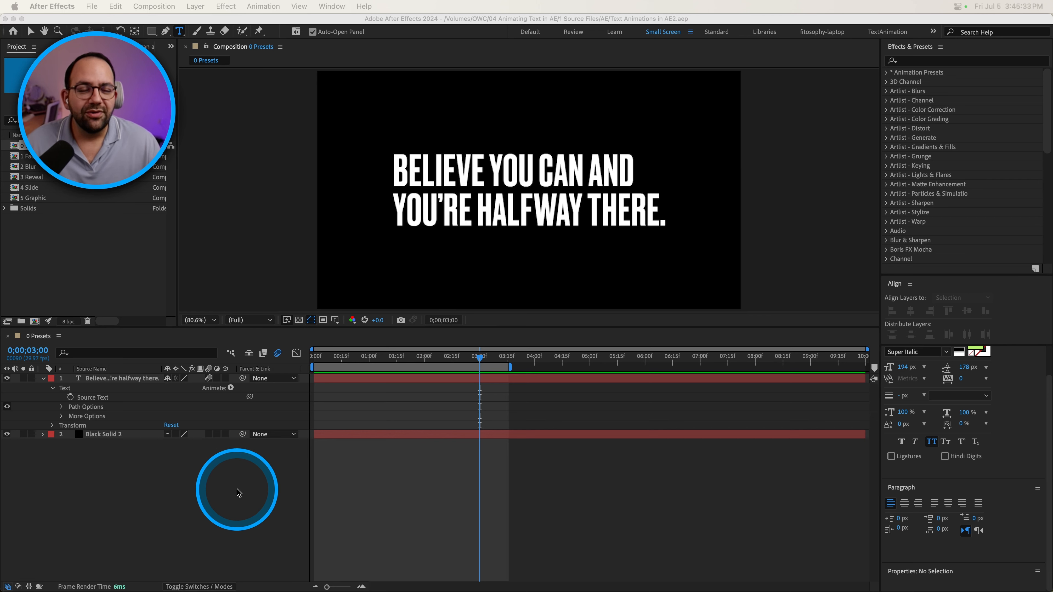
# Apply the Fade Up Words animation preset from the Text, Animate In presets to the quote text layer
pyautogui.click(108, 378)
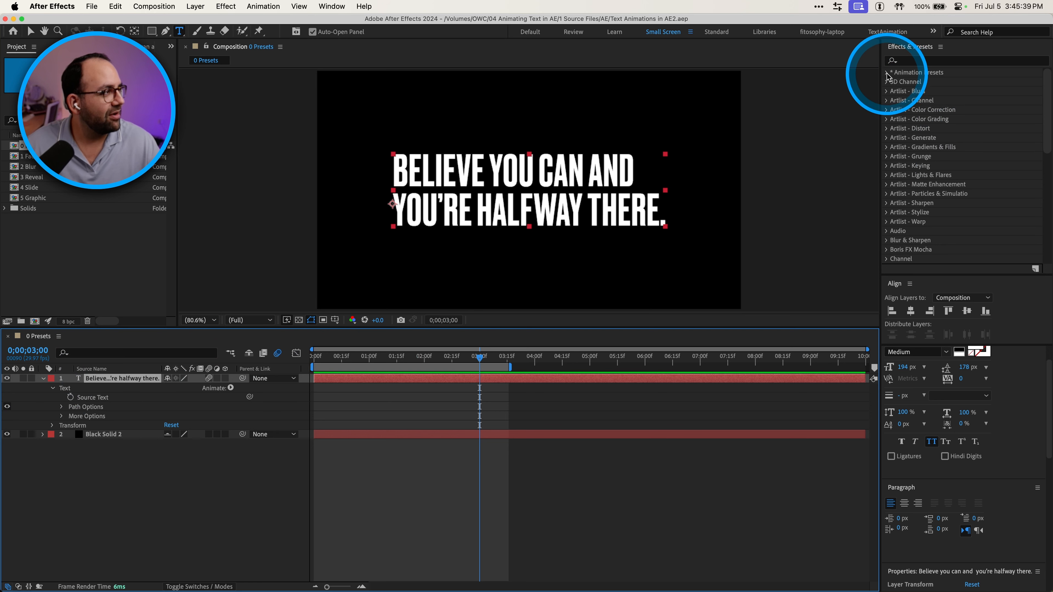
pyautogui.press('ctrl')
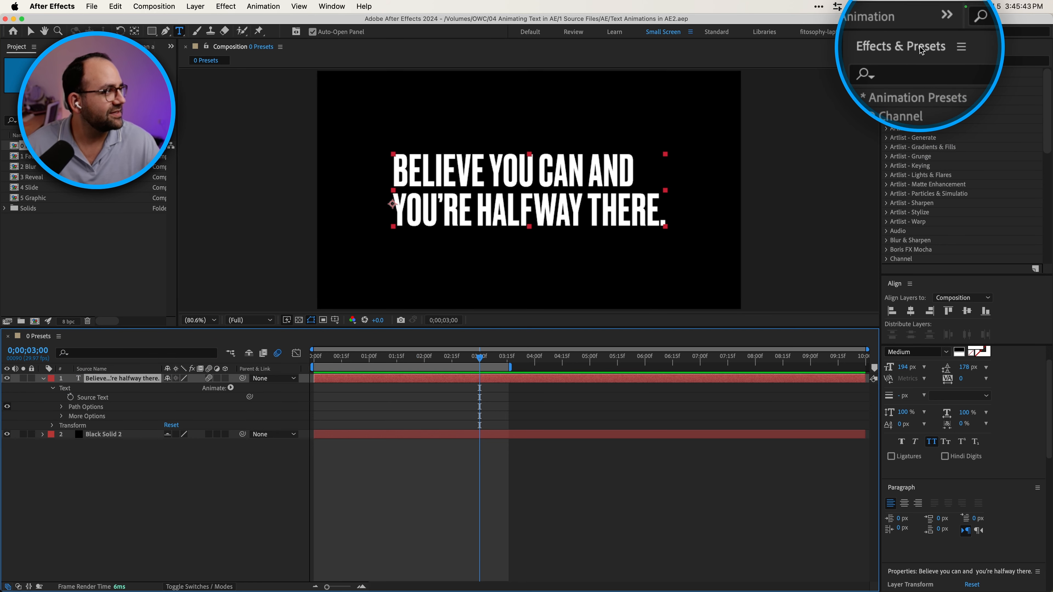
pyautogui.click(886, 73)
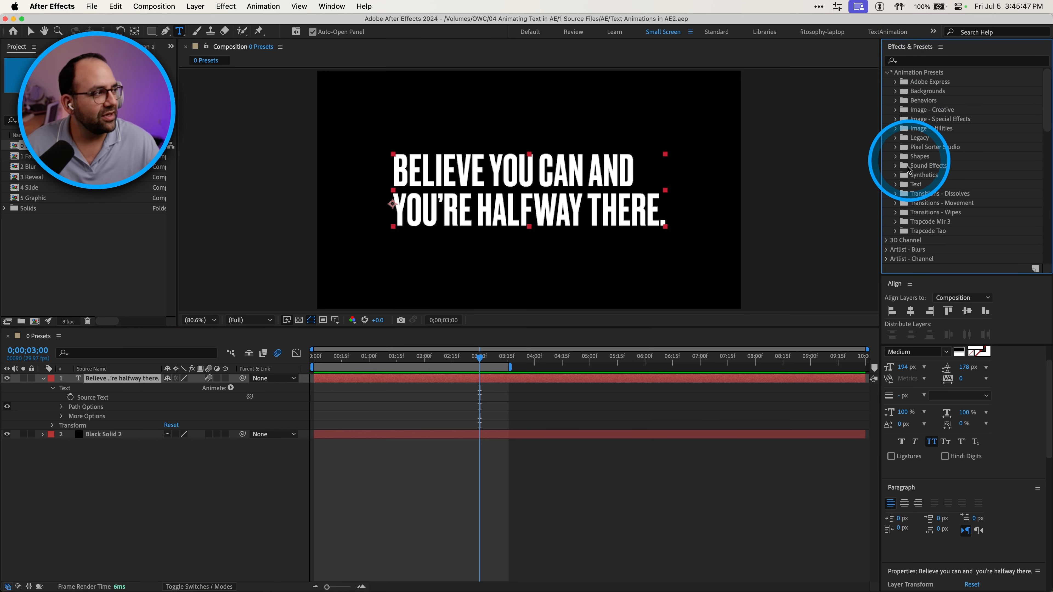
pyautogui.click(896, 185)
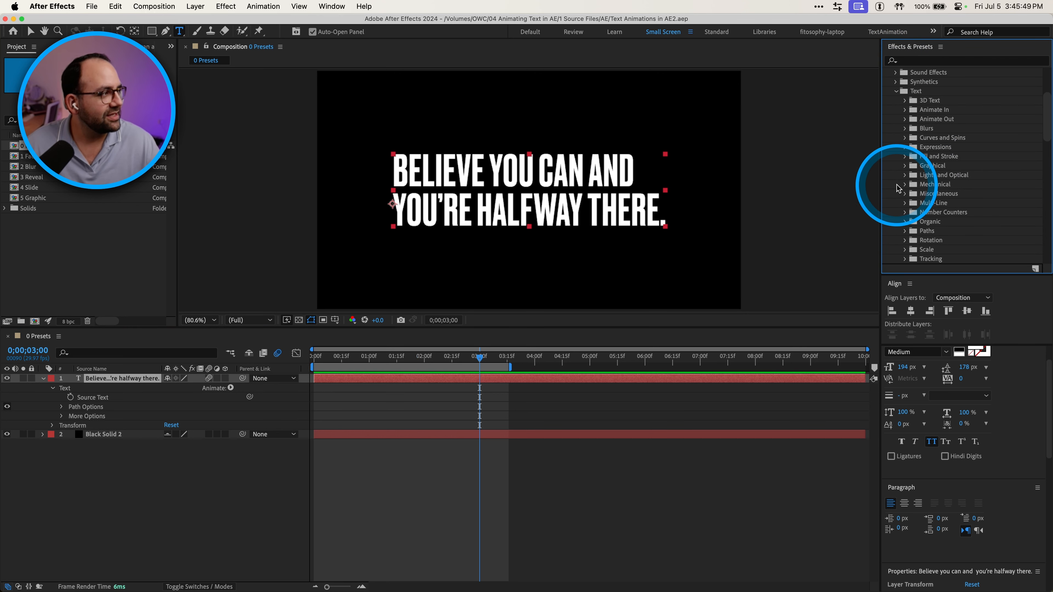
pyautogui.scroll(-3, 911, 150)
pyautogui.press('ctrl')
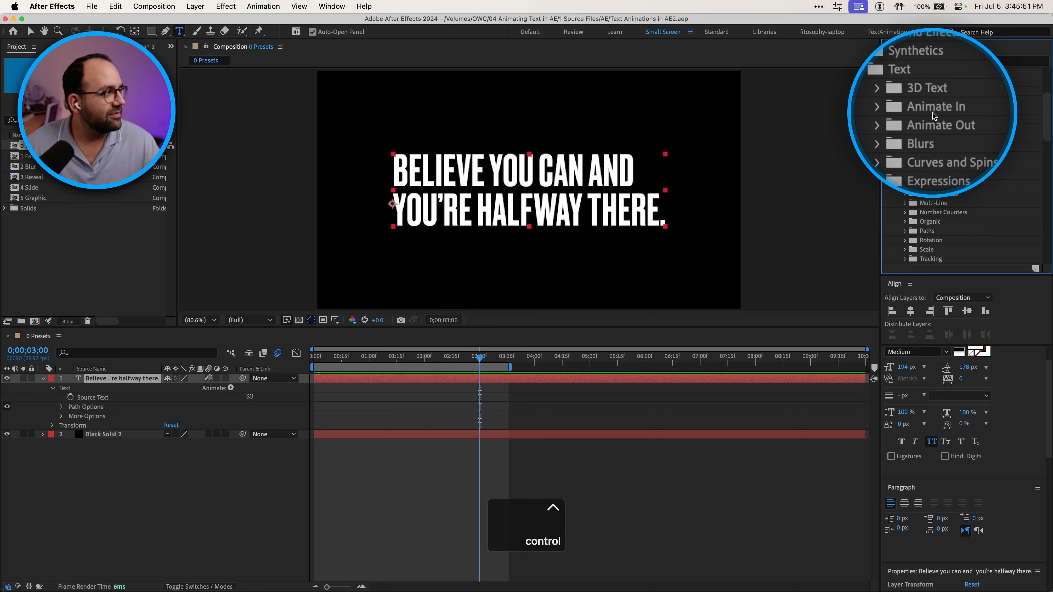
pyautogui.click(904, 110)
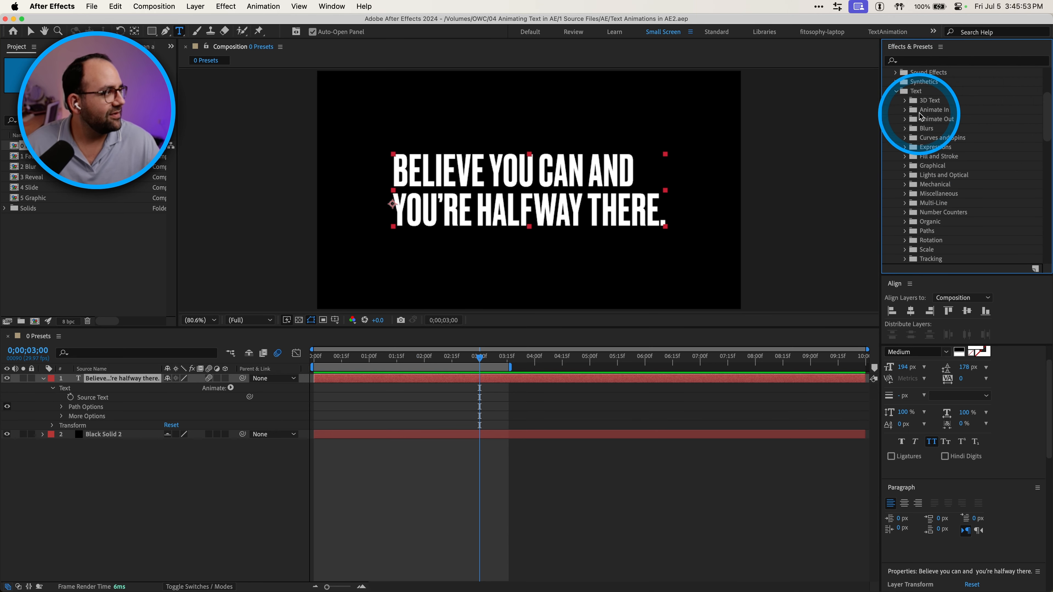
pyautogui.scroll(-2, 910, 116)
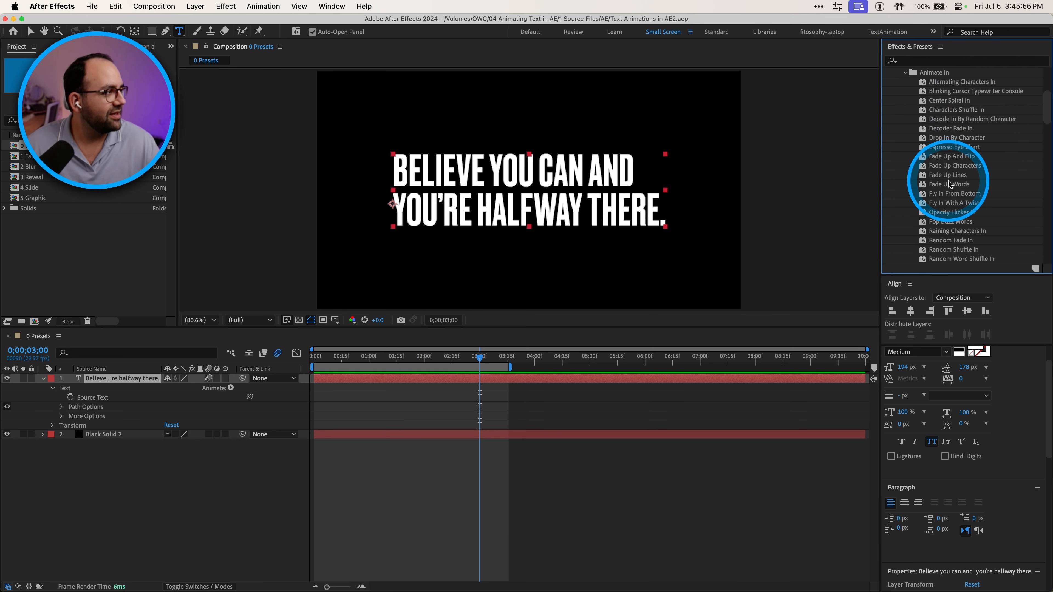
pyautogui.moveTo(948, 183); pyautogui.dragTo(256, 365)
# Reveal the text layer's keyframes, shift both Start keyframes so the first sits at about 15 frames, and preview the animation
pyautogui.click(115, 378)
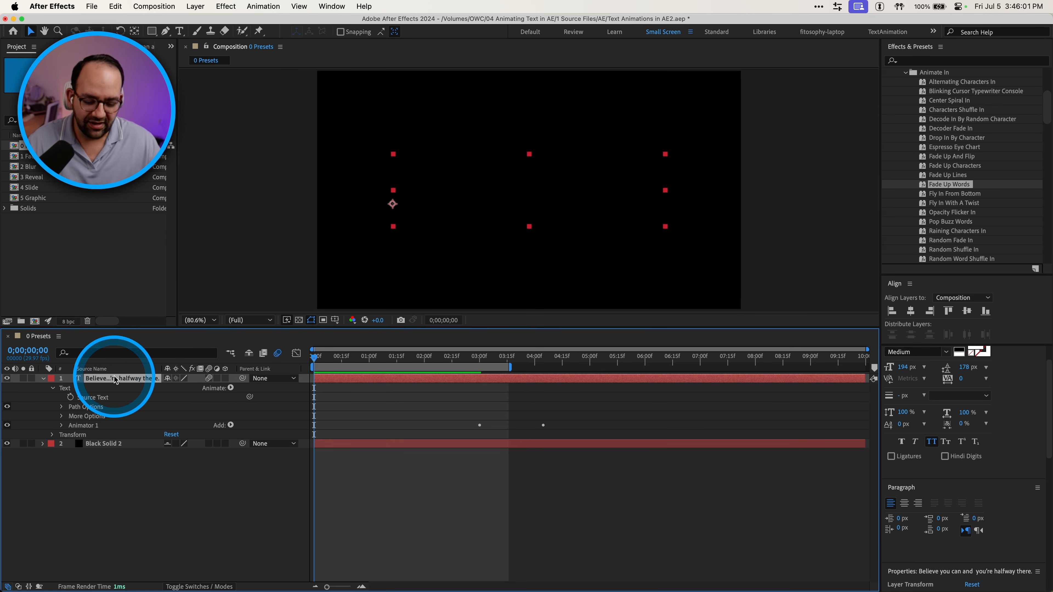
pyautogui.press('u')
pyautogui.moveTo(560, 384); pyautogui.dragTo(343, 402)
pyautogui.press('space')
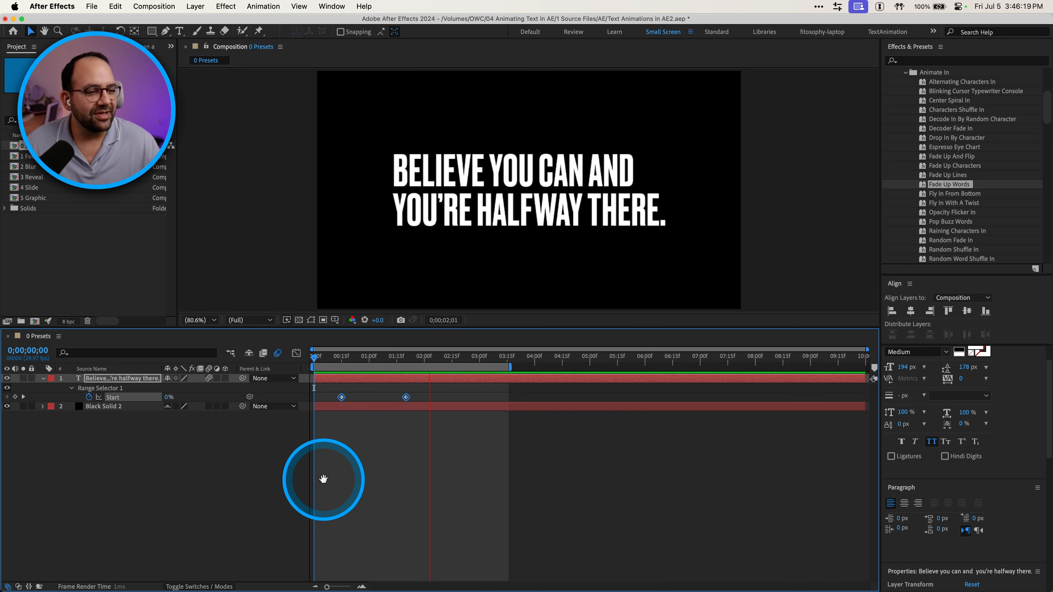
pyautogui.press('space')
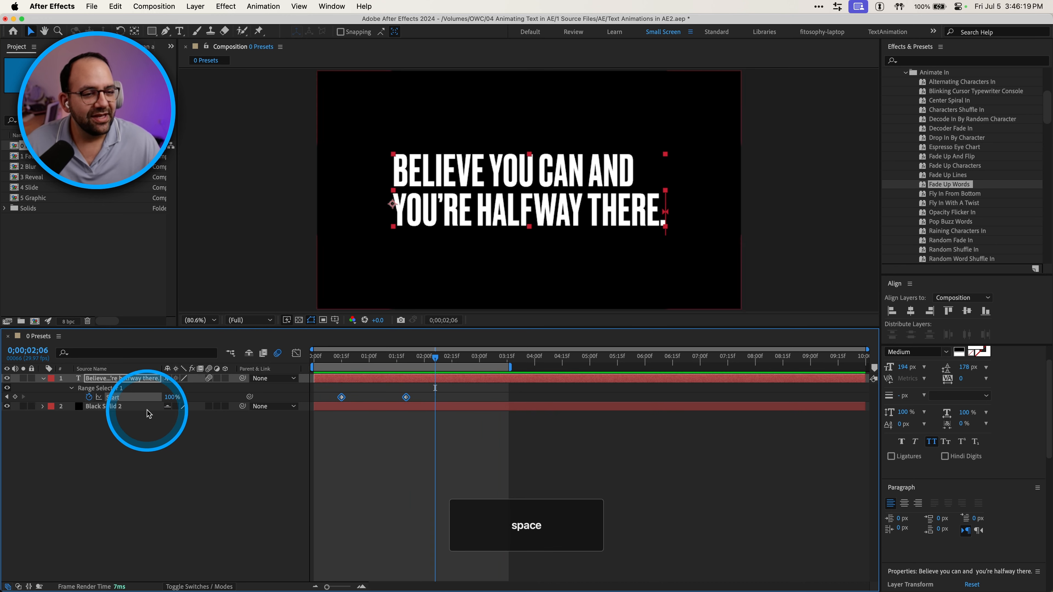
# Open the 1 Fade in composition and preview its text animation
pyautogui.doubleClick(28, 160)
pyautogui.press('space')
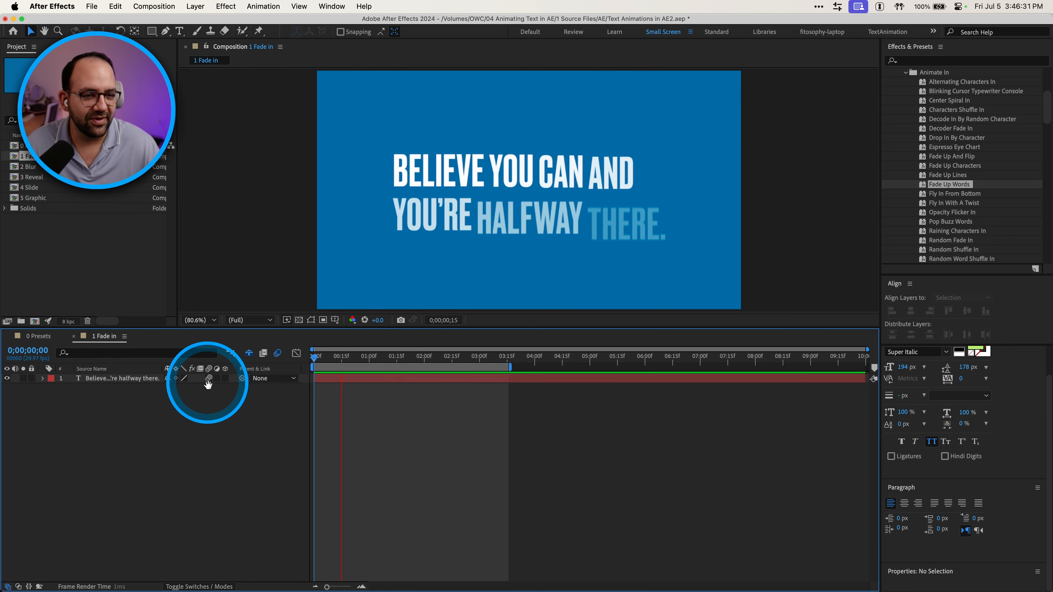
pyautogui.press('space')
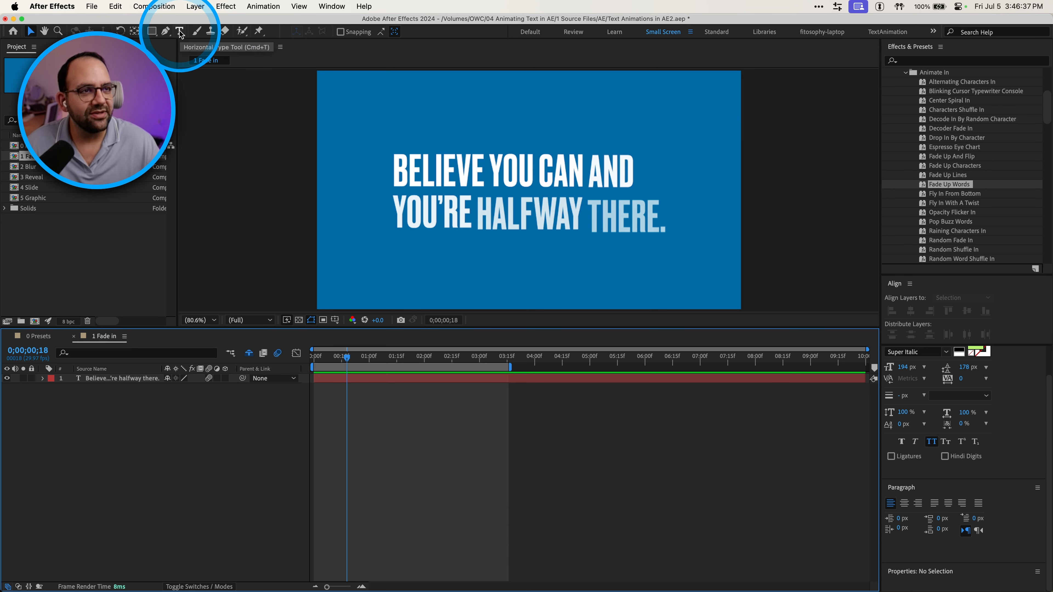
# Create a new empty text layer in the 1 Fade in composition
pyautogui.press('ctrl')
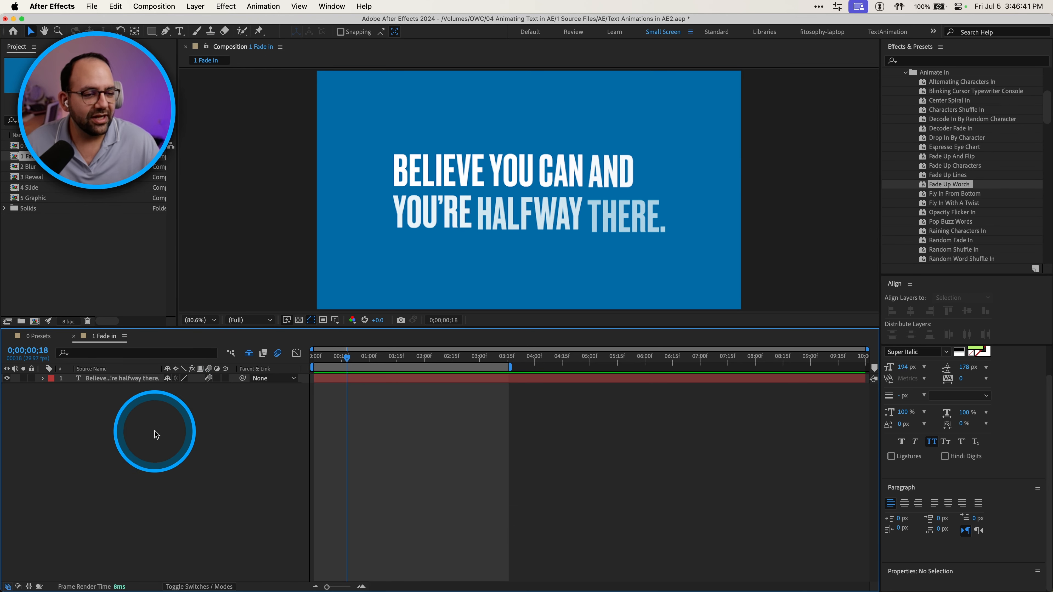
pyautogui.rightClick(154, 434)
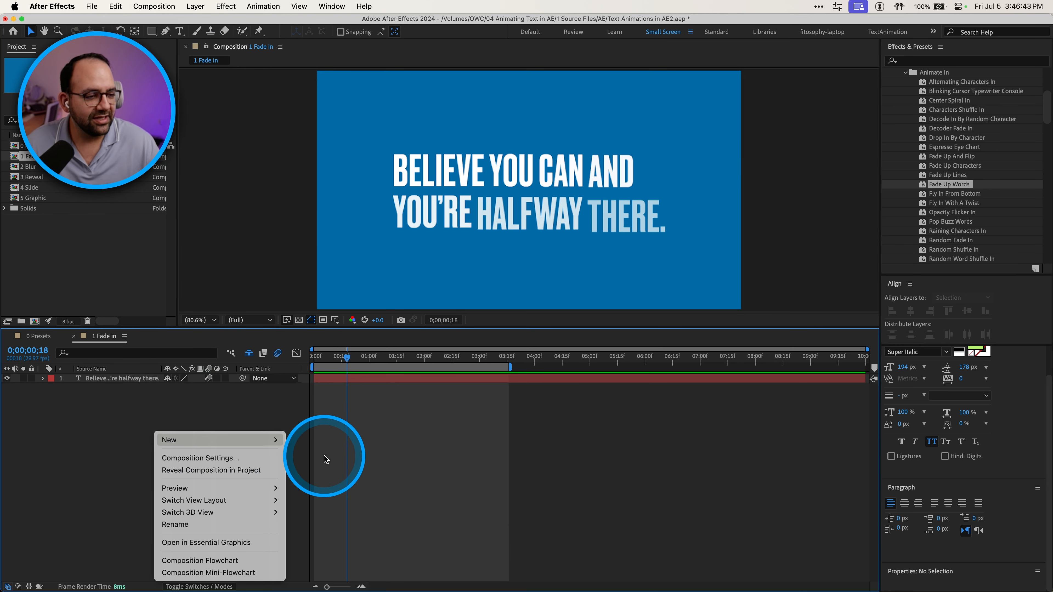
pyautogui.moveTo(324, 457)
pyautogui.press('ctrl')
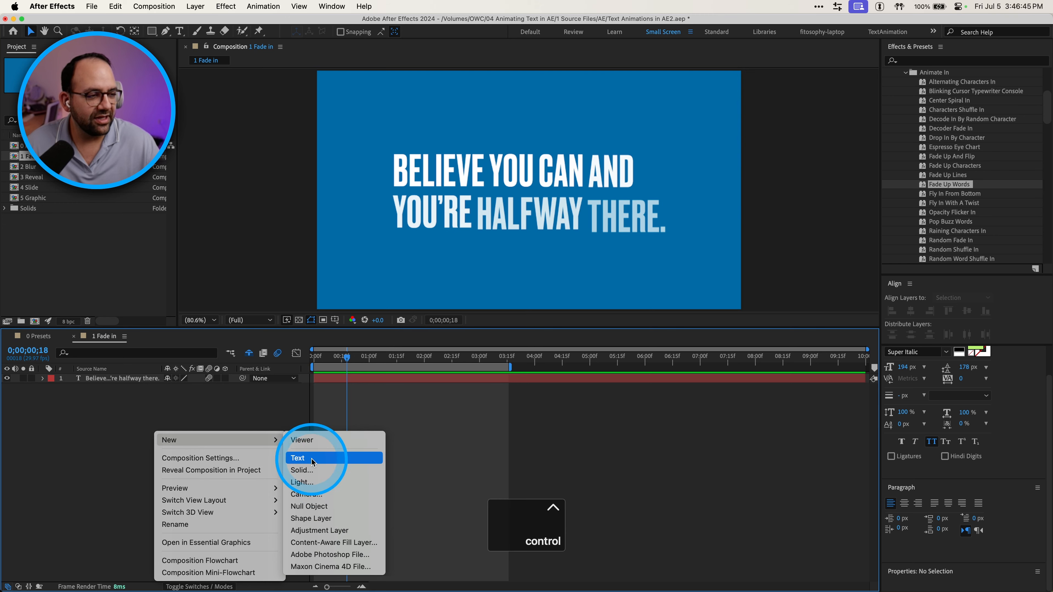
pyautogui.click(312, 458)
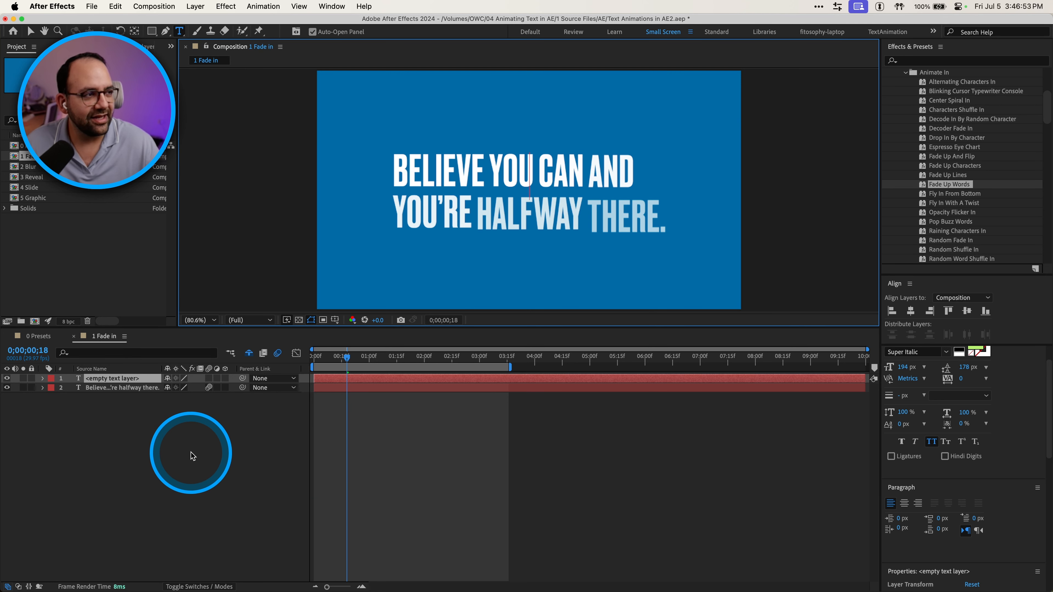
# Copy the quote from the existing text layer into the empty one, and hide the original layer
pyautogui.doubleClick(79, 388)
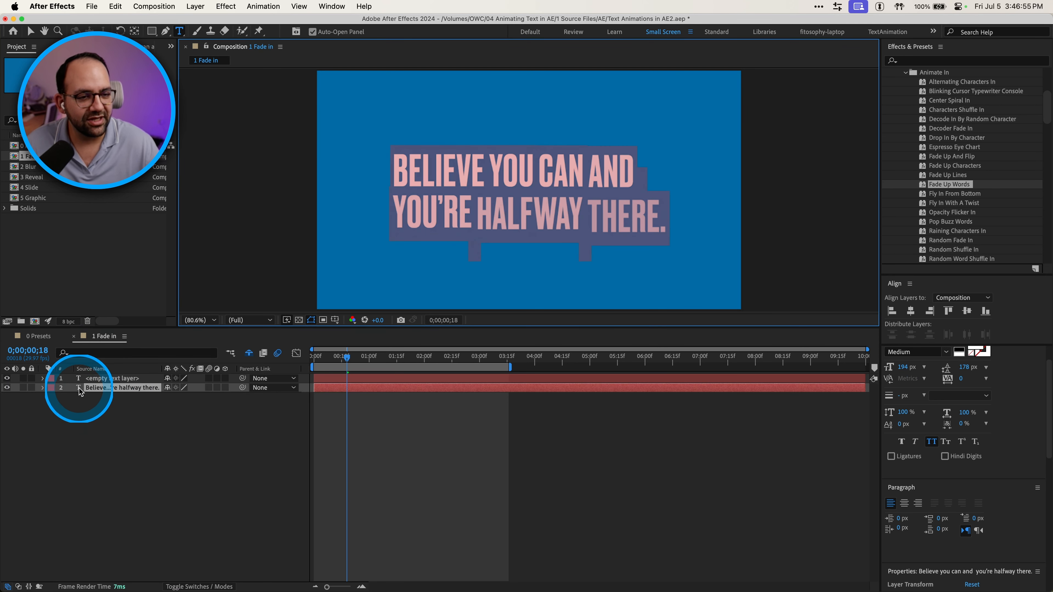
pyautogui.press('super+c')
pyautogui.click(83, 420)
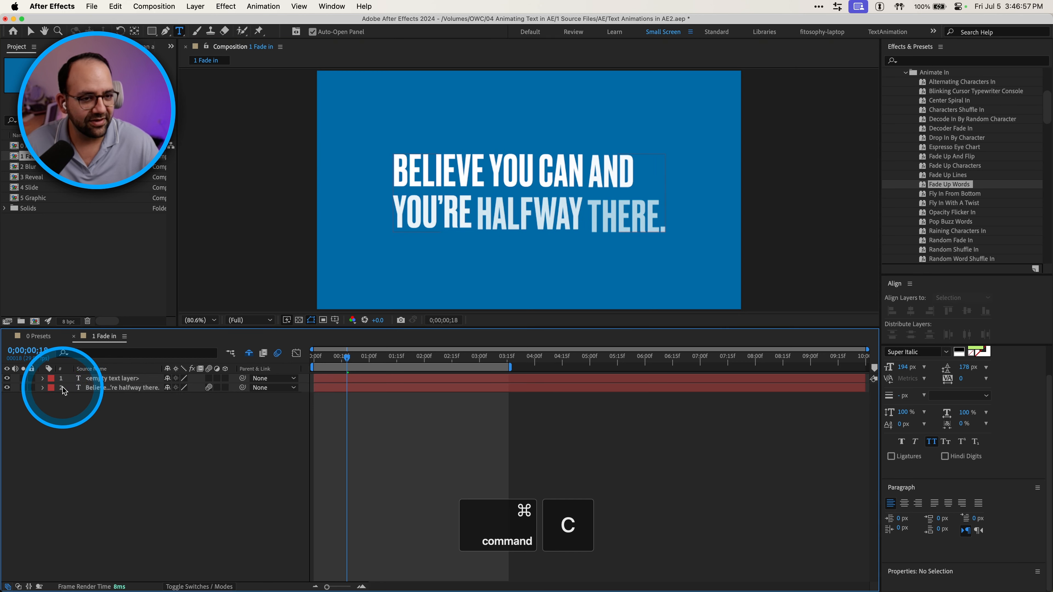
pyautogui.click(8, 387)
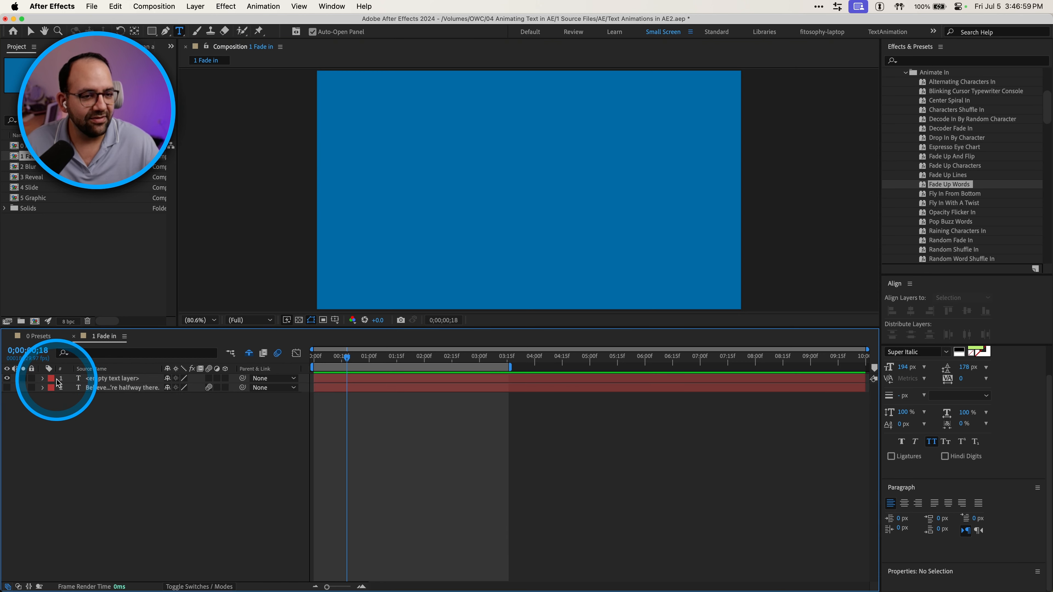
pyautogui.doubleClick(78, 379)
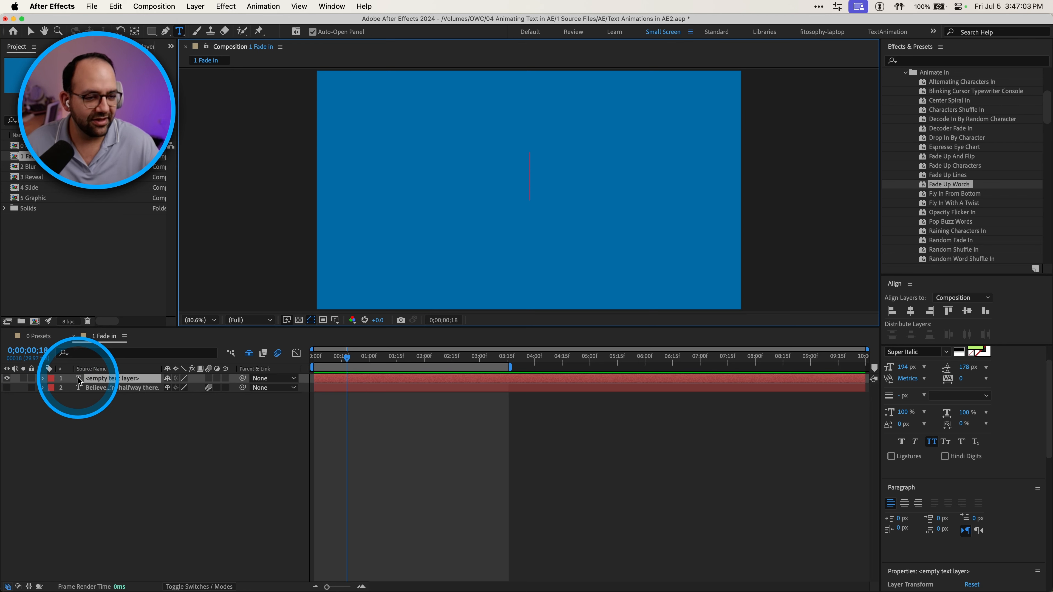
pyautogui.press('super+v')
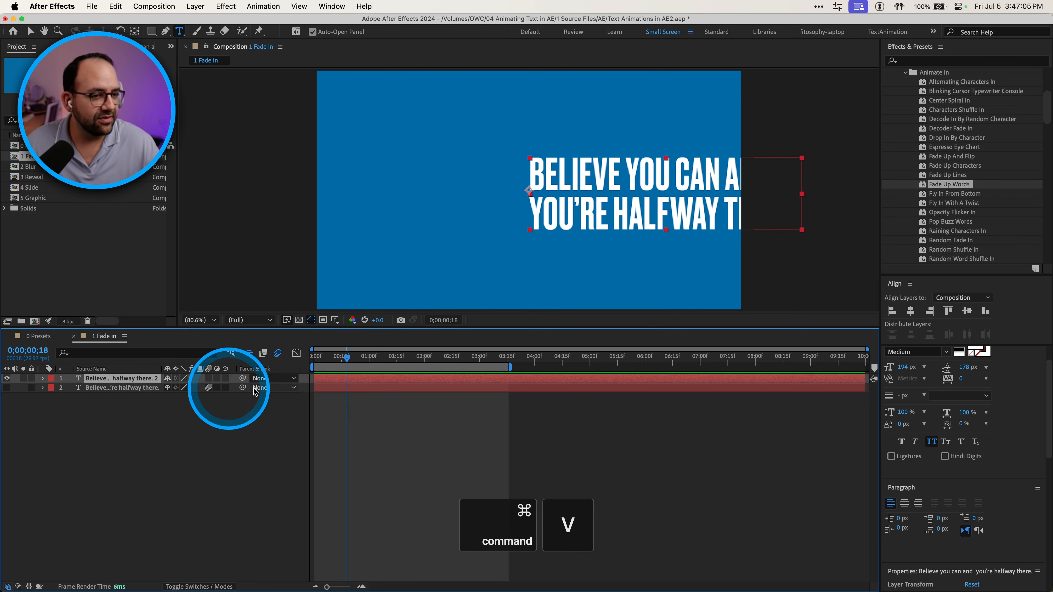
# Center the new text layer horizontally and vertically in the composition
pyautogui.click(910, 311)
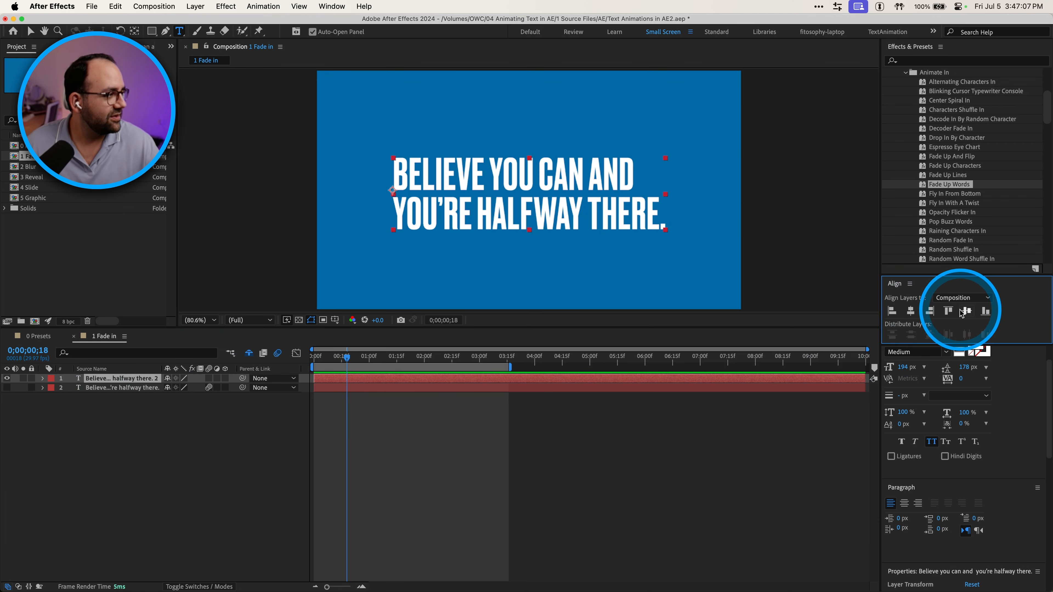
pyautogui.click(966, 310)
pyautogui.click(183, 452)
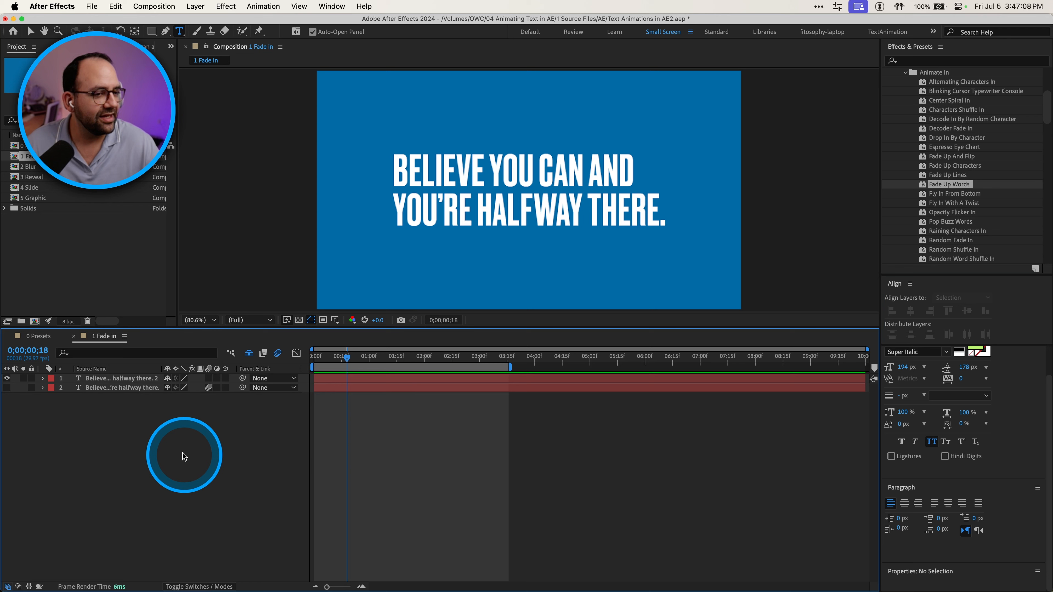
# Expand the new layer's text properties and add a Position animator to it
pyautogui.click(119, 381)
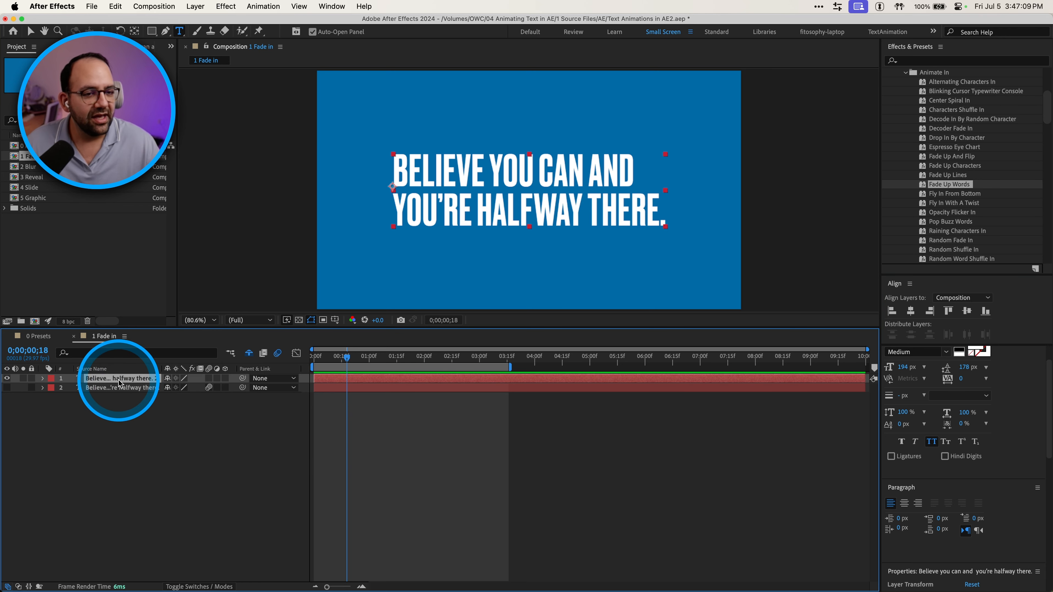
pyautogui.click(43, 379)
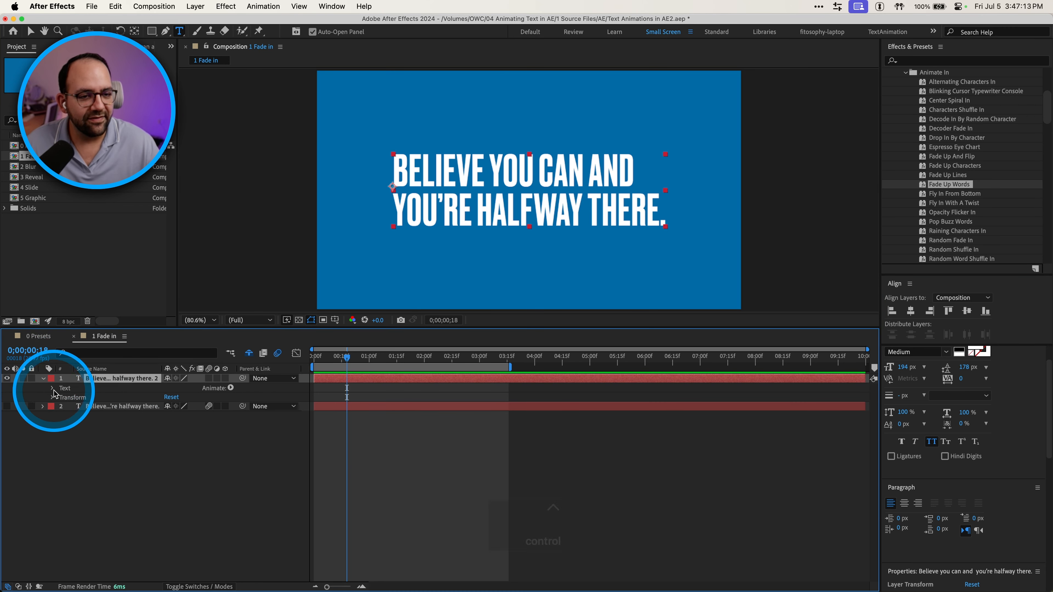
pyautogui.click(53, 387)
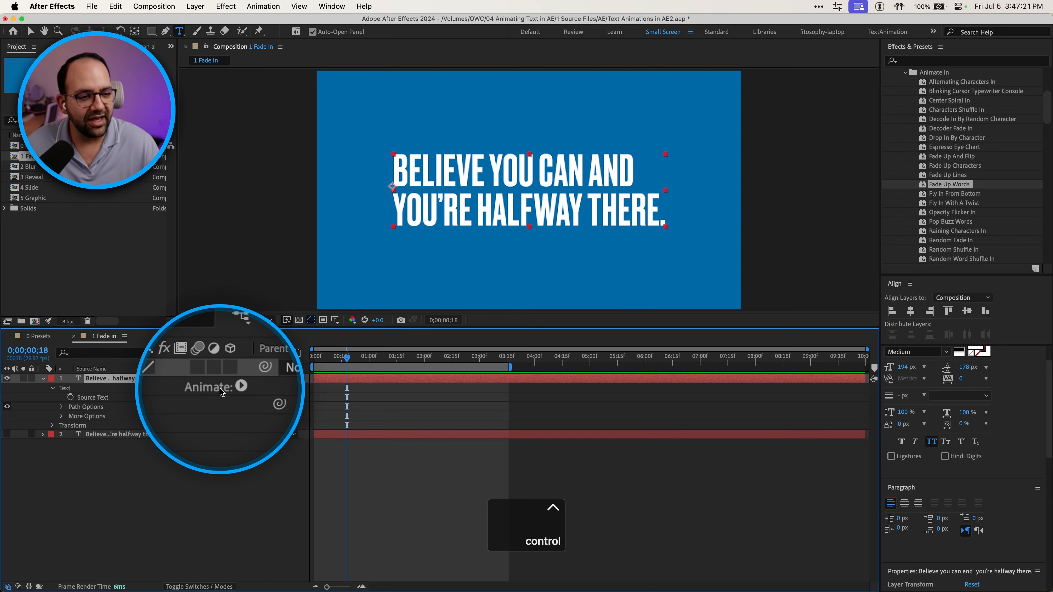
pyautogui.click(230, 387)
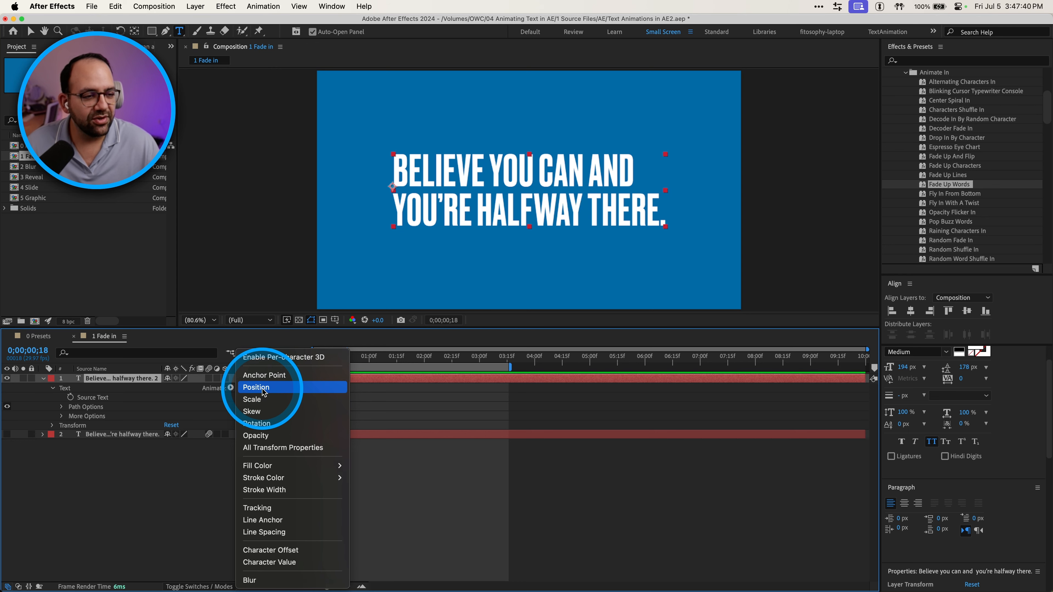
pyautogui.click(263, 390)
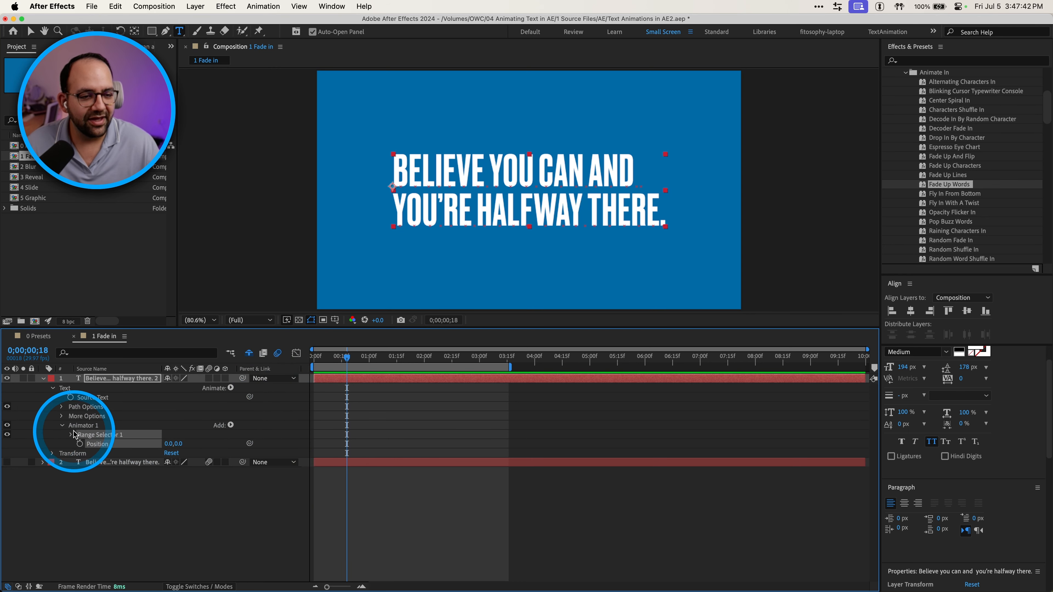
# Add an Opacity property to Animator 1 and move the playhead to the start of the composition
pyautogui.press('ctrl')
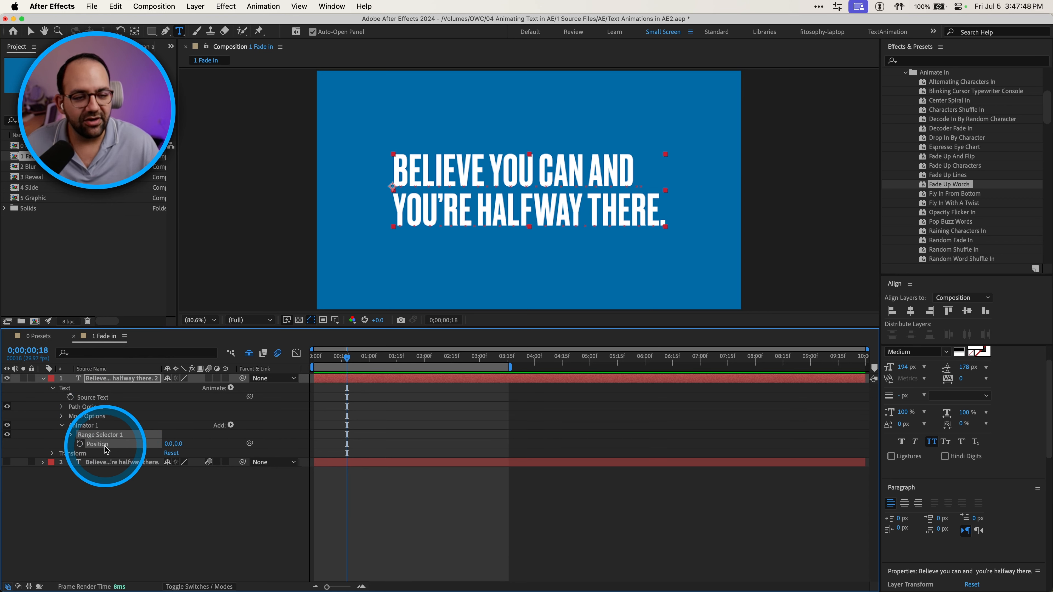
pyautogui.click(228, 426)
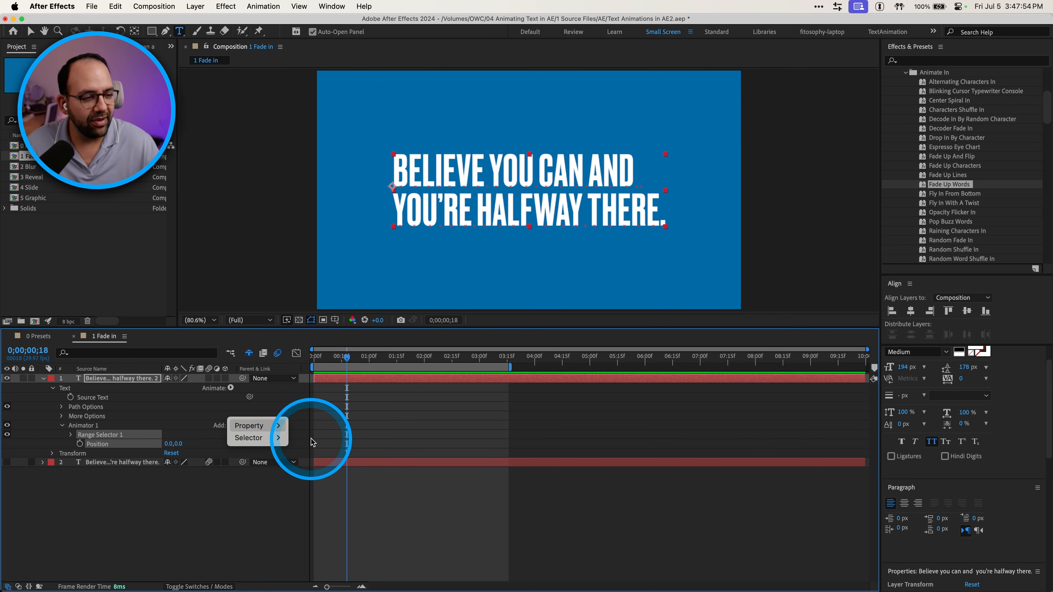
pyautogui.moveTo(265, 426)
pyautogui.click(311, 441)
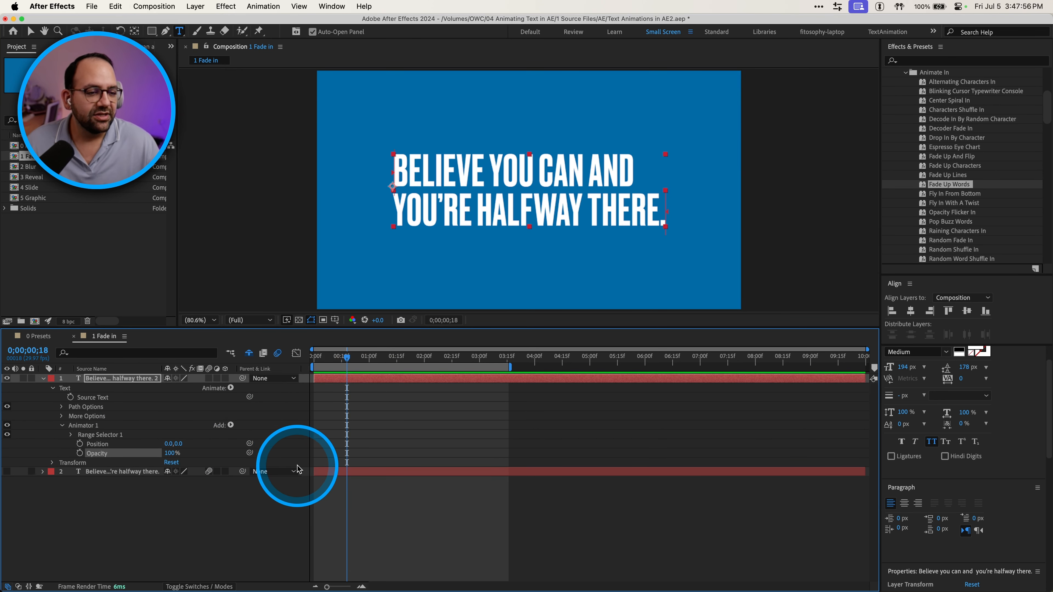
pyautogui.moveTo(340, 362); pyautogui.dragTo(314, 364)
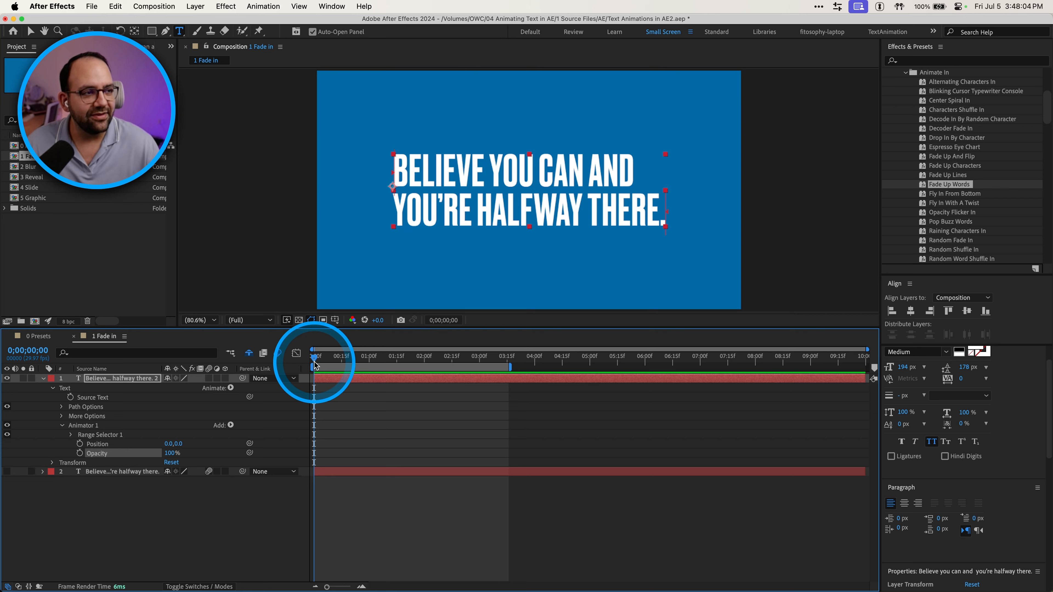
# Try moving the text layer around the composition, and re-center it horizontally and vertically
pyautogui.press('v')
pyautogui.moveTo(416, 189); pyautogui.dragTo(366, 131)
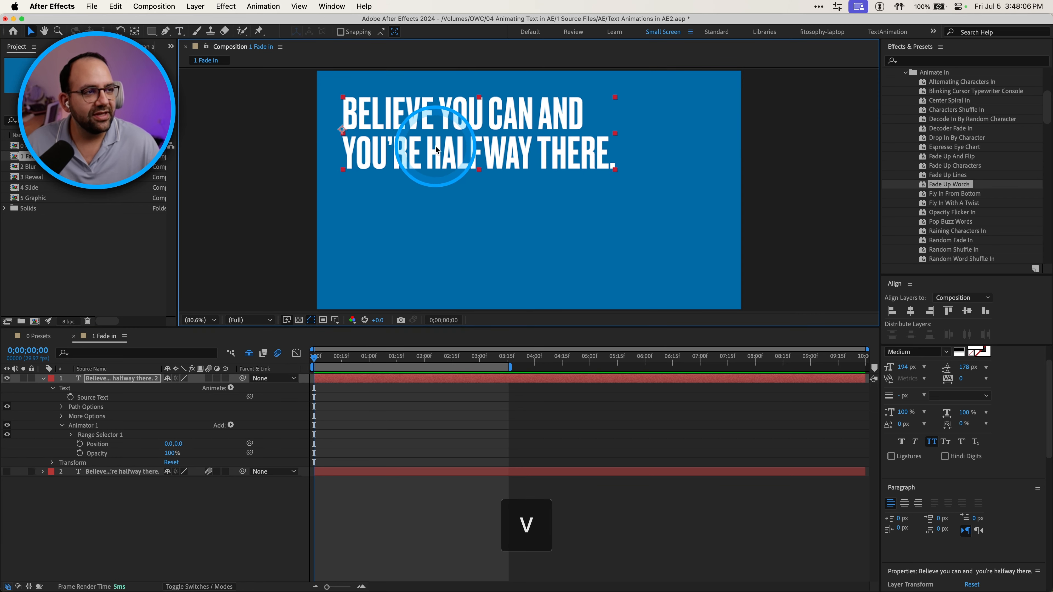
pyautogui.press('super+z')
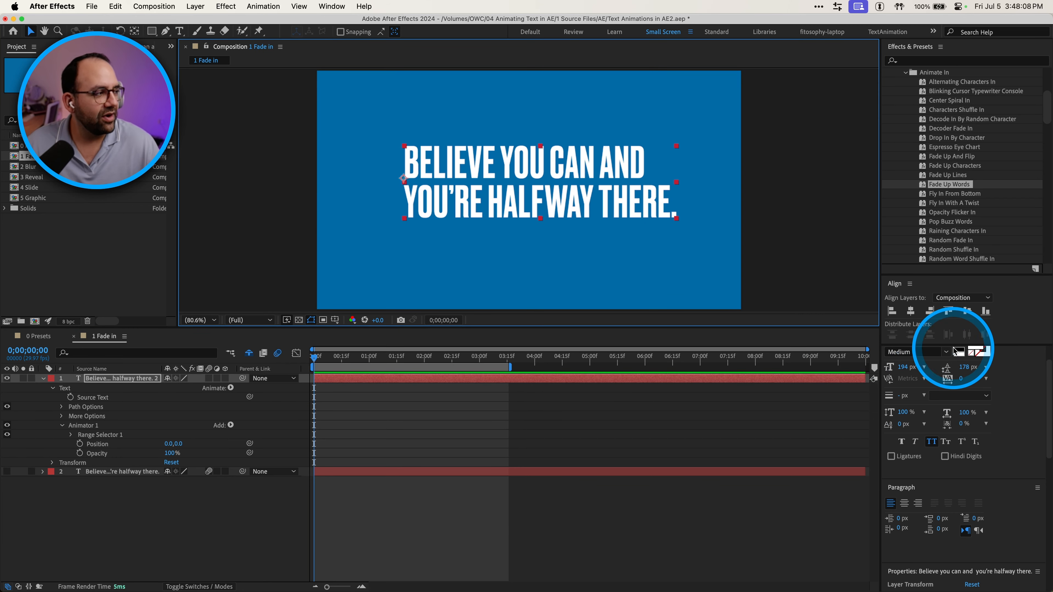
pyautogui.click(910, 311)
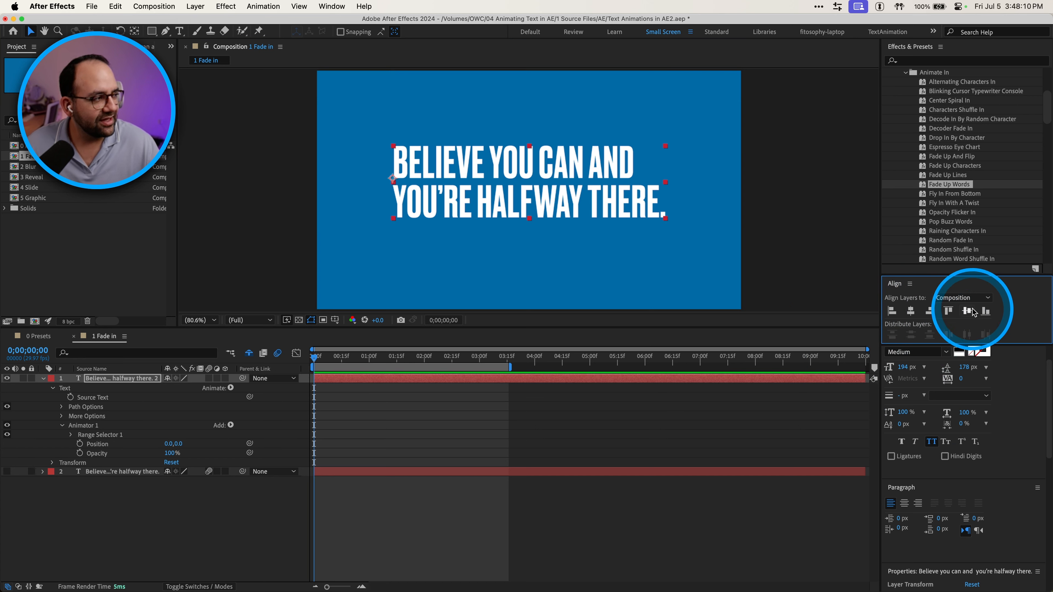
pyautogui.click(973, 312)
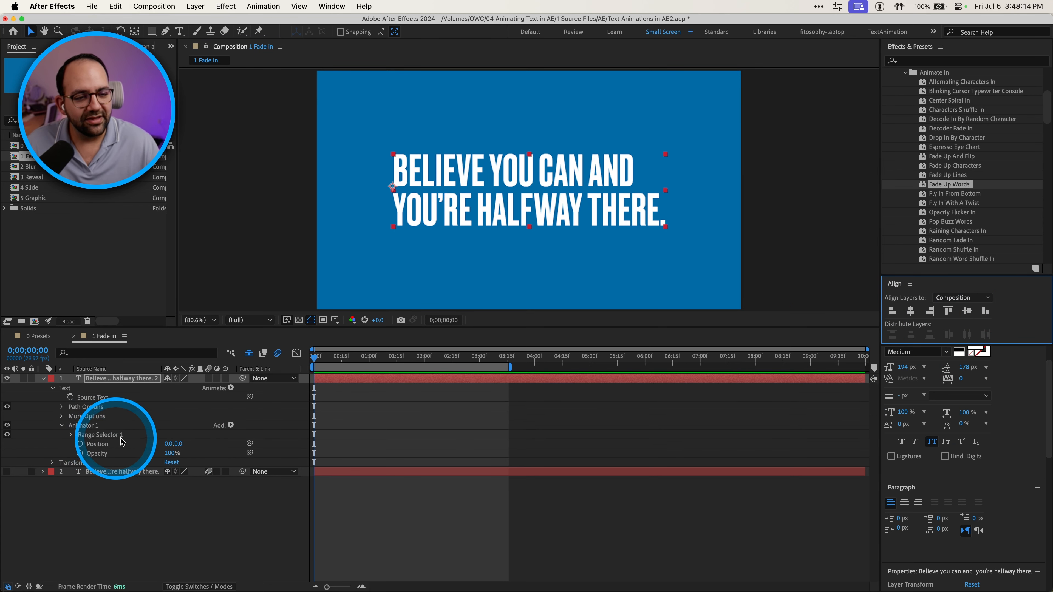
# Set Animator 1's Position to 0, 180 and its Opacity to 0%
pyautogui.moveTo(179, 448); pyautogui.dragTo(277, 442)
pyautogui.click(180, 444)
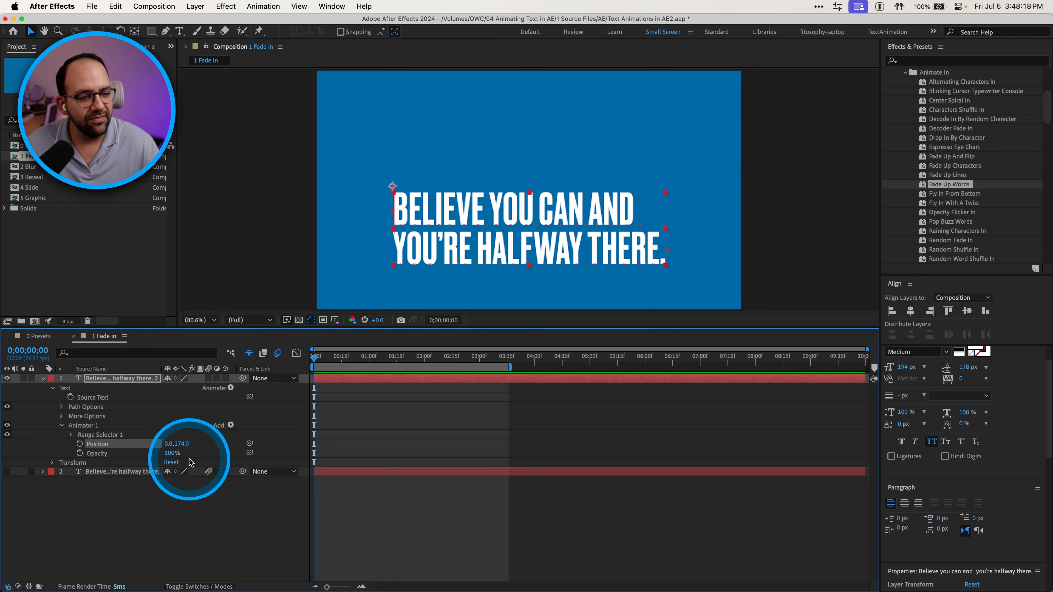
pyautogui.write('180')
pyautogui.press('Return')
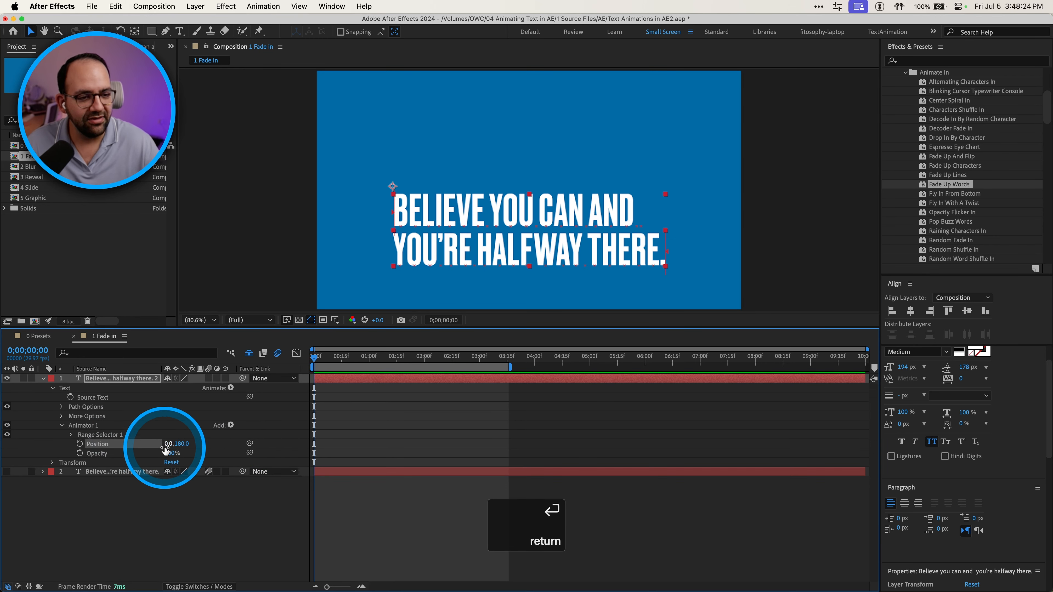
pyautogui.moveTo(169, 453); pyautogui.dragTo(44, 464)
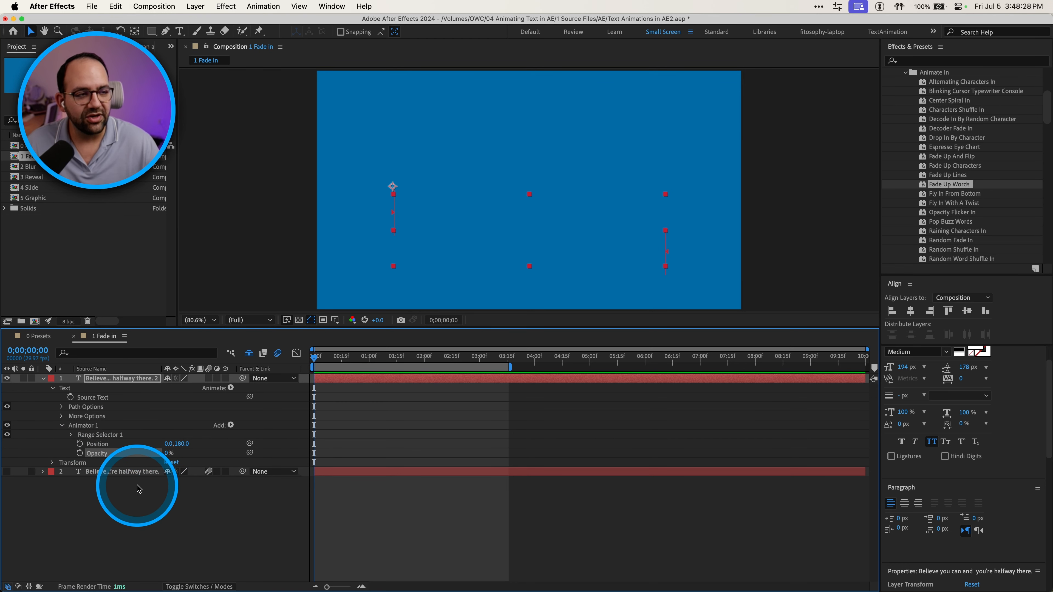
# Expand Range Selector 1 and scrub its Offset to 67% to test the text reveal
pyautogui.press('ctrl')
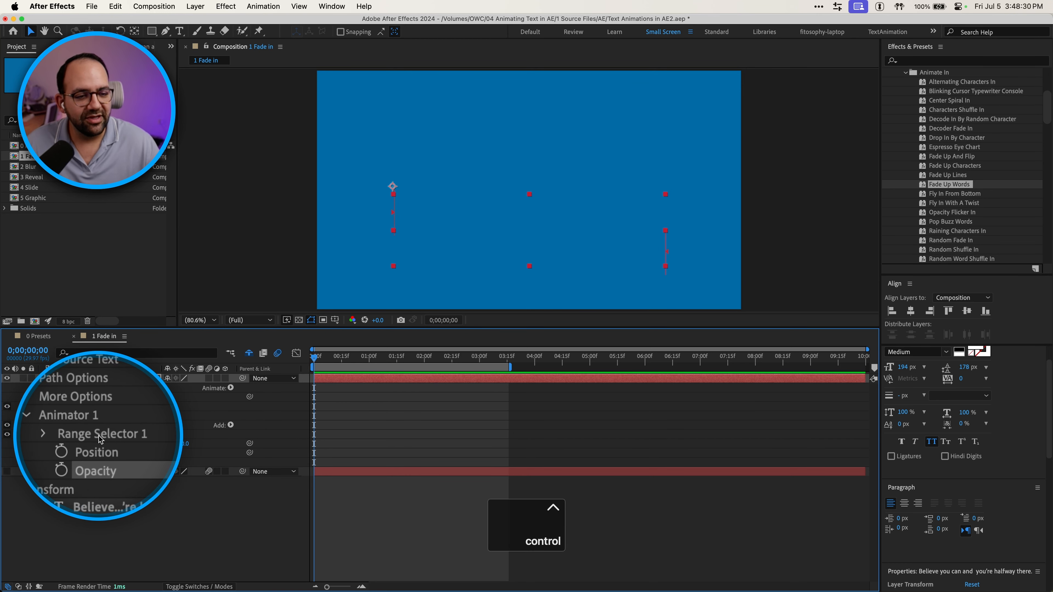
pyautogui.click(72, 435)
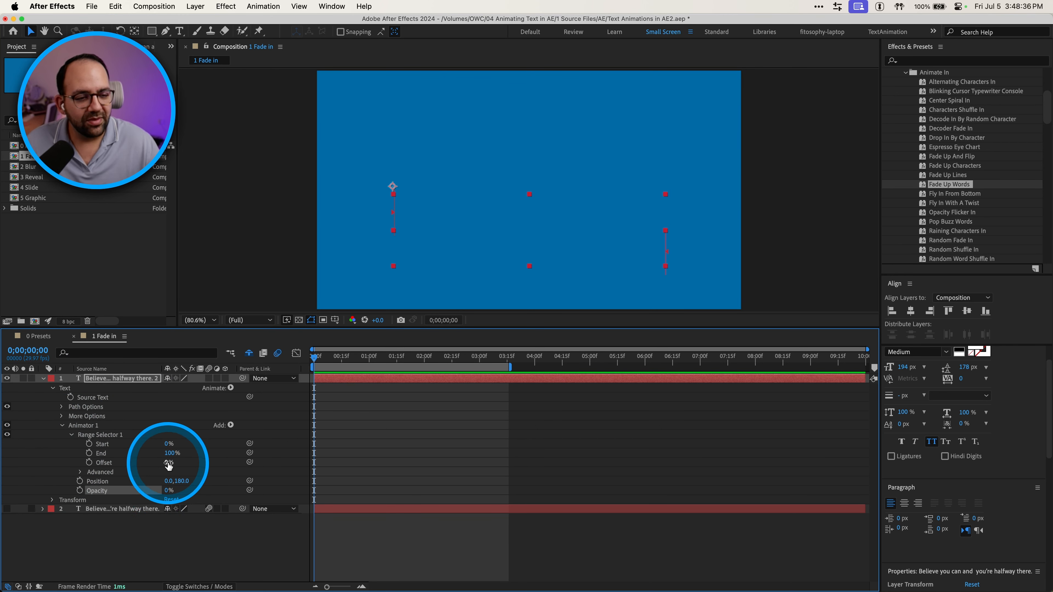
pyautogui.moveTo(169, 464); pyautogui.dragTo(199, 461)
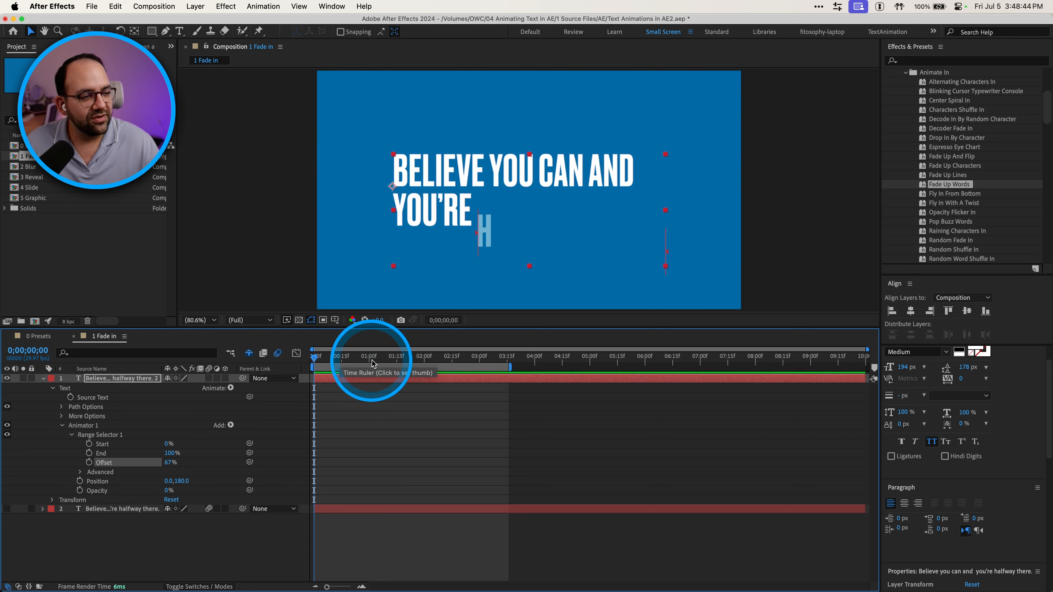
# Set the range selector's Offset to 100% at 0;00;01;15 and turn on keyframing for it
pyautogui.moveTo(373, 364); pyautogui.dragTo(393, 363)
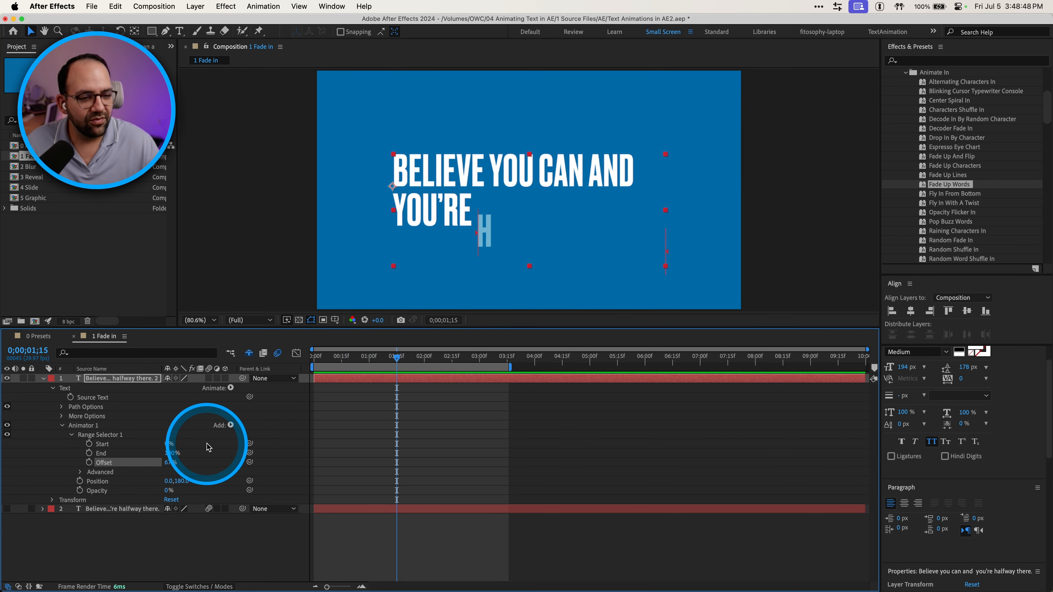
pyautogui.click(169, 463)
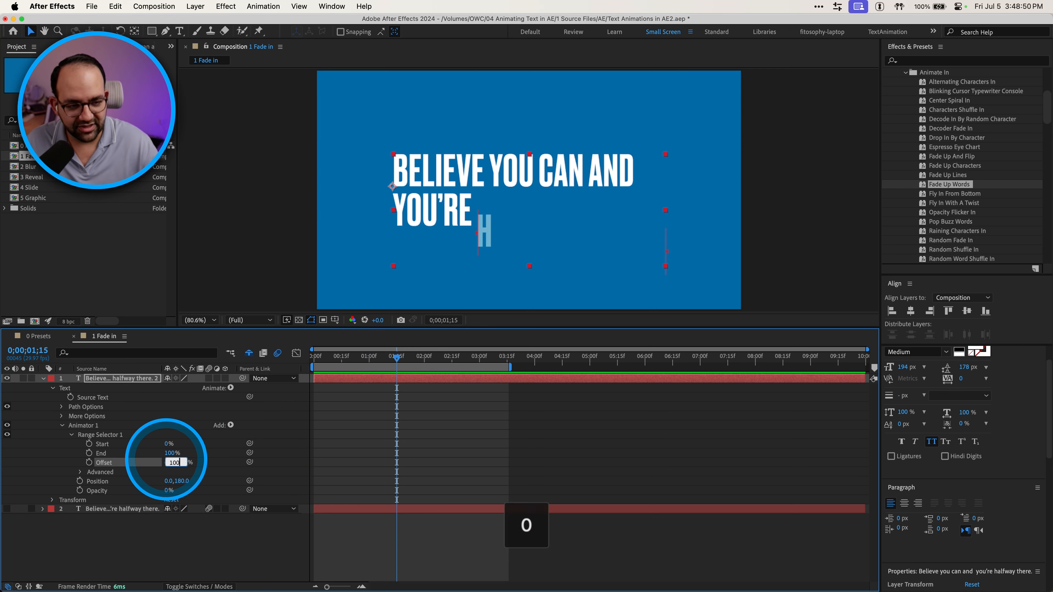
pyautogui.write('100')
pyautogui.press('Return')
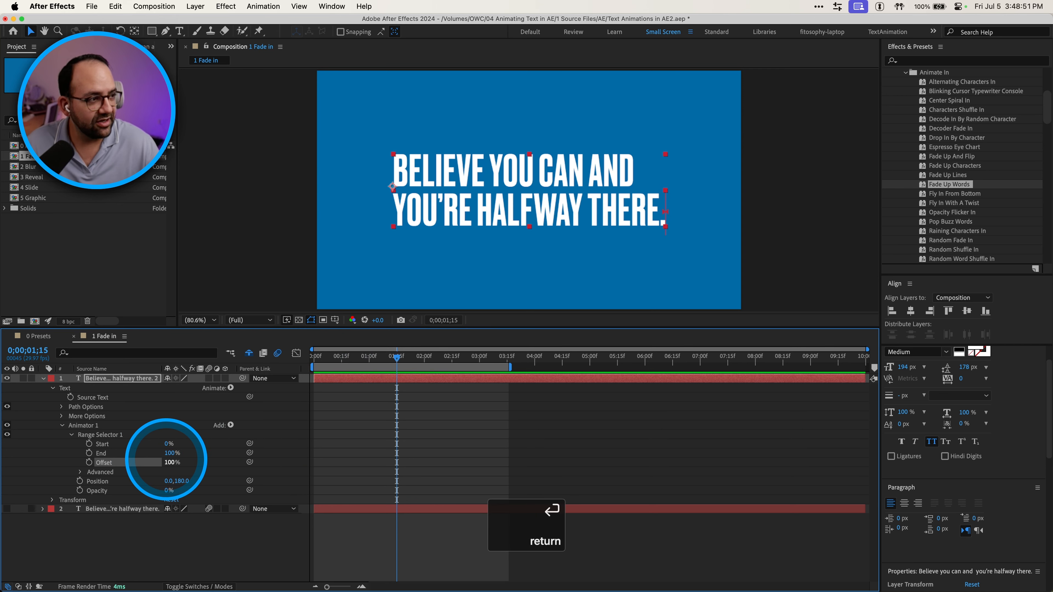
pyautogui.click(89, 462)
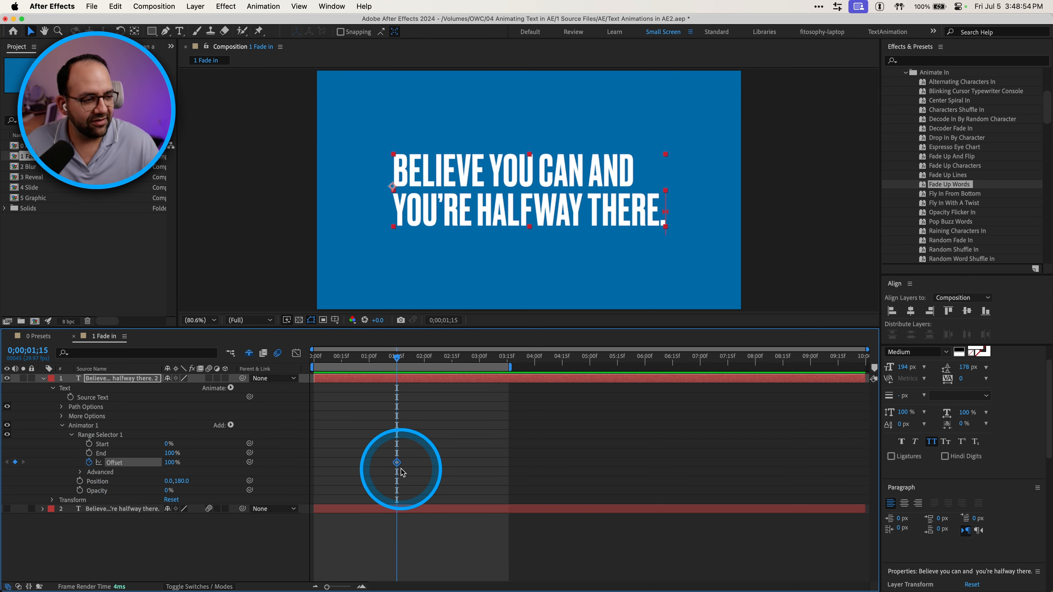
# Add an Offset keyframe of 0% at the start of the composition
pyautogui.click(326, 356)
pyautogui.click(314, 359)
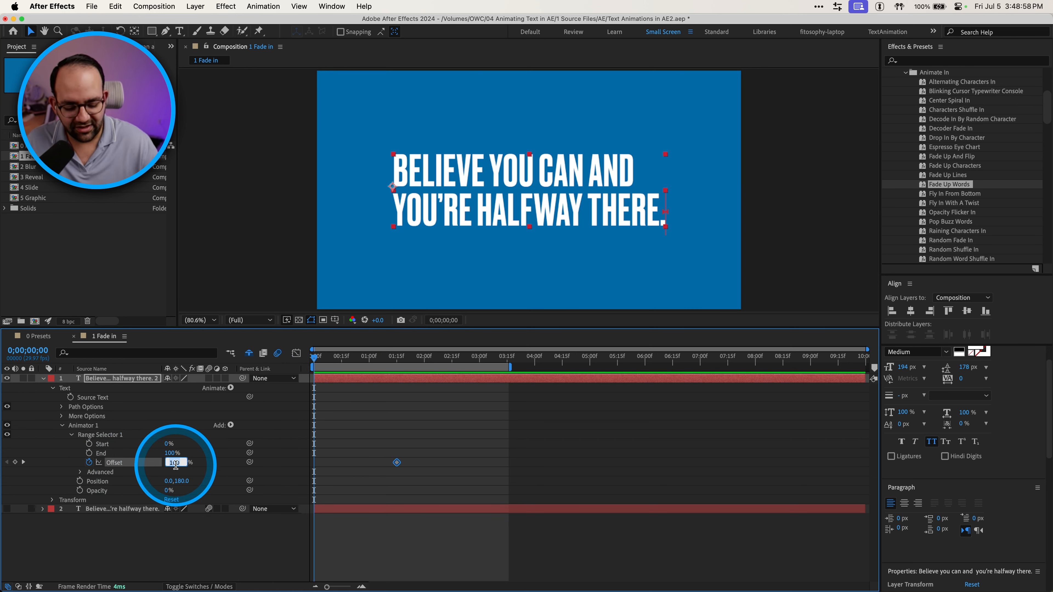
pyautogui.write('0')
pyautogui.press('Return')
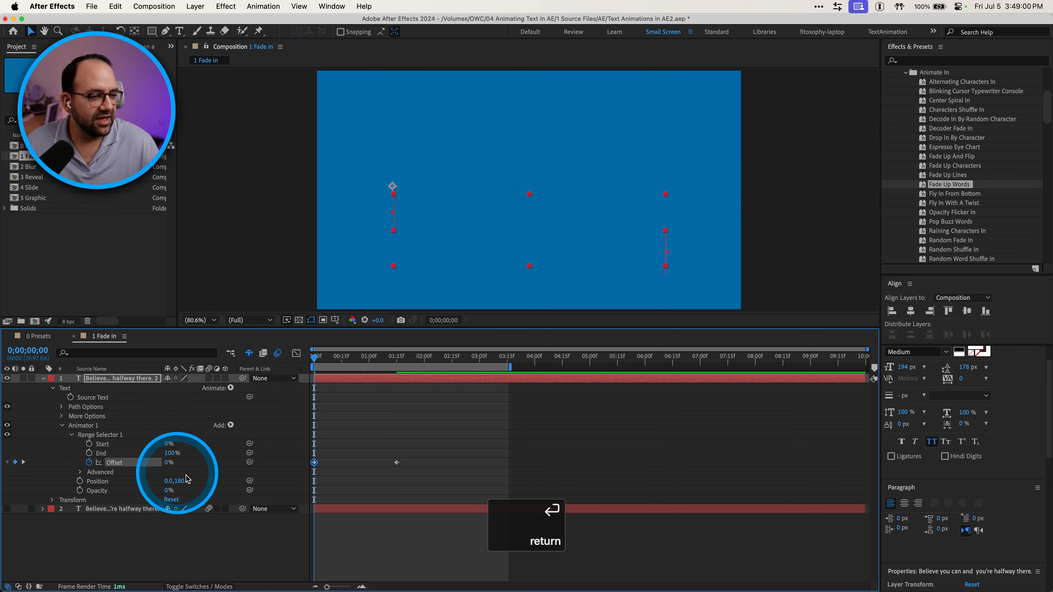
# End the work area at 0;00;02;10 and preview the character-by-character animation
pyautogui.click(443, 356)
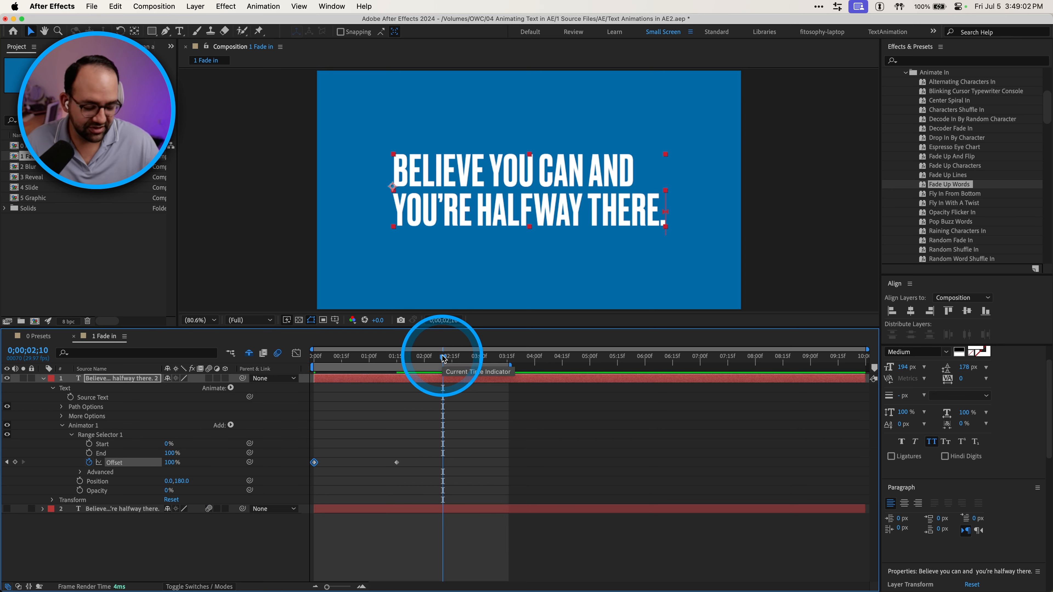
pyautogui.press('n')
pyautogui.press('space')
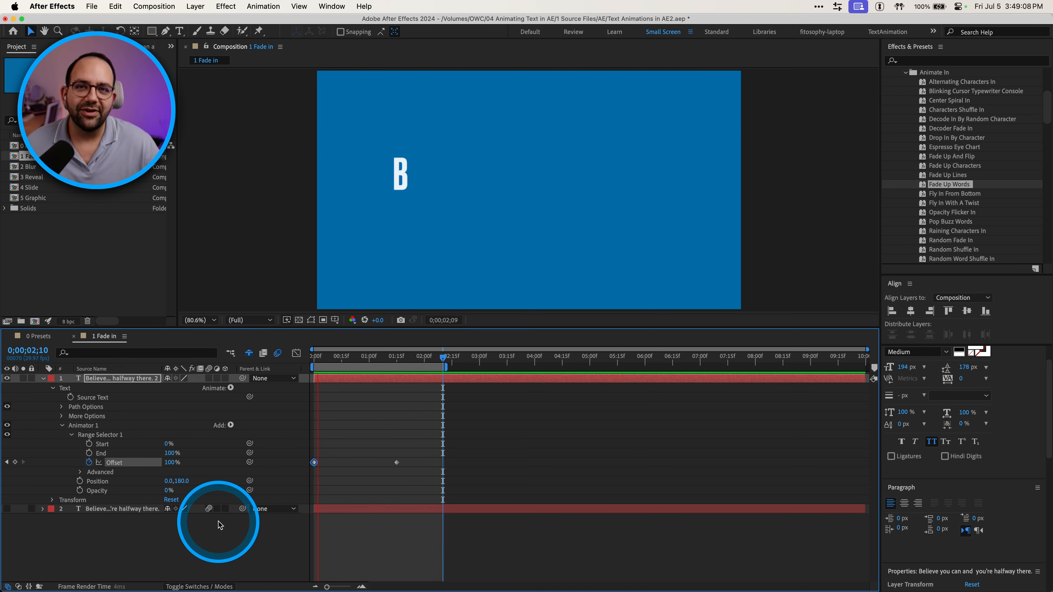
pyautogui.press('space')
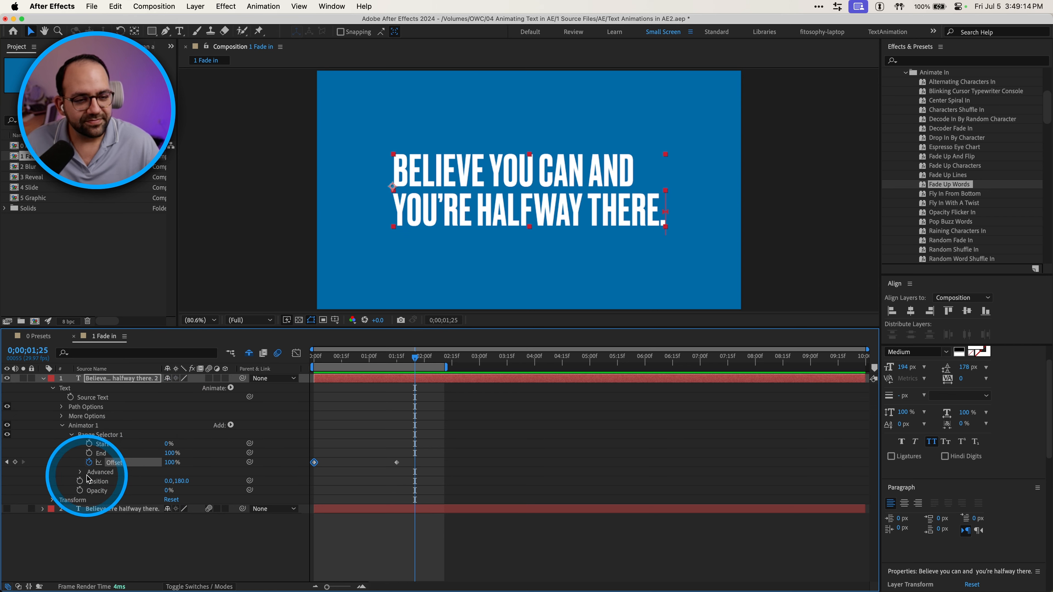
# In Range Selector 1's Advanced properties, set Based On to Words and preview the animation
pyautogui.press('ctrl')
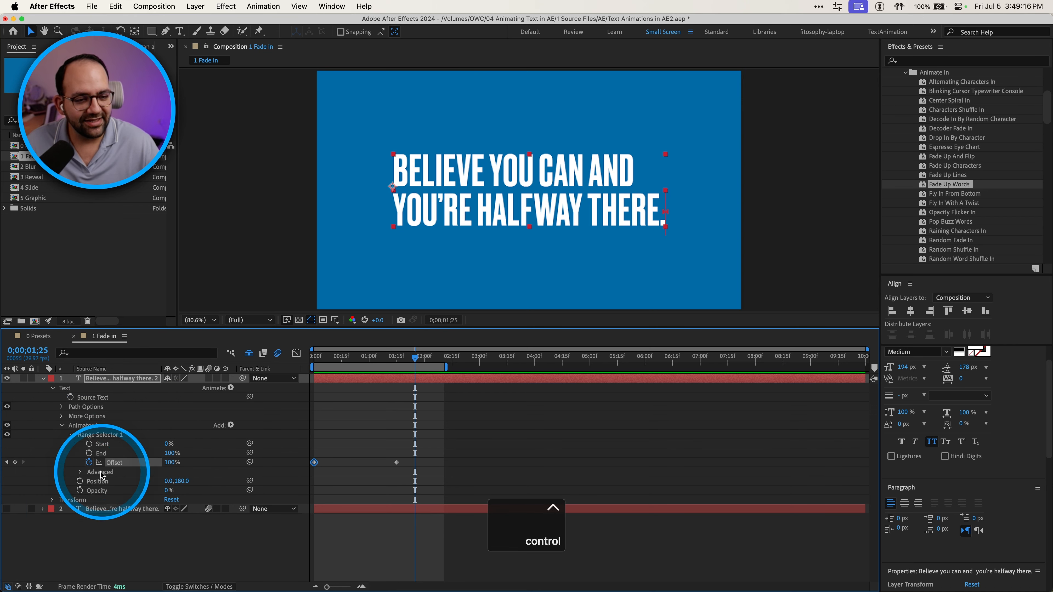
pyautogui.click(80, 471)
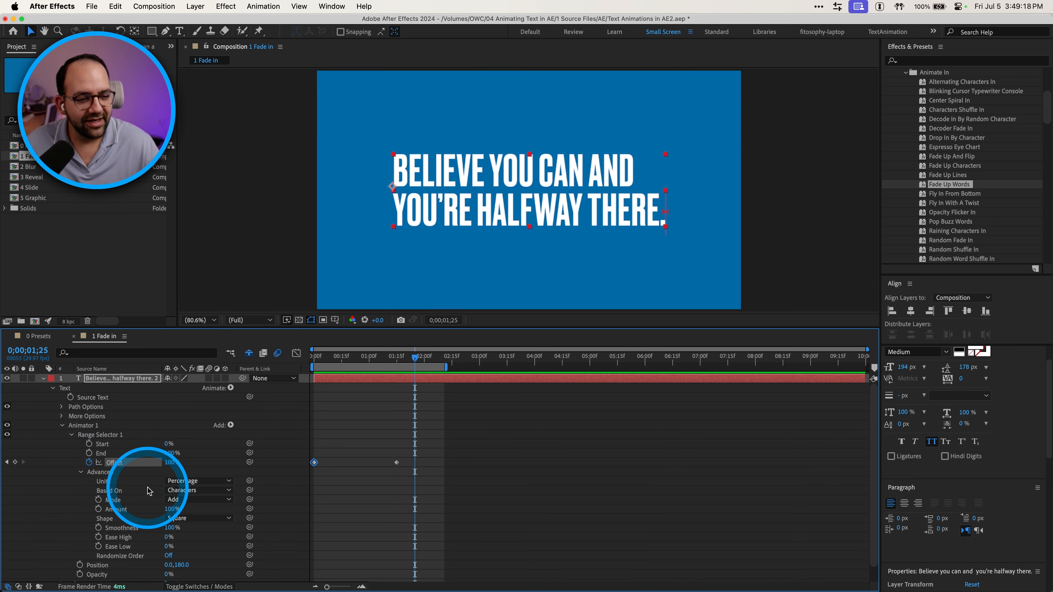
pyautogui.scroll(-2, 149, 491)
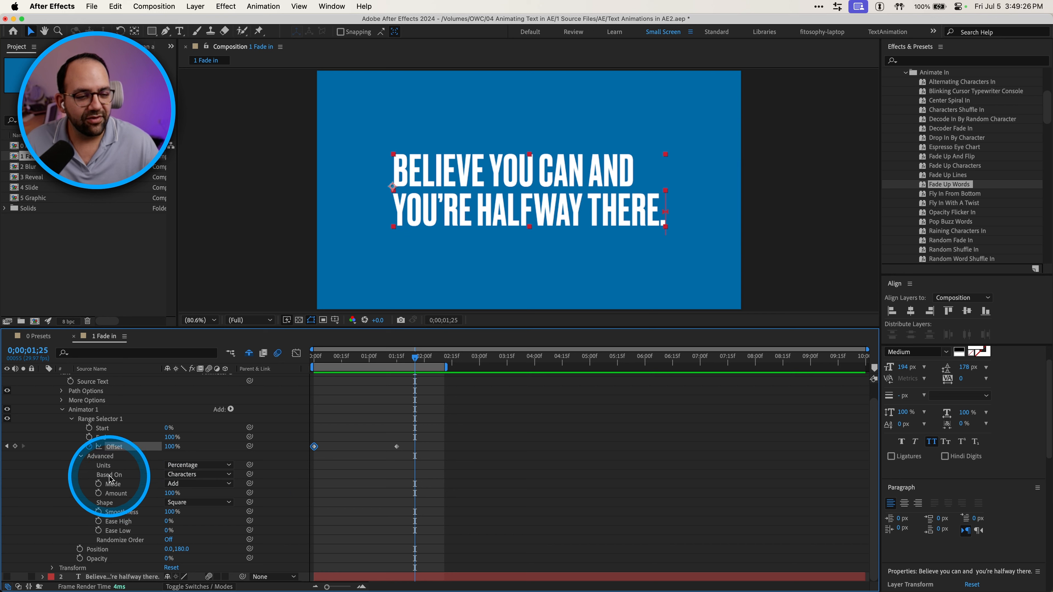
pyautogui.press('ctrl')
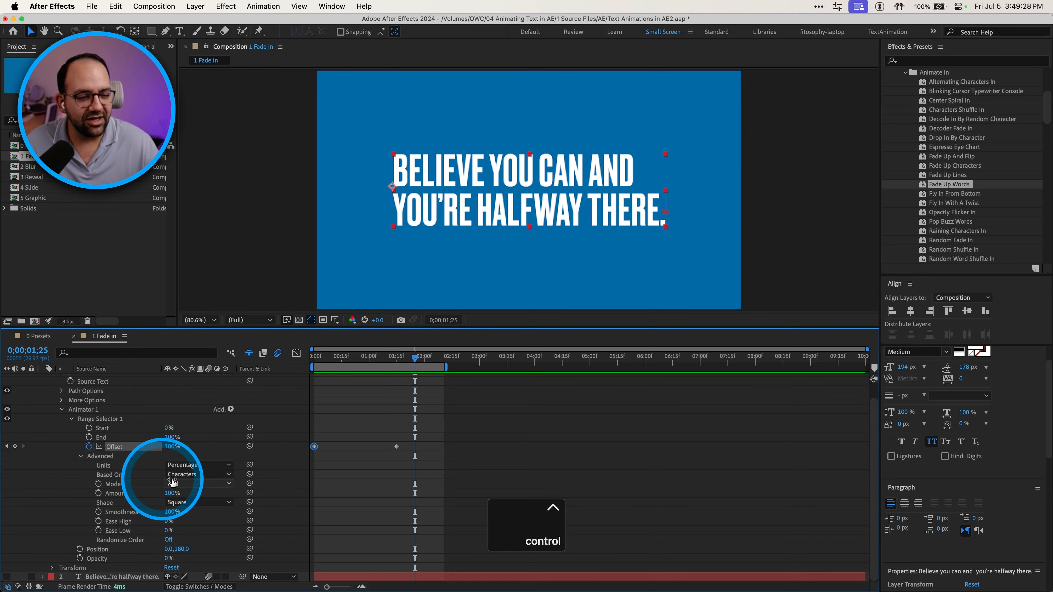
pyautogui.click(186, 479)
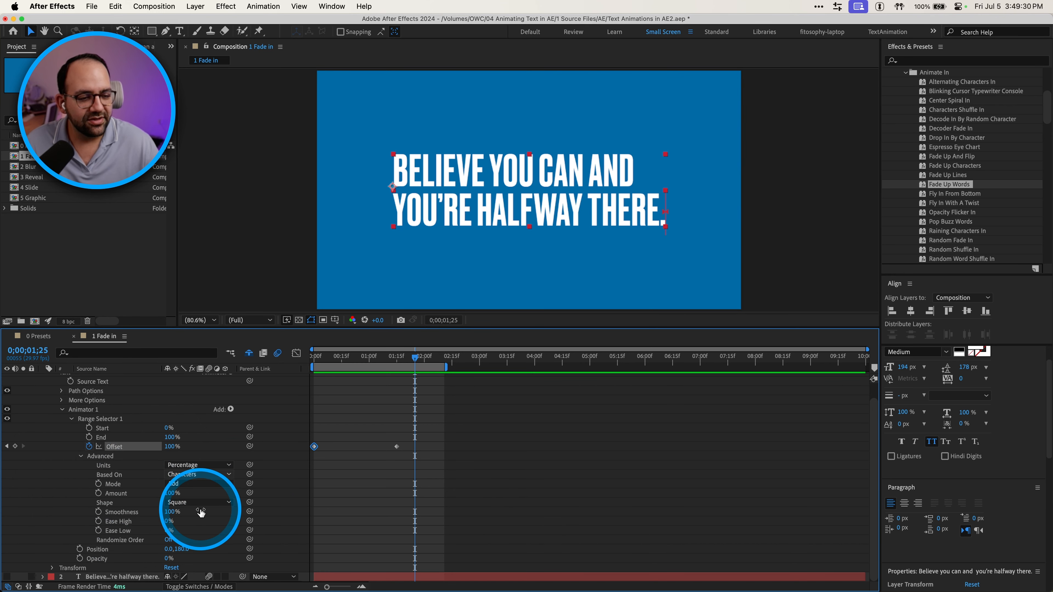
pyautogui.click(203, 511)
pyautogui.press('space')
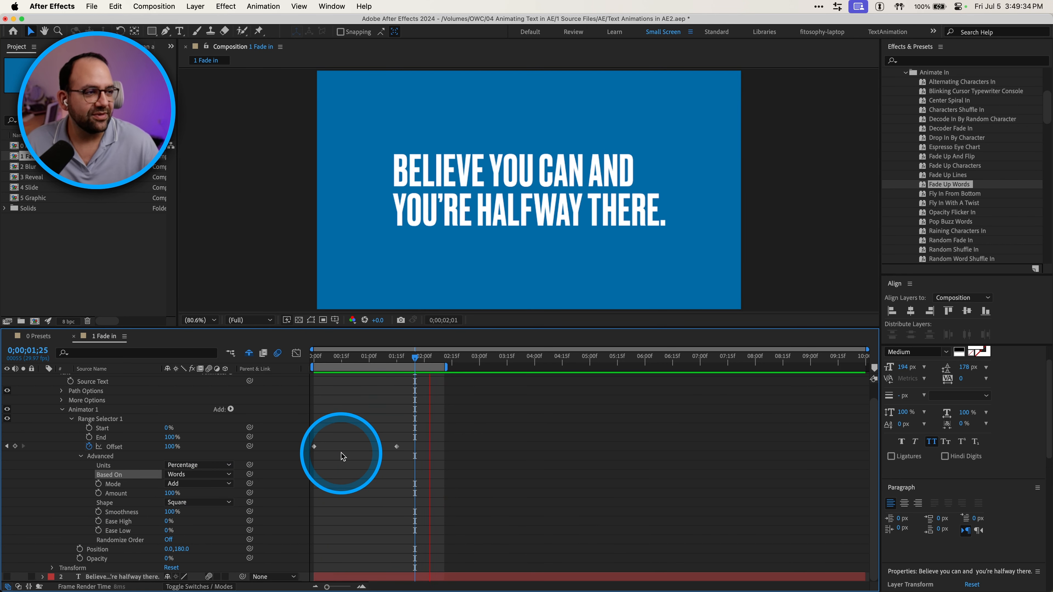
pyautogui.press('space')
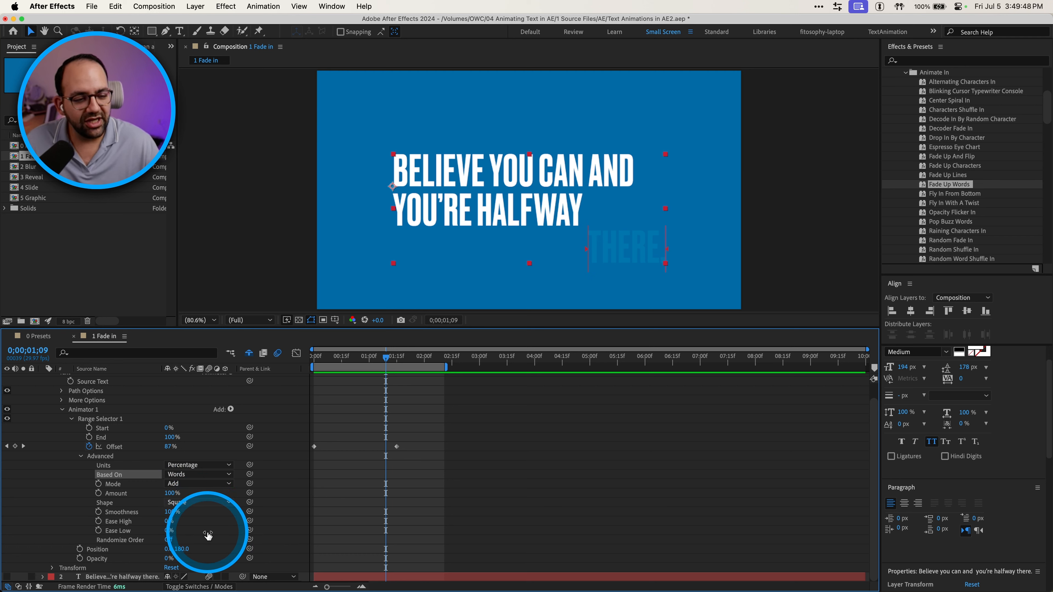
# Try the Ramp Down shape for the range selector, switch it to Ramp Up, and preview the result
pyautogui.click(198, 502)
pyautogui.click(208, 535)
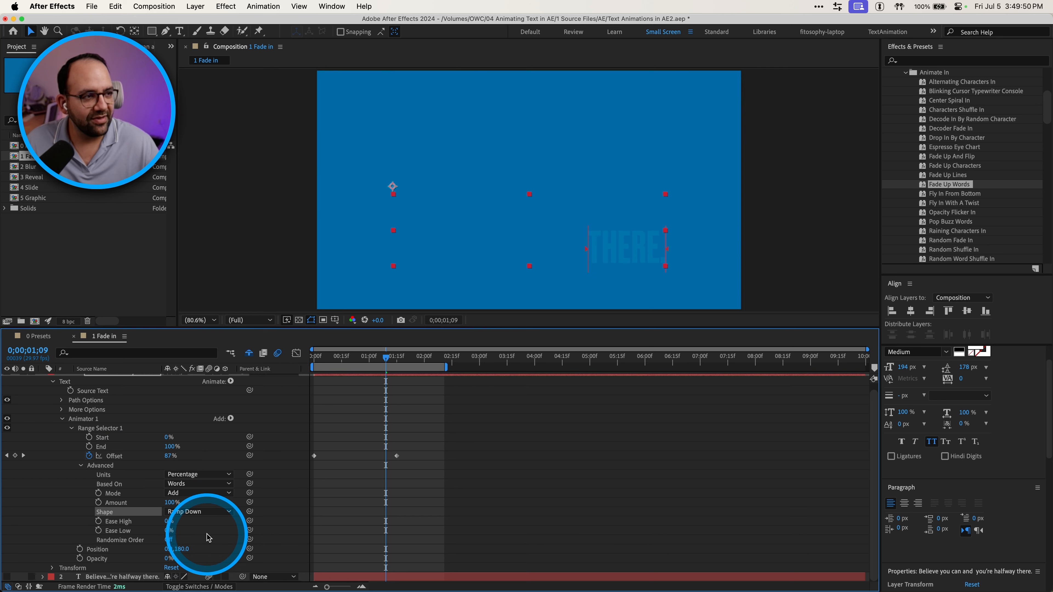
pyautogui.press('space')
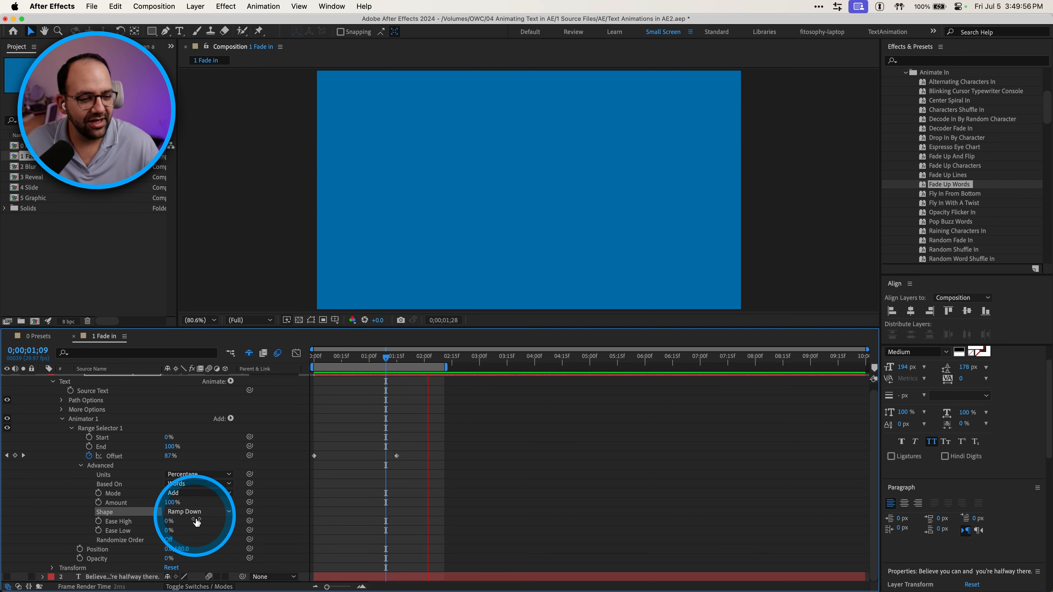
pyautogui.press('super+z')
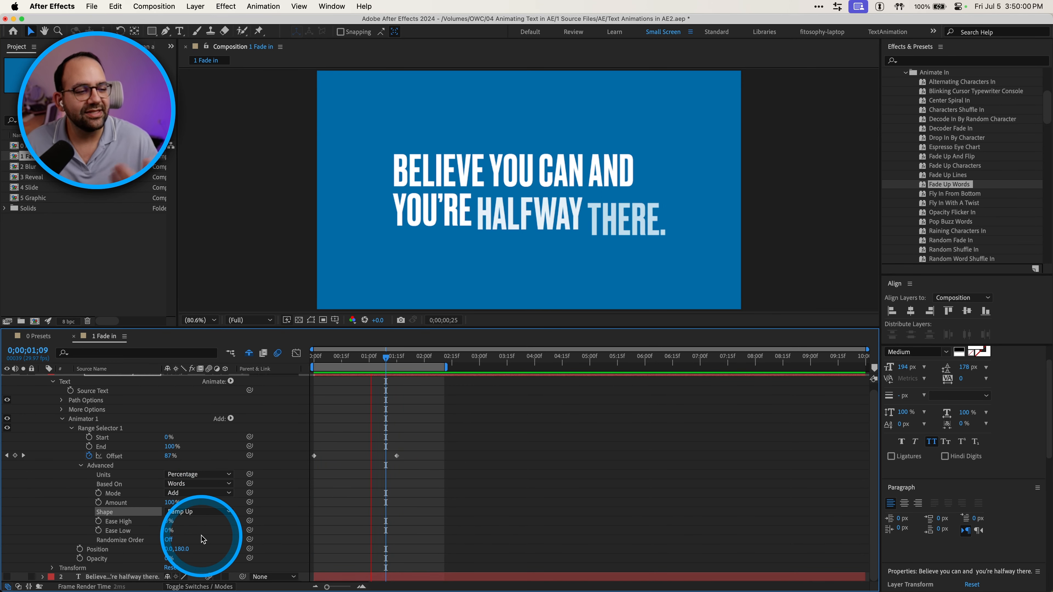
pyautogui.press('space')
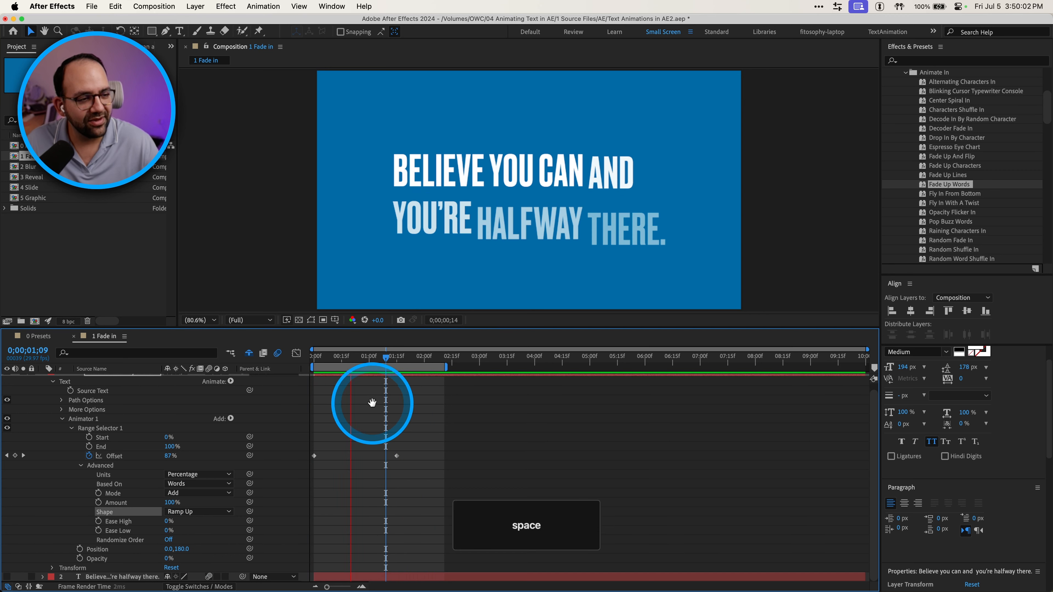
# Change the Offset keyframe at the start of the composition to -100% and preview the animation
pyautogui.moveTo(334, 365); pyautogui.dragTo(313, 365)
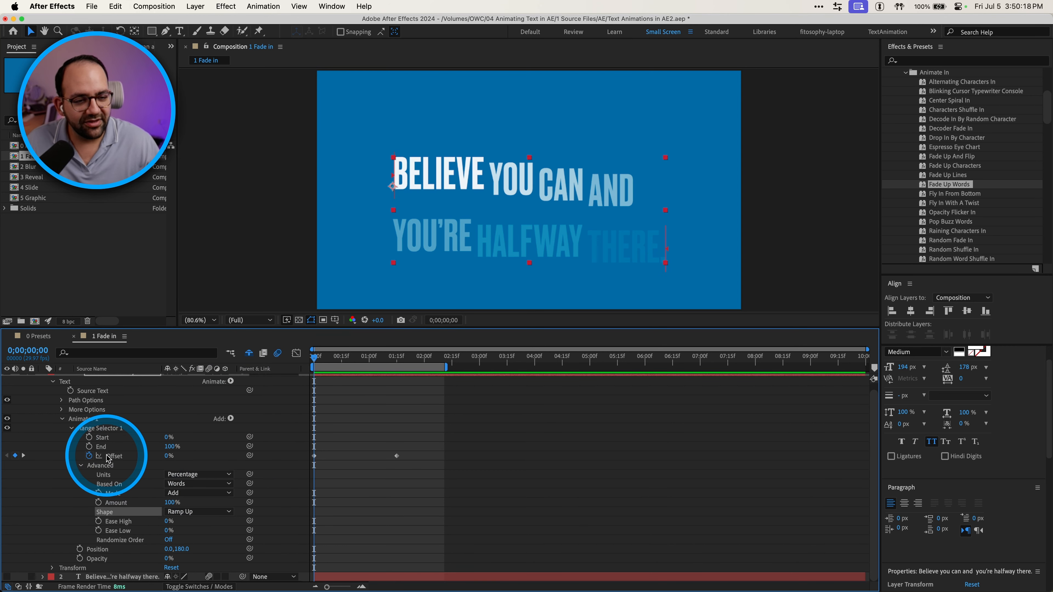
pyautogui.moveTo(169, 459); pyautogui.dragTo(101, 463)
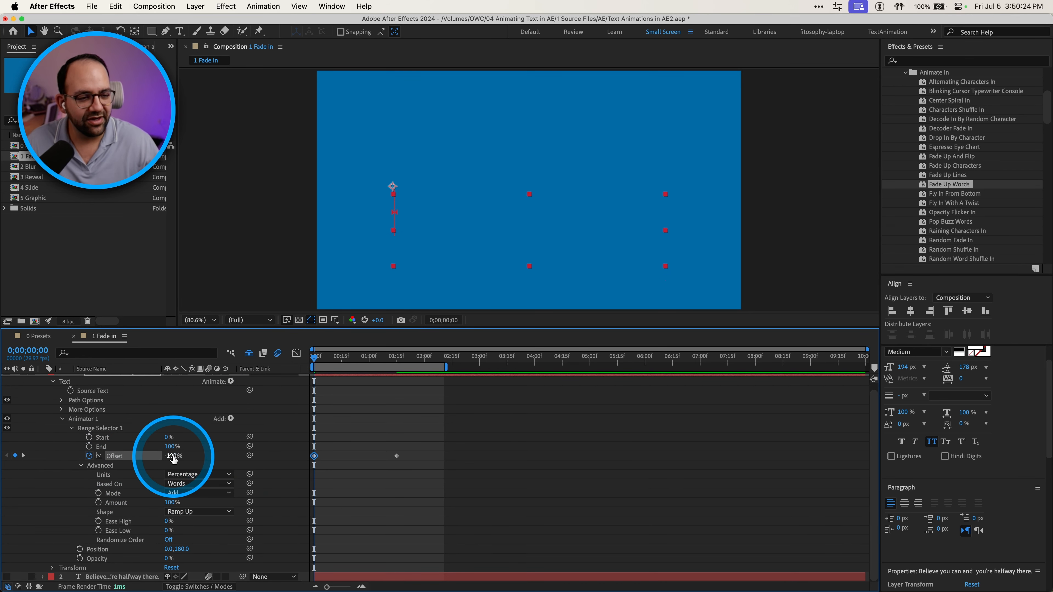
pyautogui.click(395, 358)
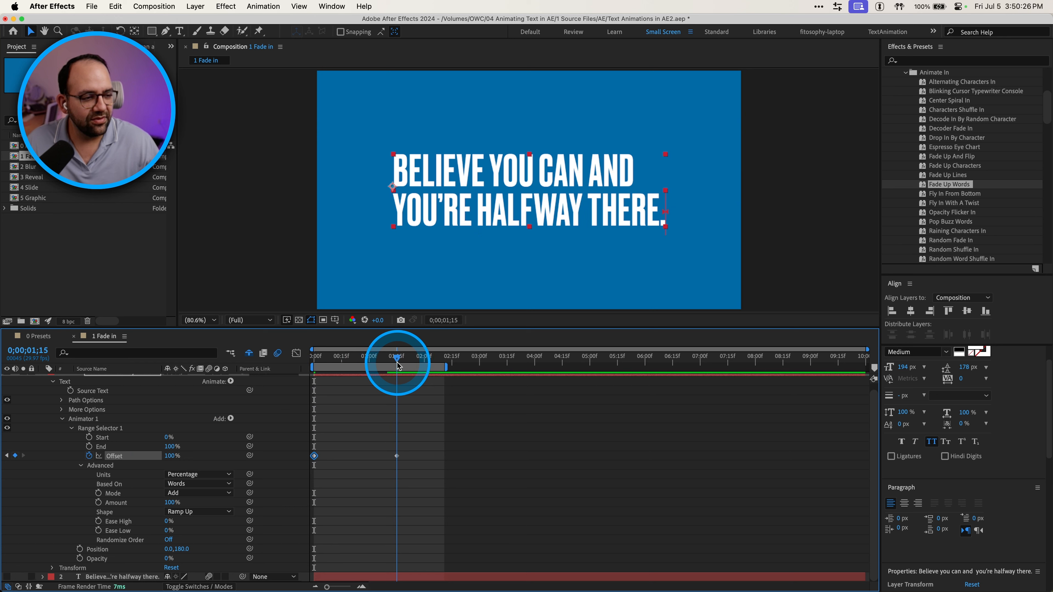
pyautogui.moveTo(397, 365); pyautogui.dragTo(266, 361)
pyautogui.press('space')
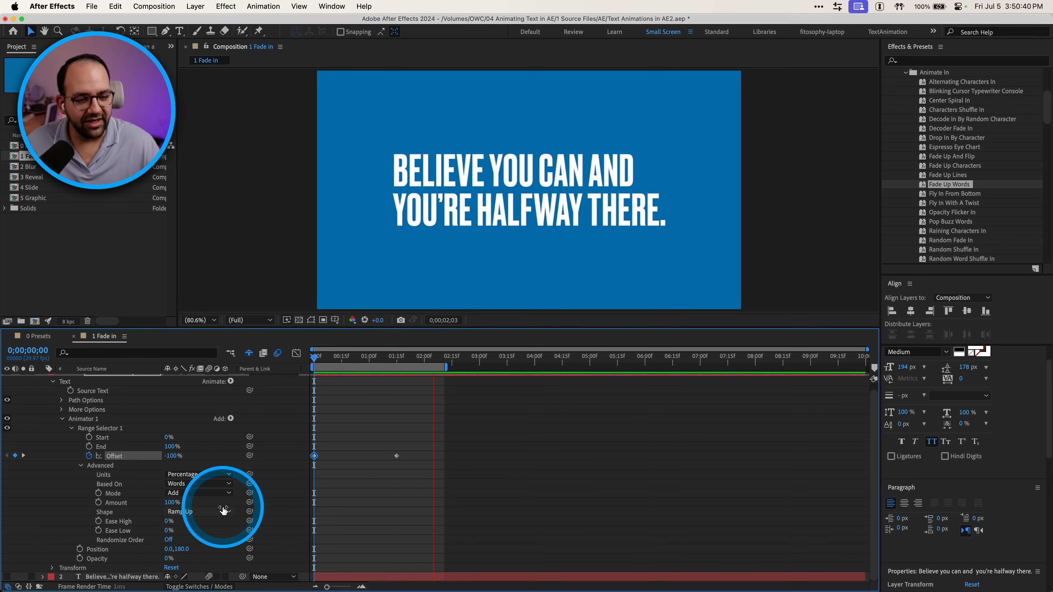
# Set the range selector's Ease High to 72% while the preview plays
pyautogui.moveTo(165, 522); pyautogui.dragTo(169, 521)
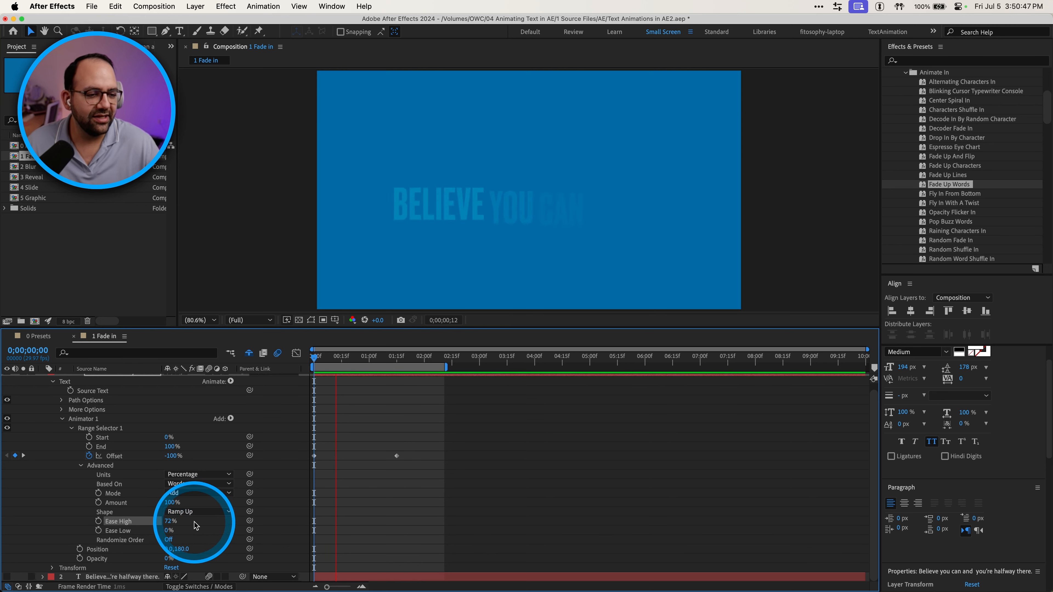
# Set the range selector's Ease High to 80% while previewing the animation
pyautogui.click(168, 521)
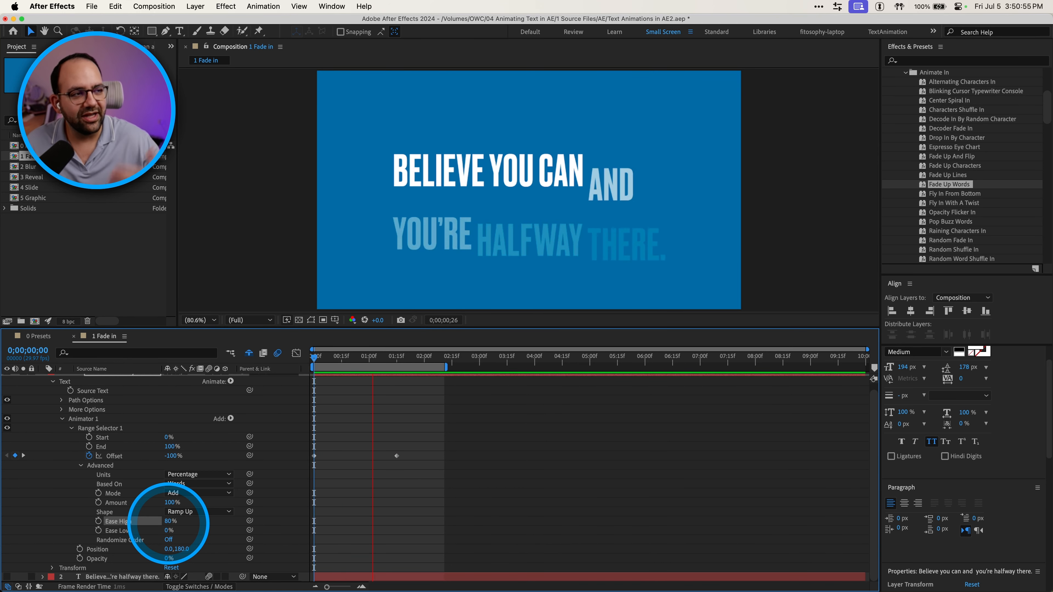
pyautogui.press('space')
# Apply Easy Ease to both Offset keyframes of Range Selector 1
pyautogui.click(363, 490)
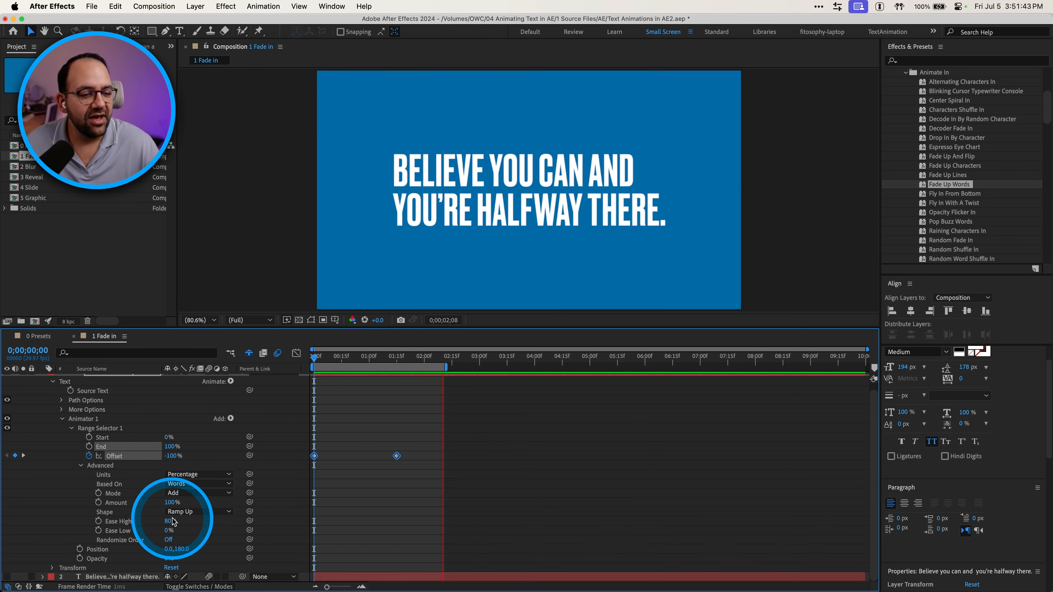
pyautogui.press('space')
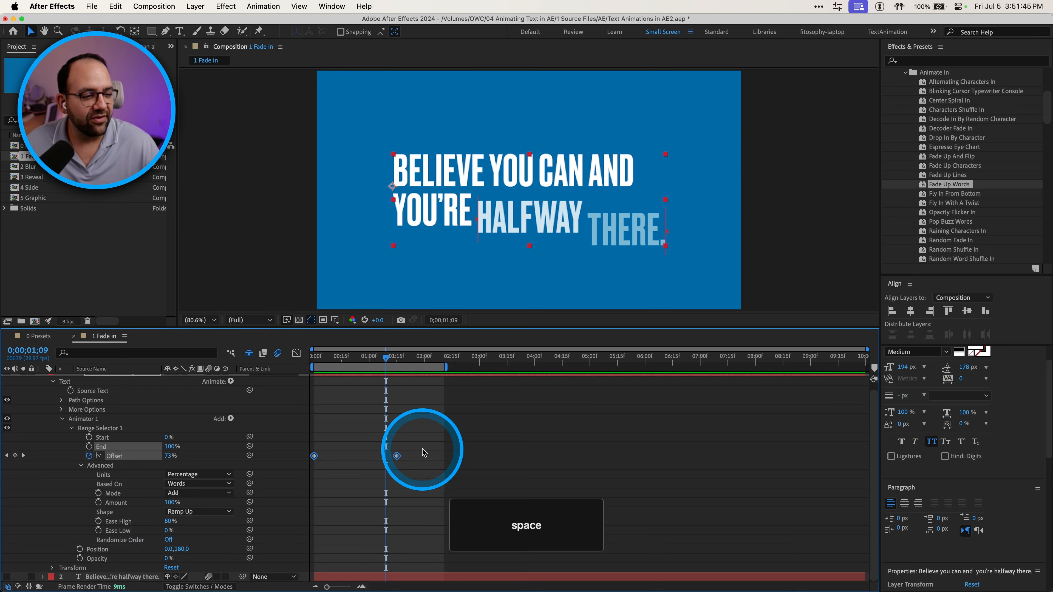
pyautogui.click(396, 456)
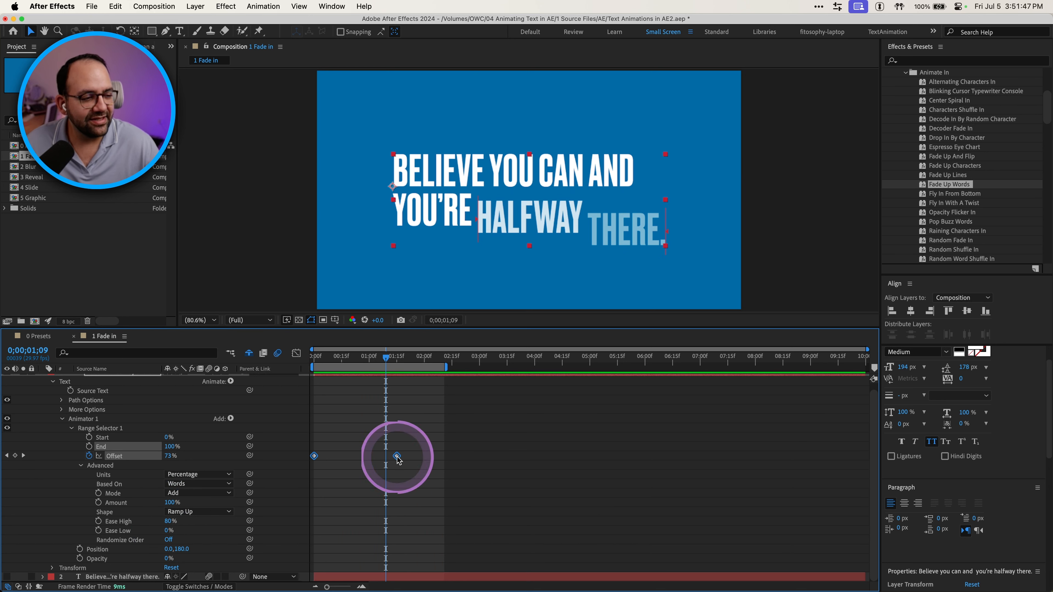
pyautogui.rightClick(396, 456)
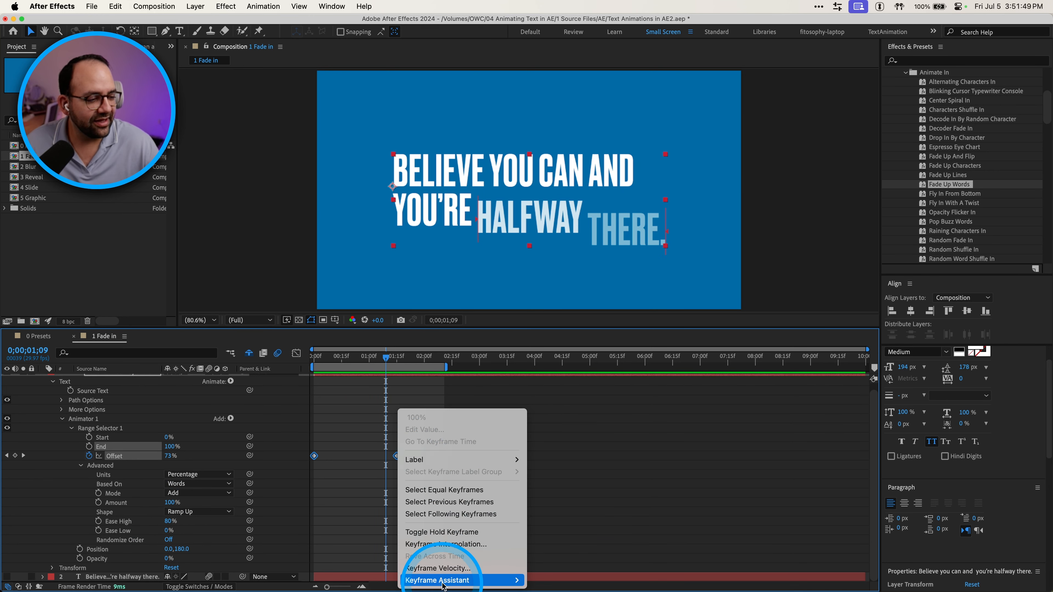
pyautogui.moveTo(431, 585)
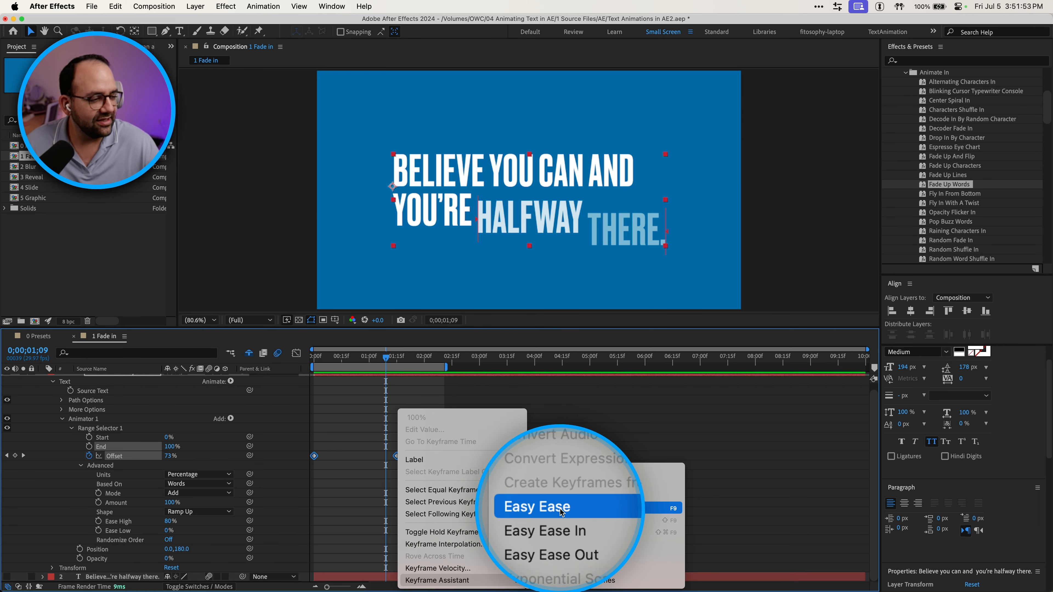
pyautogui.click(561, 512)
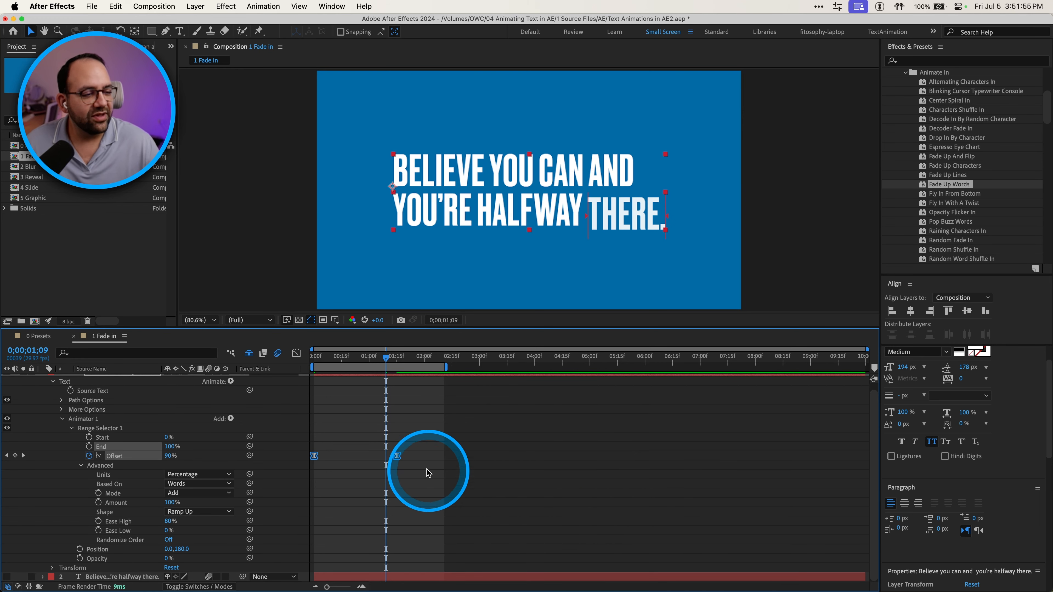
# Examine the Offset speed curve in the Graph Editor and preview the eased animation from the start
pyautogui.click(296, 353)
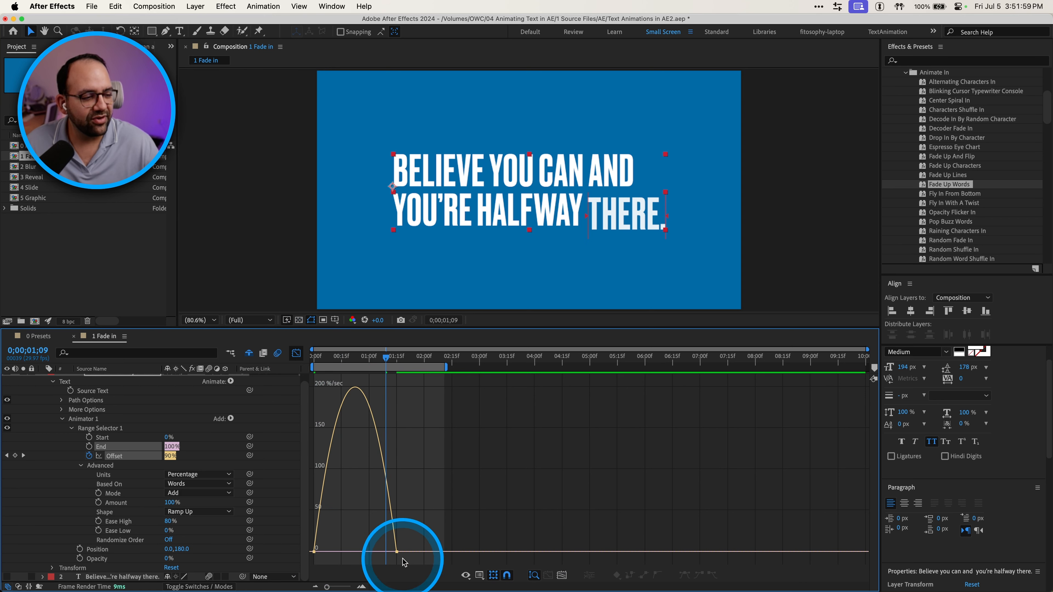
pyautogui.press('ctrl')
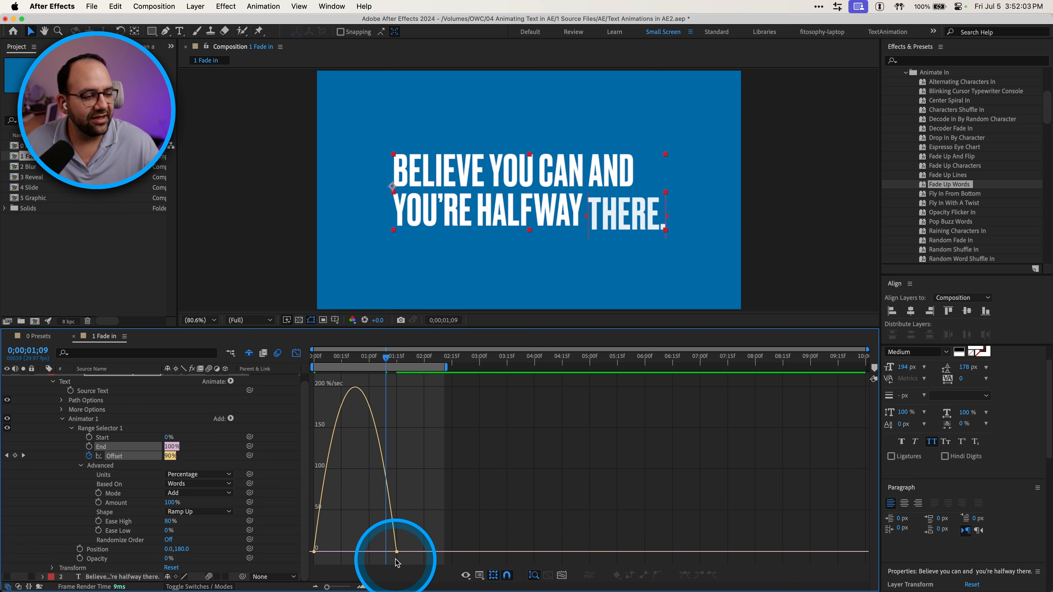
pyautogui.click(314, 356)
pyautogui.press('space')
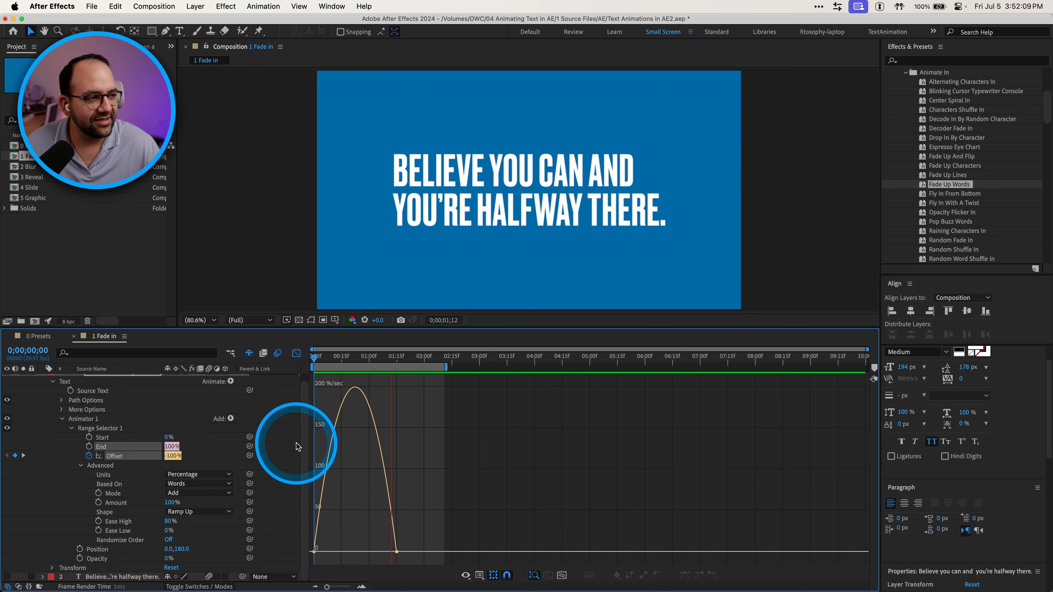
pyautogui.press('space')
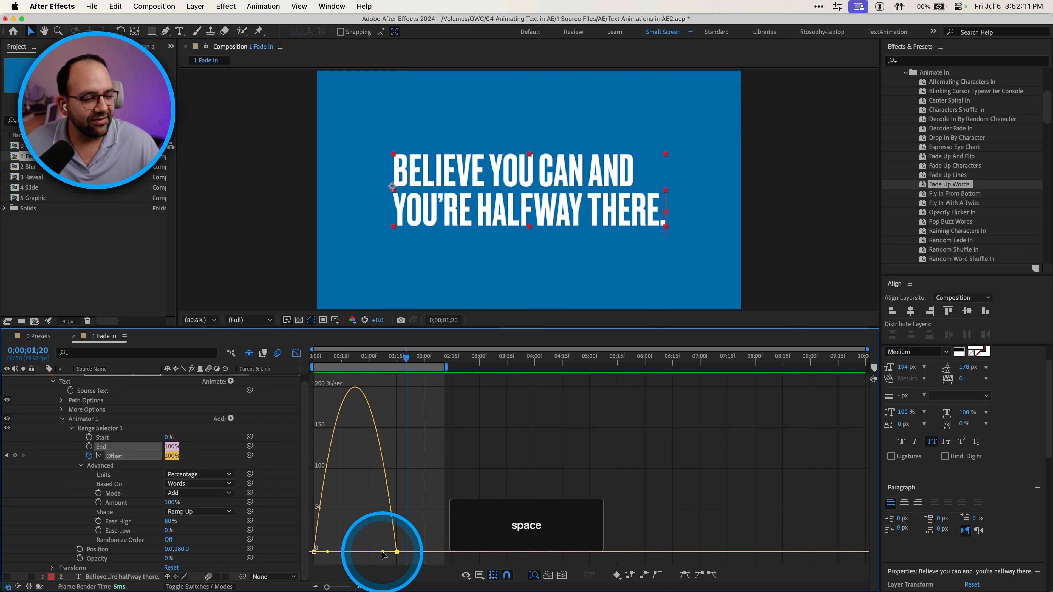
# Try extending the Offset keyframes' influence handles to the middle of the speed graph, preview the result, undo it, and close the Graph Editor
pyautogui.moveTo(382, 551); pyautogui.dragTo(356, 552)
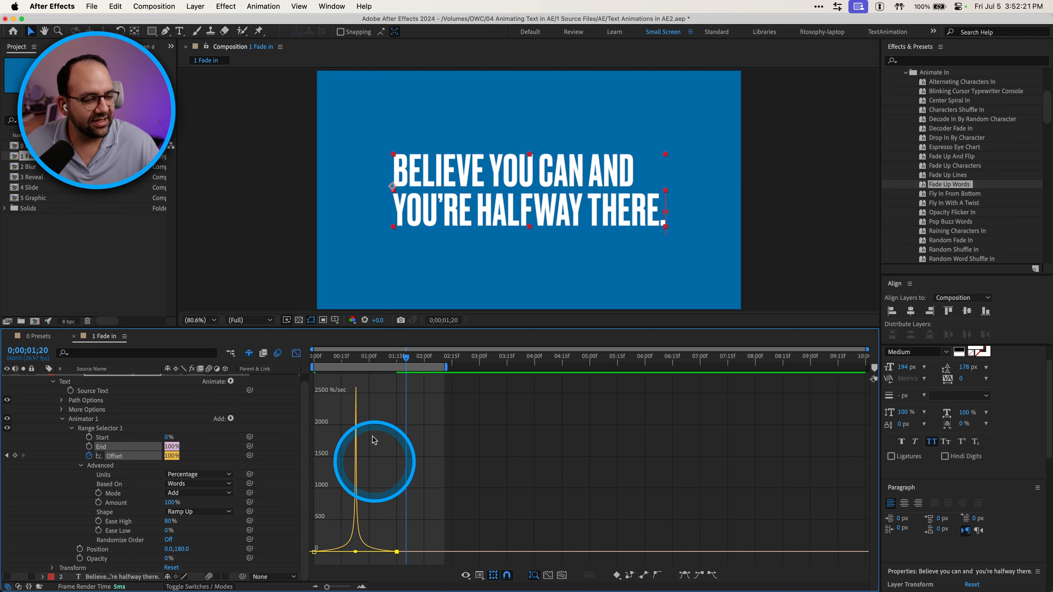
pyautogui.moveTo(333, 362); pyautogui.dragTo(274, 360)
pyautogui.press('space')
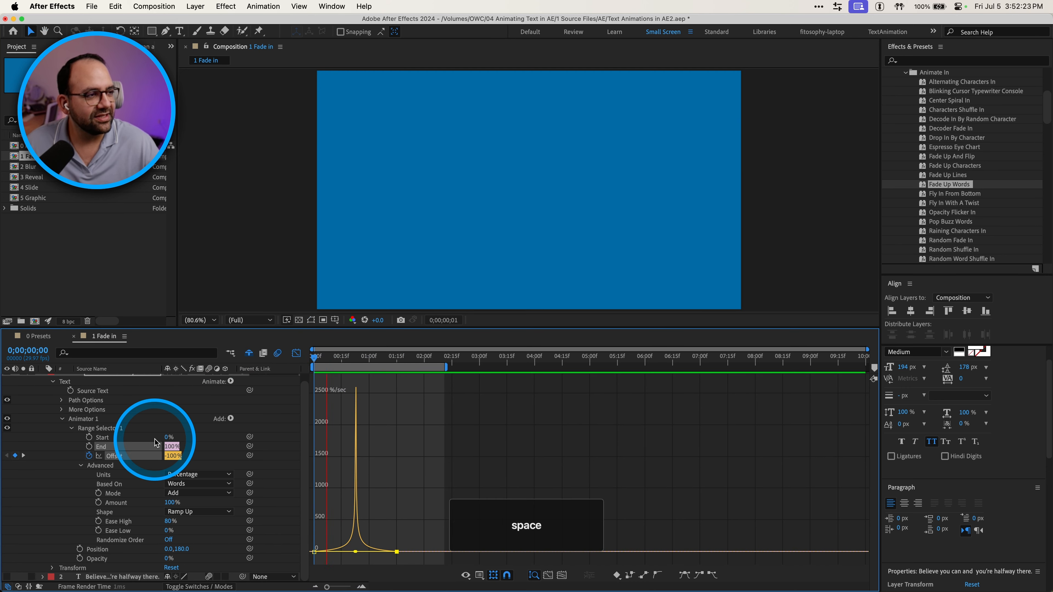
pyautogui.press('super+z')
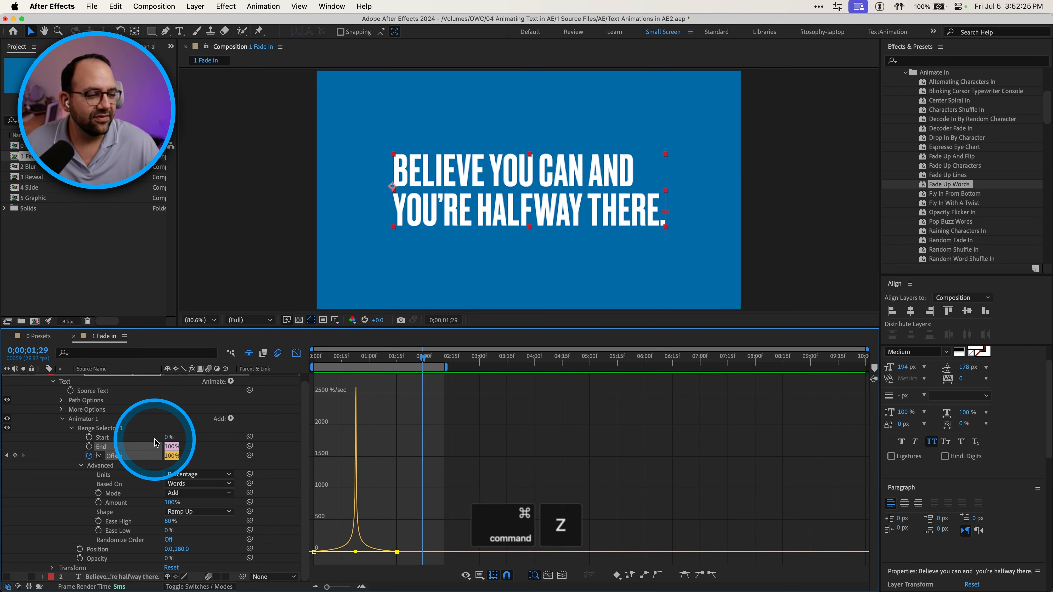
pyautogui.click(299, 353)
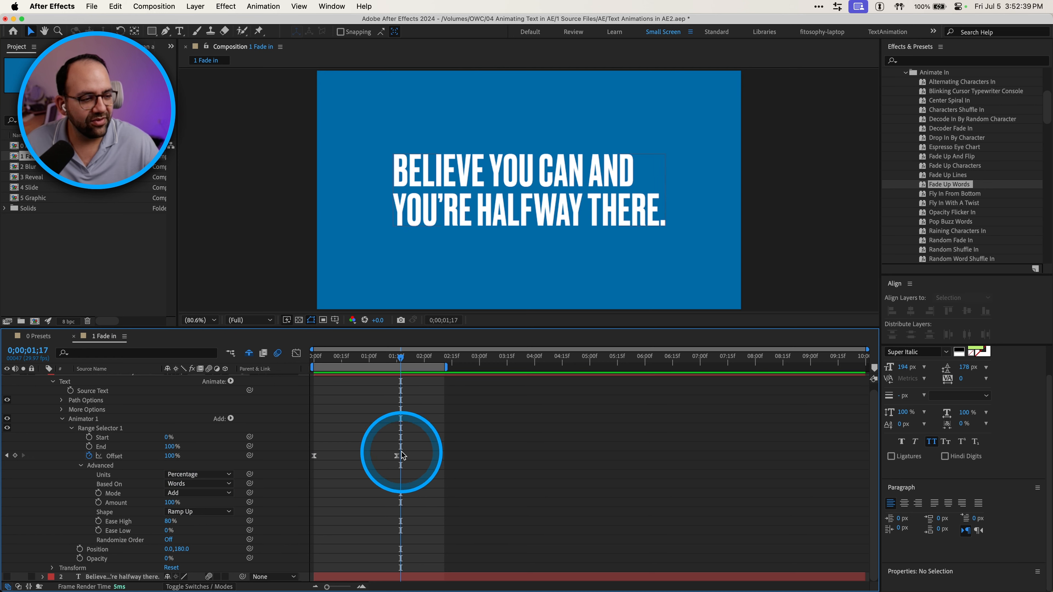
# Move the second Offset keyframe earlier to 0;00;01;01 and preview the animation from the start
pyautogui.moveTo(397, 455); pyautogui.dragTo(376, 457)
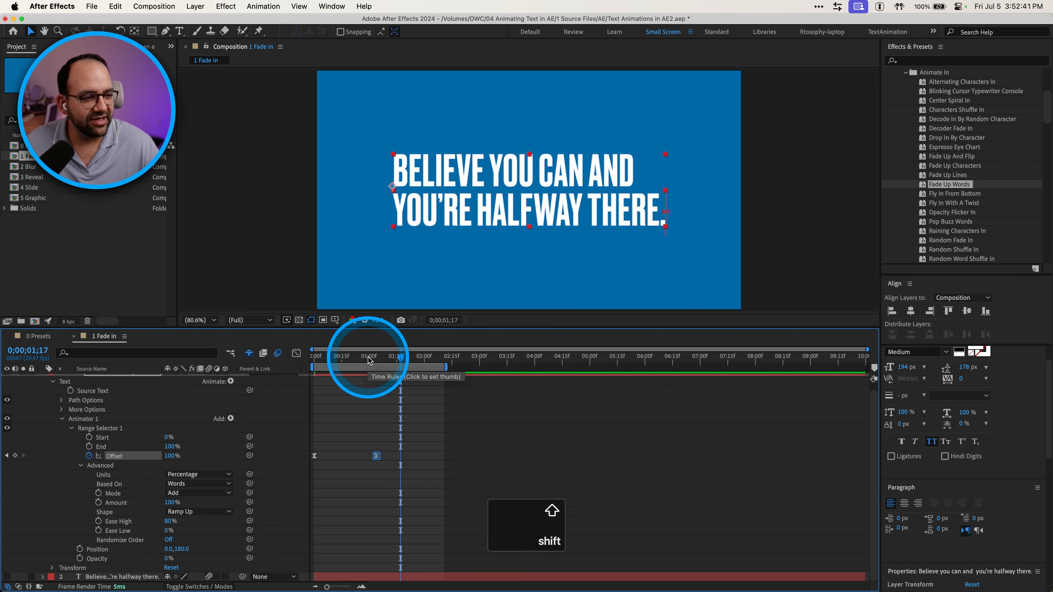
pyautogui.moveTo(365, 358); pyautogui.dragTo(371, 358)
pyautogui.moveTo(372, 457); pyautogui.dragTo(374, 458)
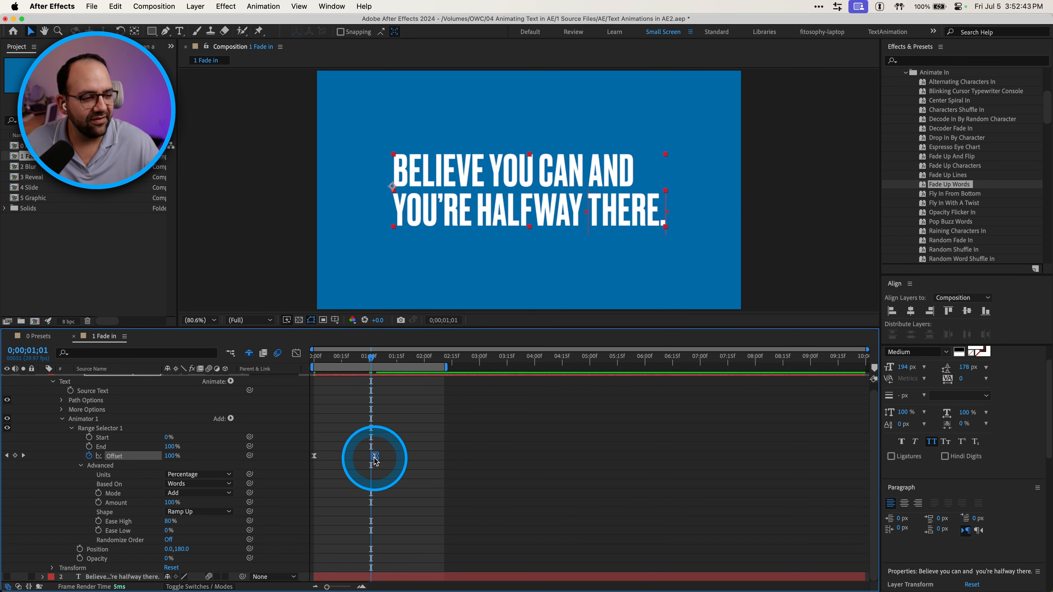
pyautogui.click(318, 357)
pyautogui.press('space')
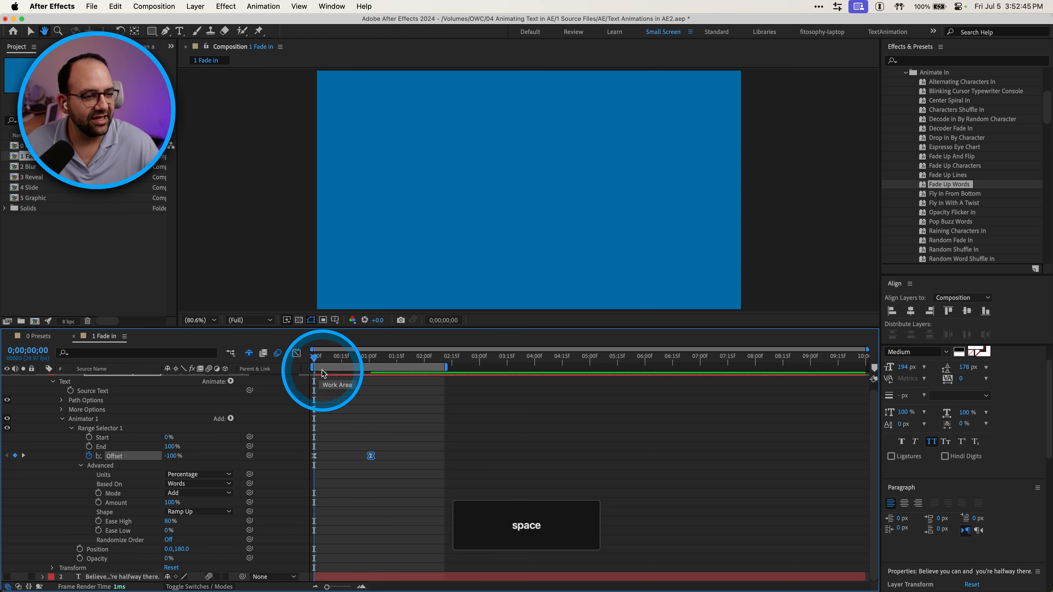
pyautogui.press('space')
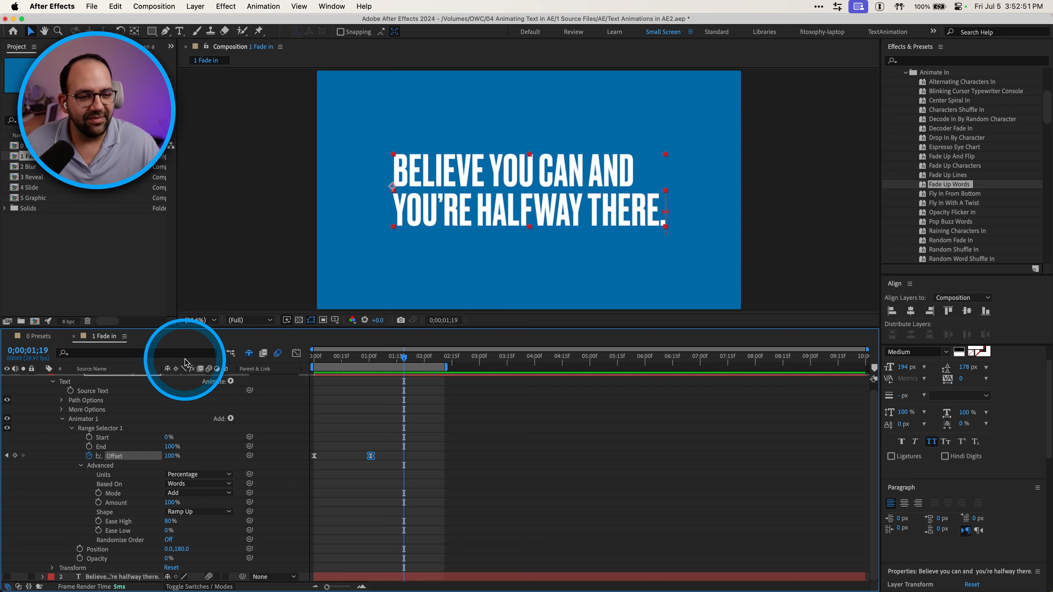
# Open the 2 Blur composition, make its quote layer visible, and preview the existing animation
pyautogui.scroll(1, 97, 424)
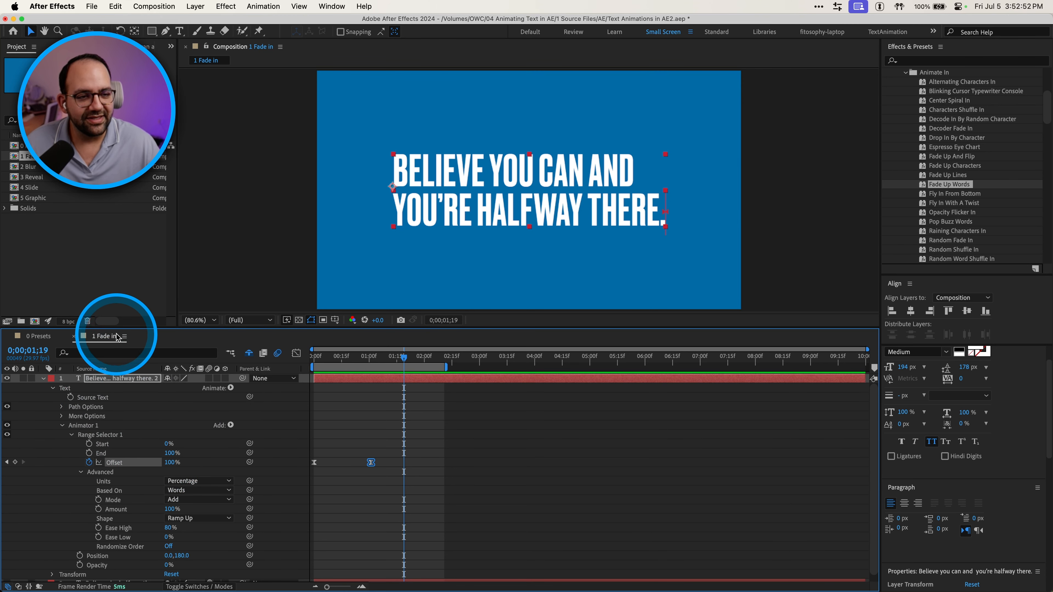
pyautogui.doubleClick(29, 167)
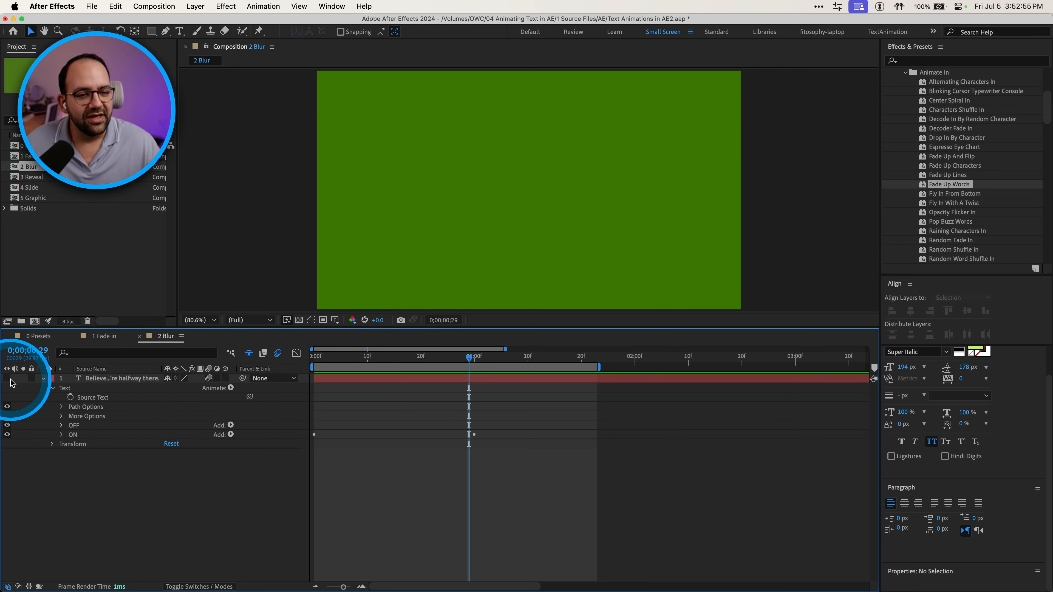
pyautogui.click(9, 379)
pyautogui.press('space')
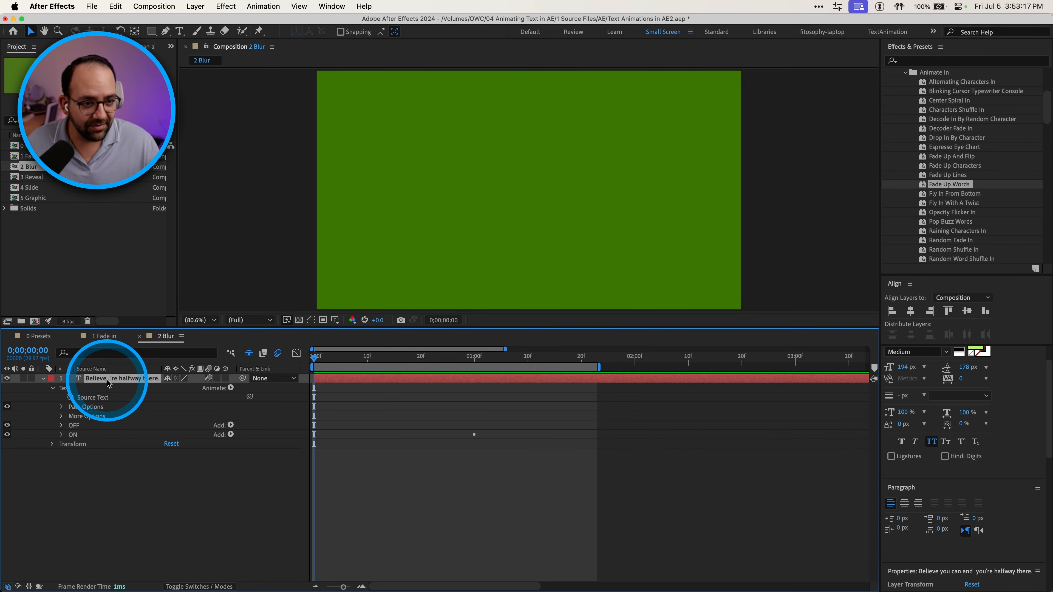
# Create a new empty text layer in the 2 Blur composition
pyautogui.click(131, 499)
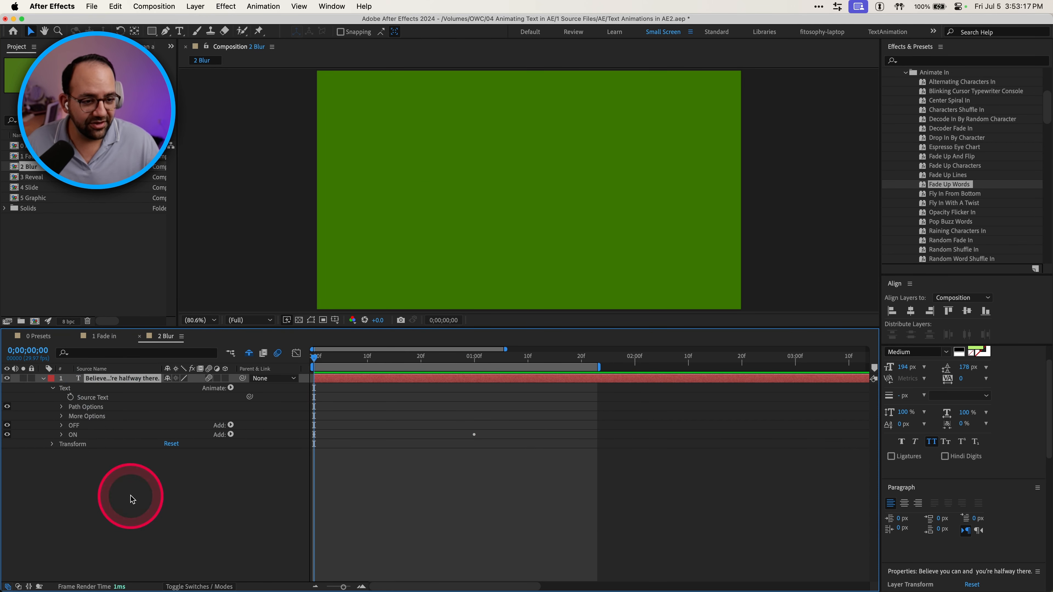
pyautogui.rightClick(131, 499)
pyautogui.moveTo(251, 447)
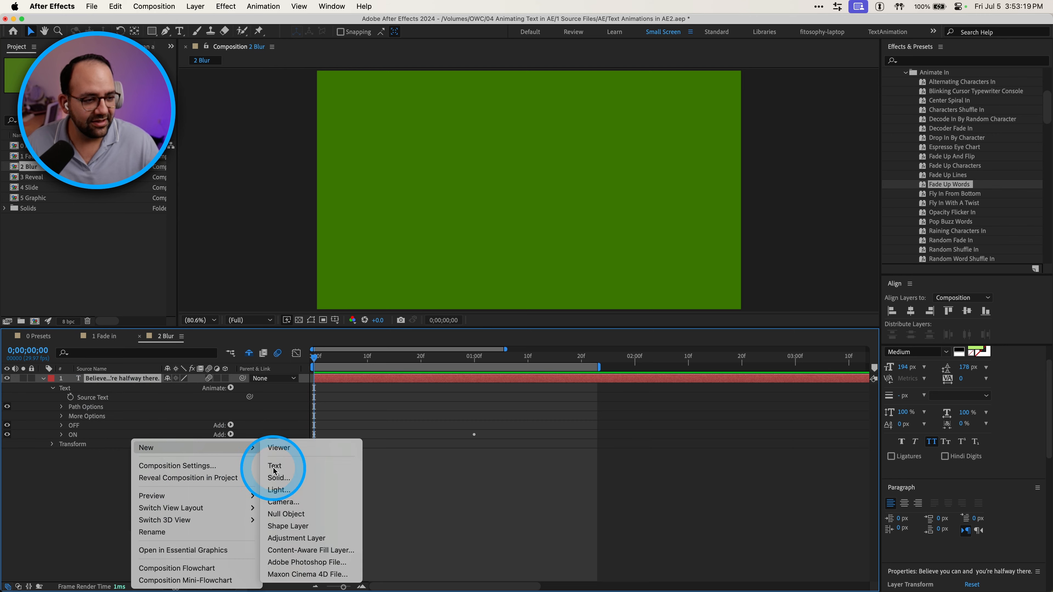
pyautogui.click(274, 466)
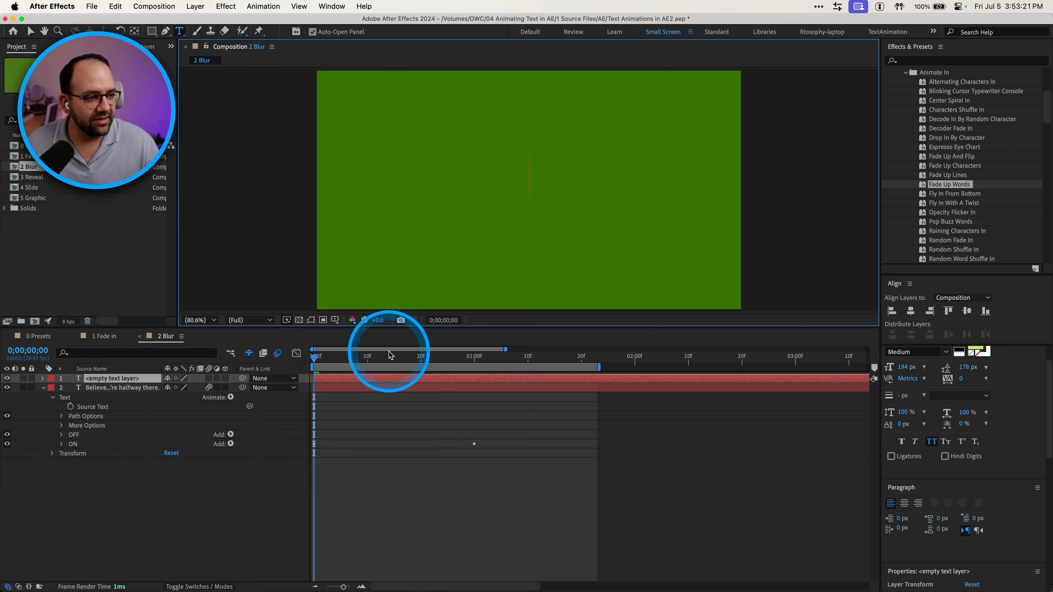
# Copy the full quote text from the original text layer at 0;00;01;01, then collapse and hide that layer
pyautogui.moveTo(389, 354); pyautogui.dragTo(480, 356)
pyautogui.click(118, 397)
pyautogui.click(102, 388)
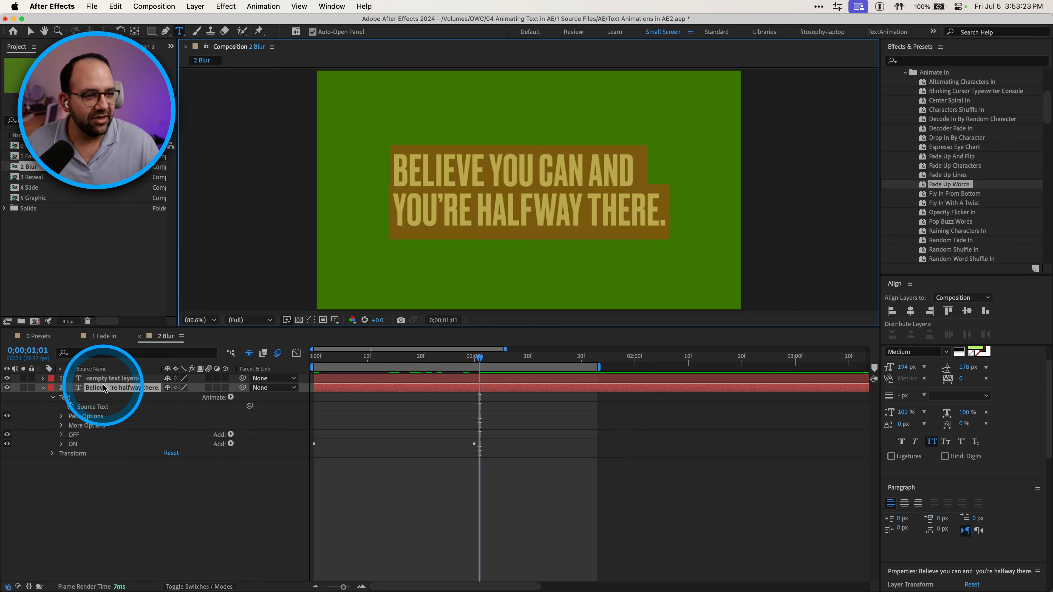
pyautogui.press('super+c')
pyautogui.click(73, 494)
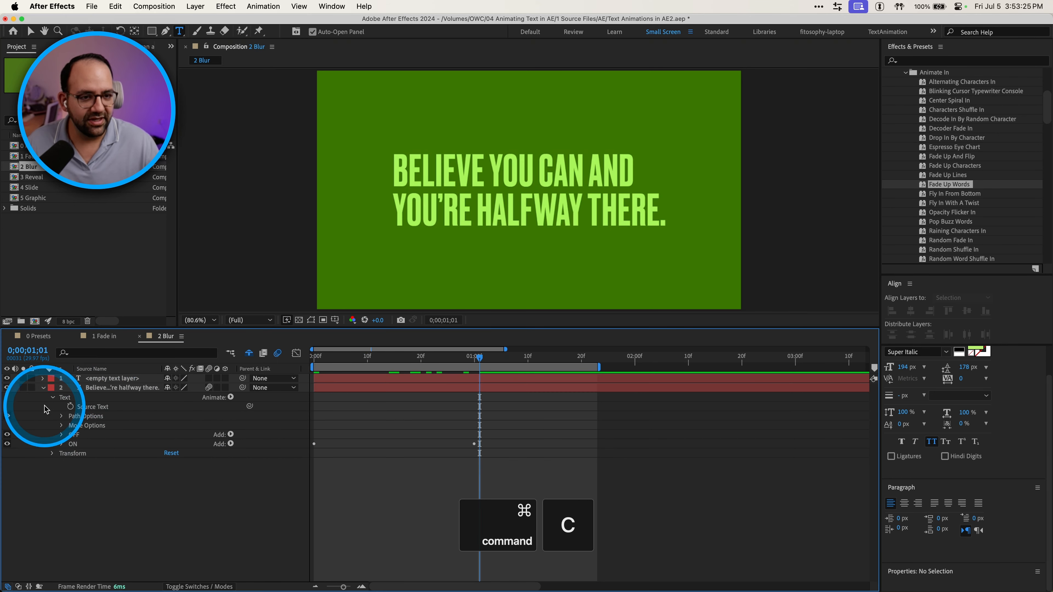
pyautogui.click(43, 388)
pyautogui.click(7, 387)
# Paste the quote into the empty text layer and center it horizontally and vertically in the composition
pyautogui.click(86, 382)
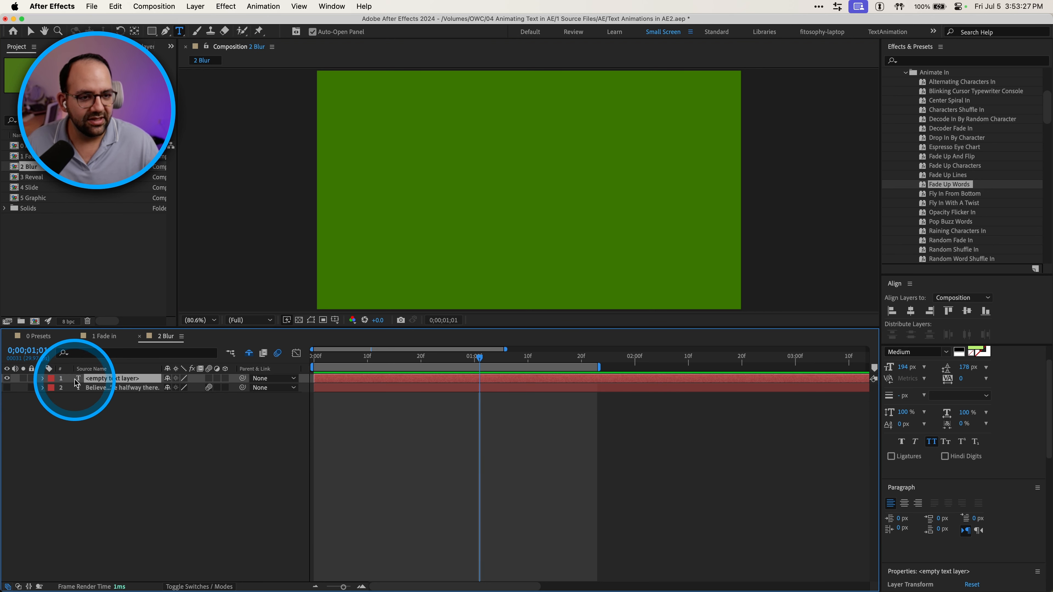
pyautogui.press('super+v')
pyautogui.click(137, 378)
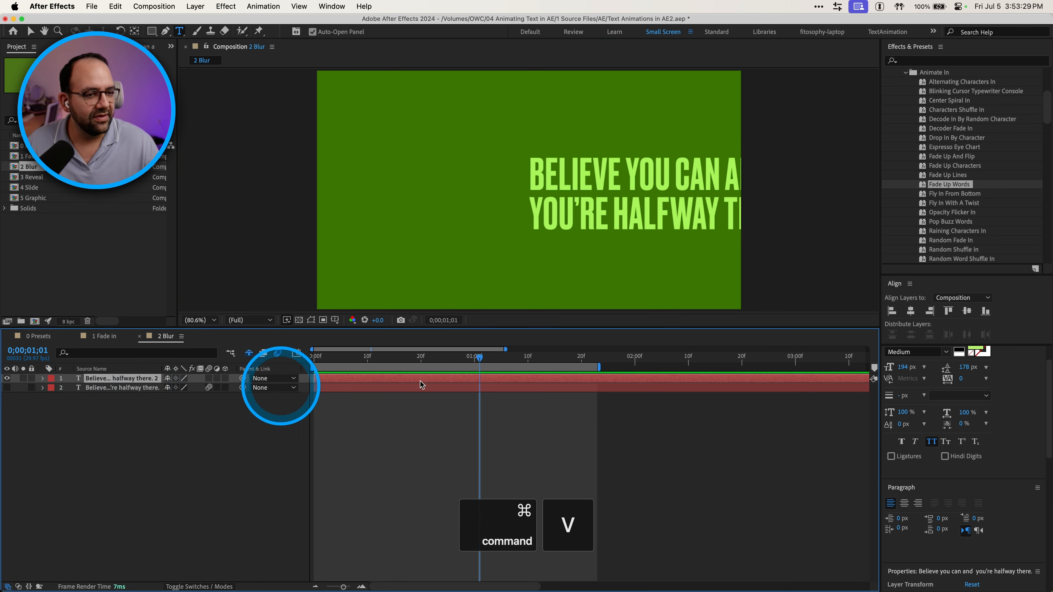
pyautogui.click(910, 311)
pyautogui.click(966, 310)
pyautogui.click(200, 449)
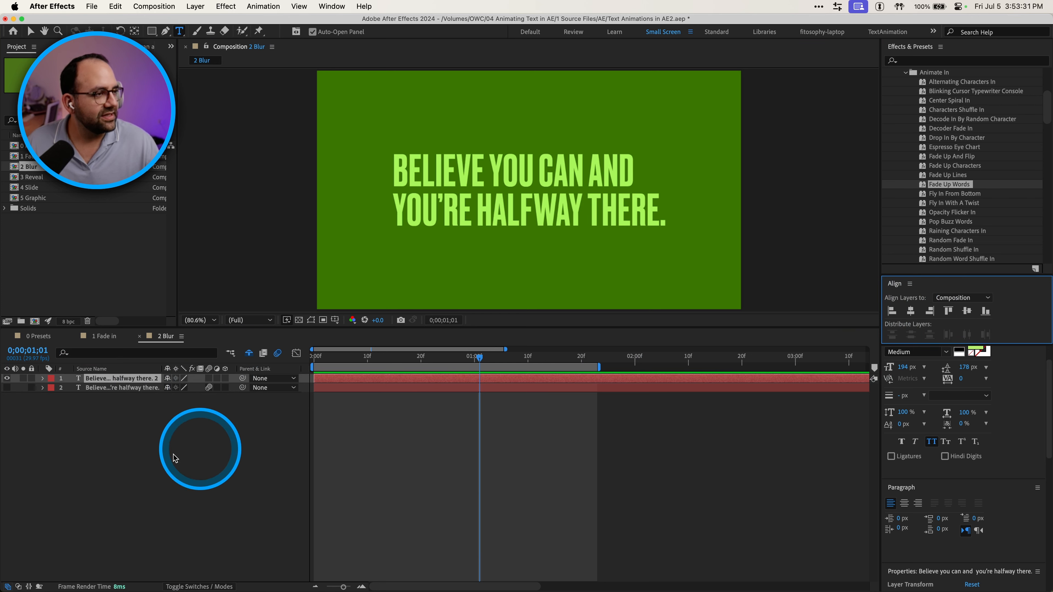
# Expand the new quote layer's text properties and add a Scale animator
pyautogui.click(43, 378)
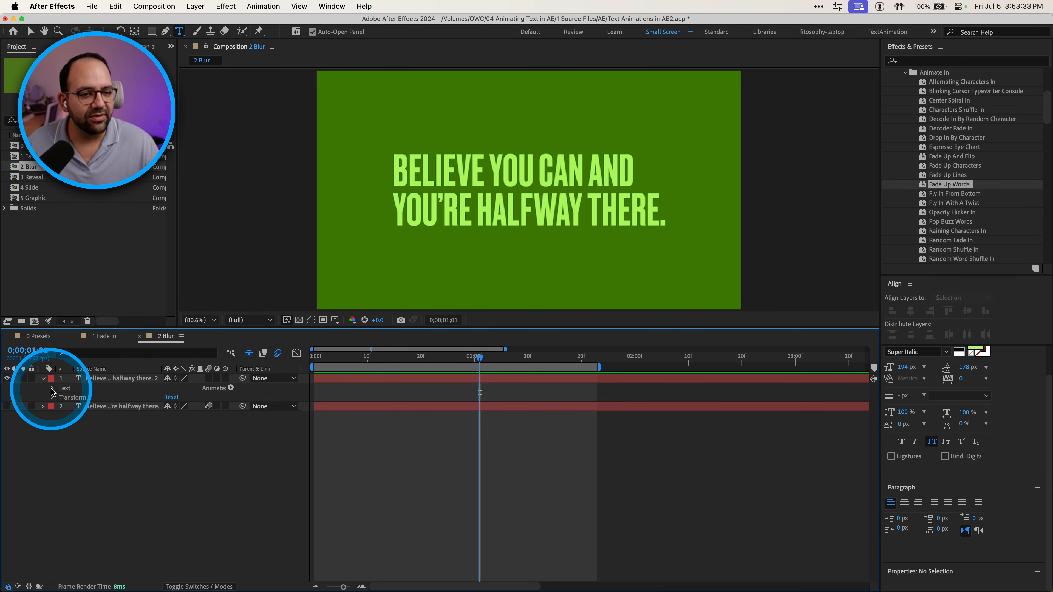
pyautogui.click(51, 388)
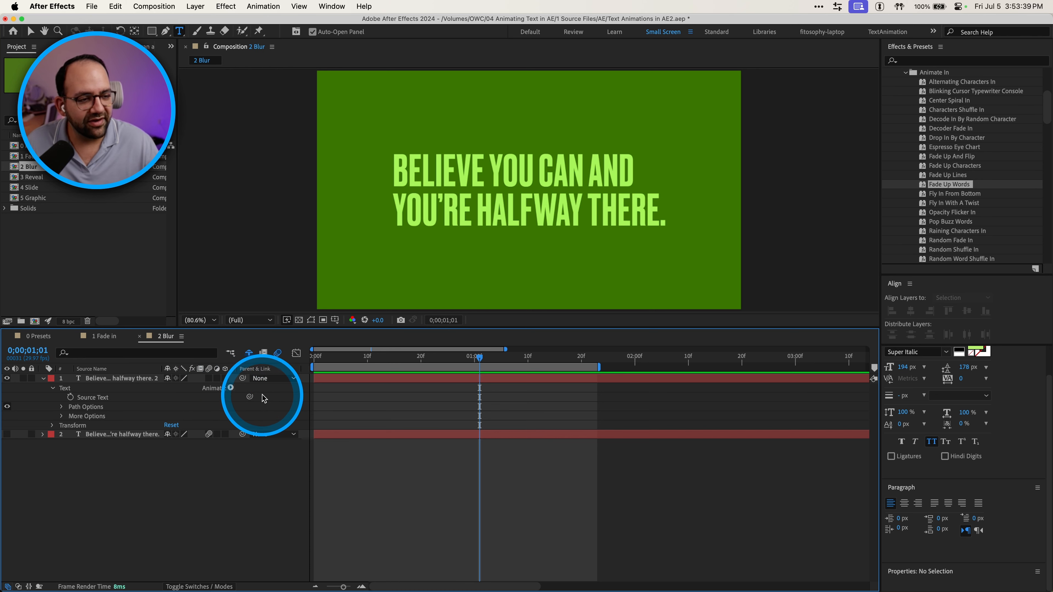
pyautogui.click(231, 388)
pyautogui.click(249, 425)
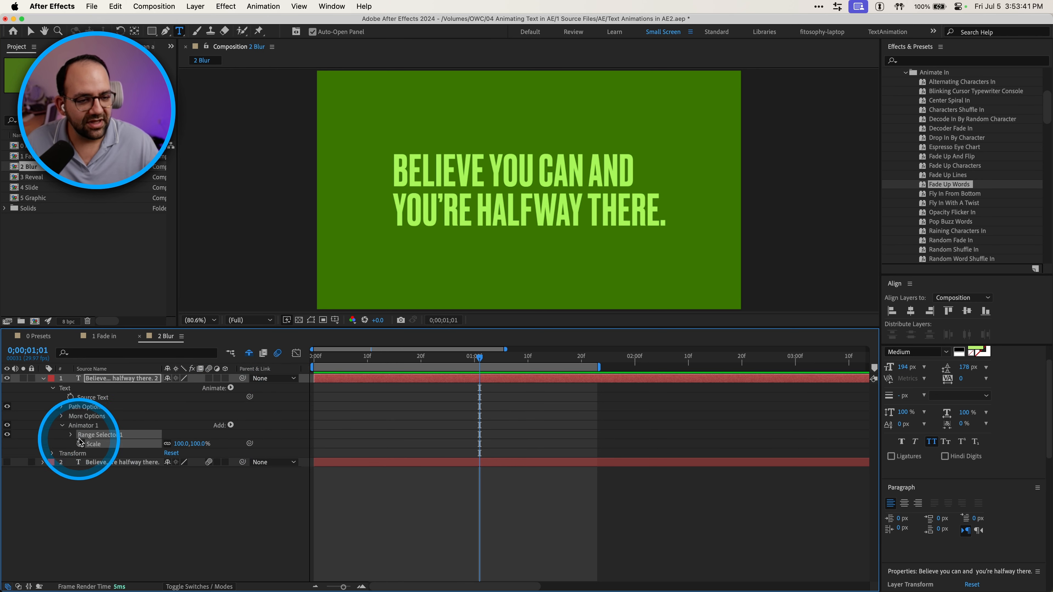
# Add Blur and Opacity properties to the quote layer's Animator 1
pyautogui.click(230, 426)
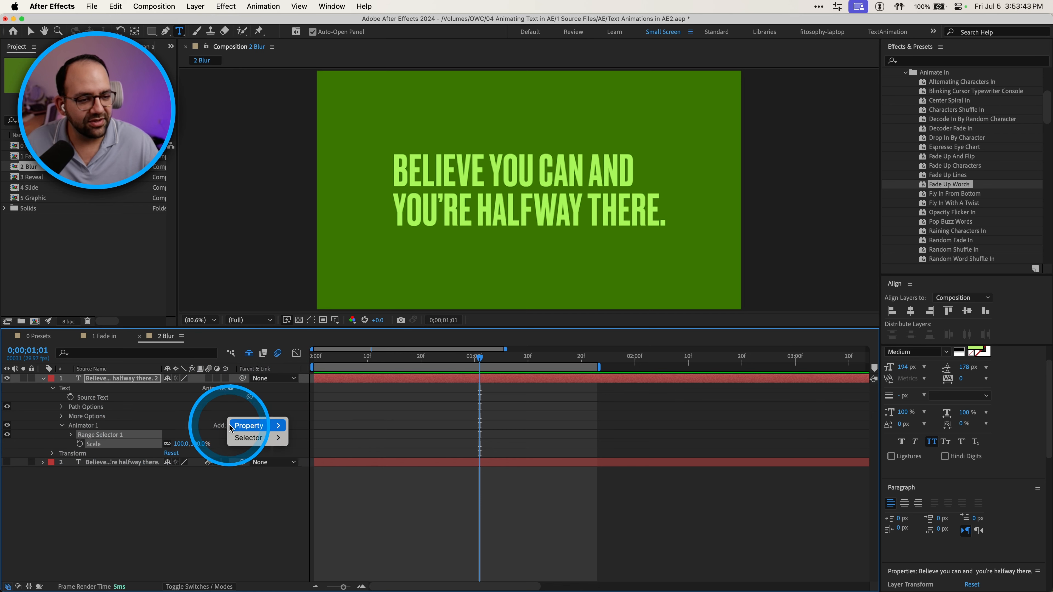
pyautogui.moveTo(255, 425)
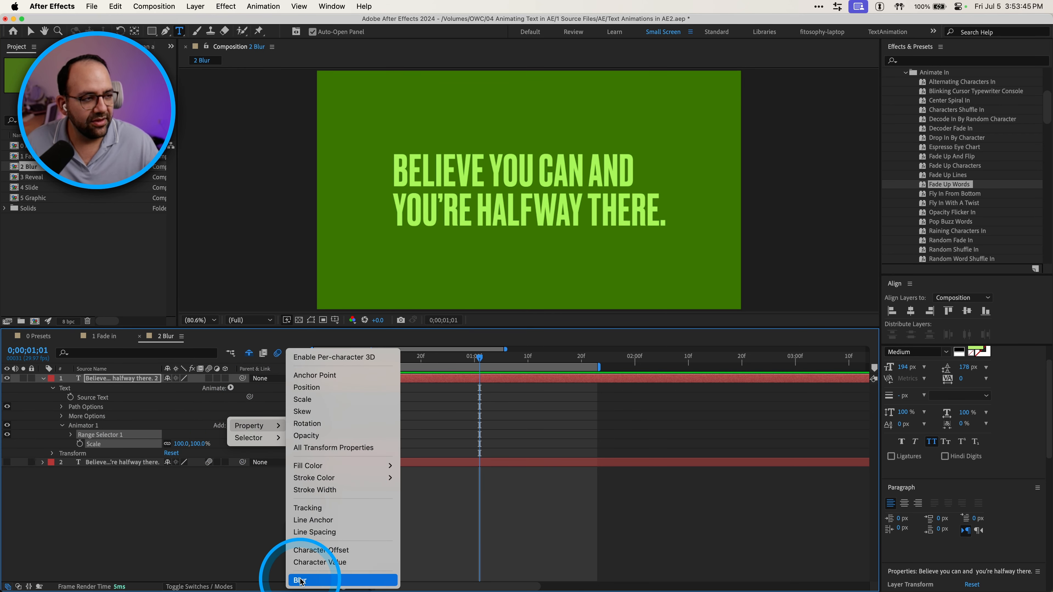
pyautogui.click(300, 581)
pyautogui.click(231, 425)
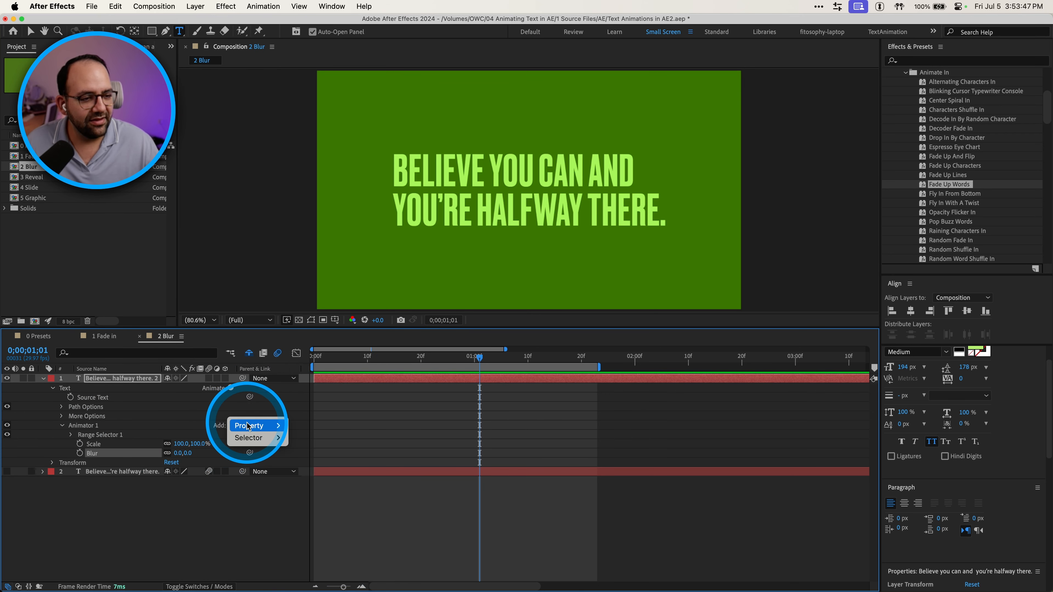
pyautogui.click(292, 422)
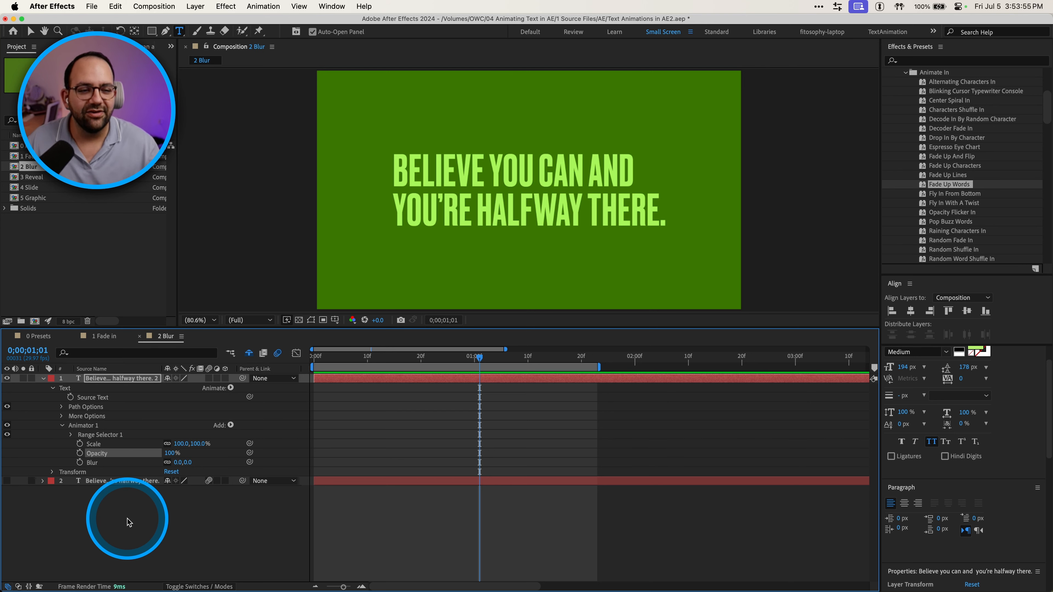
# Try reducing the animator's Scale to 67% to check how the characters shrink, and restore it to 100%
pyautogui.click(399, 183)
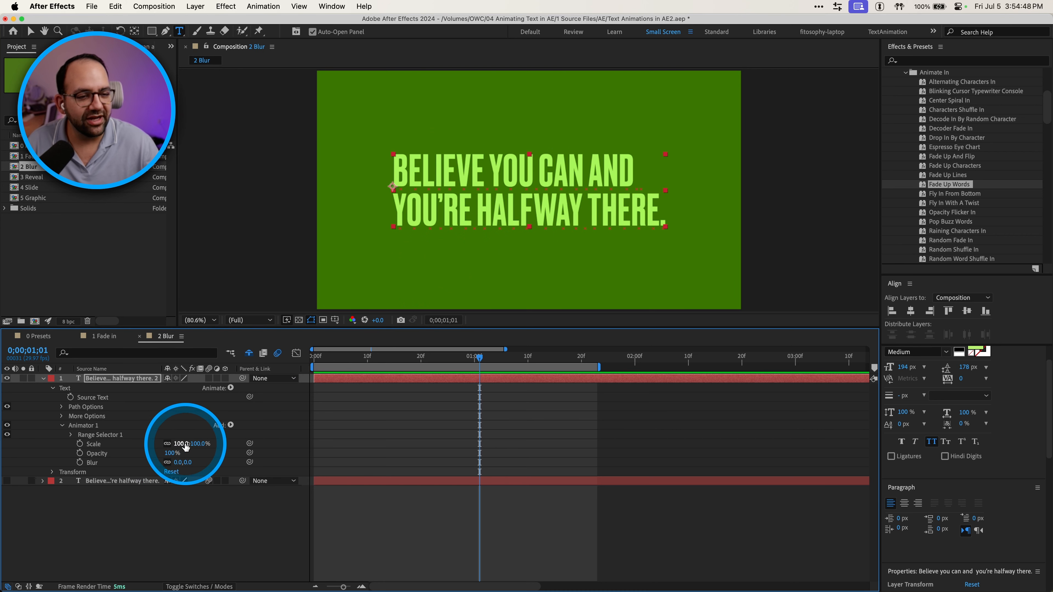
pyautogui.moveTo(186, 444); pyautogui.dragTo(166, 443)
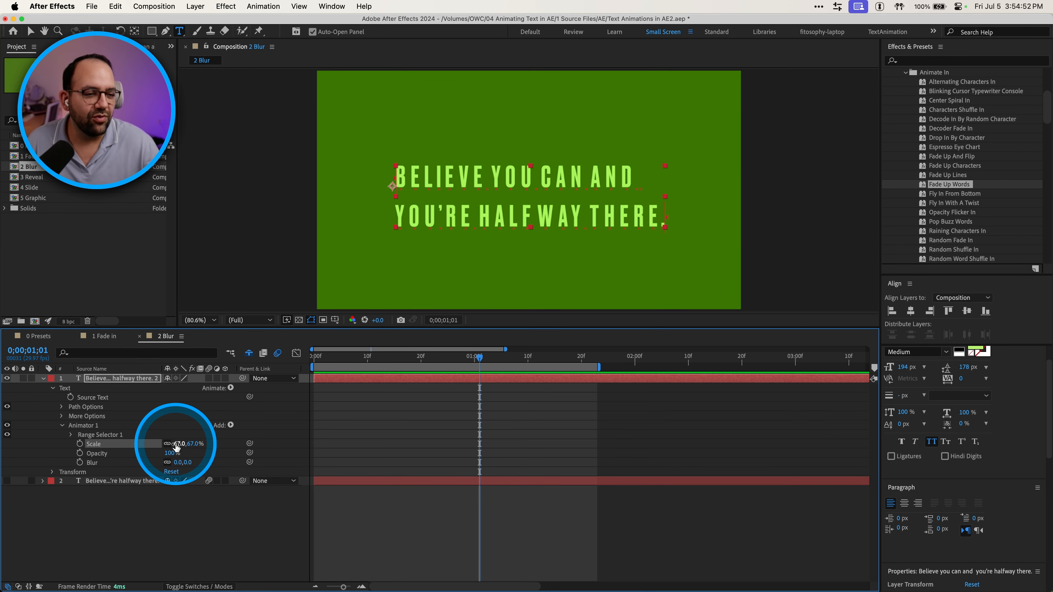
pyautogui.click(176, 445)
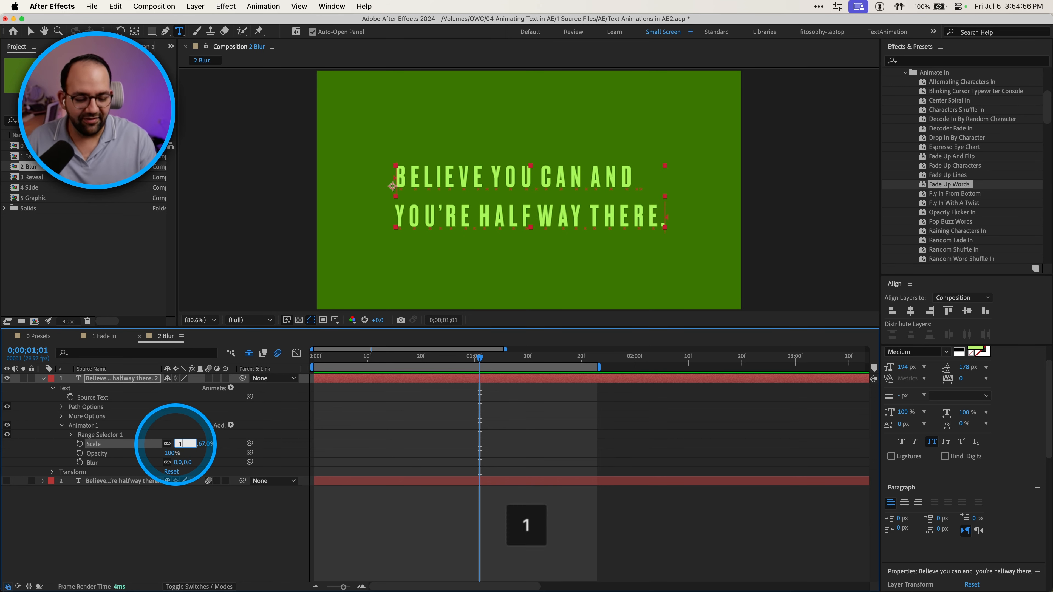
pyautogui.press('Return')
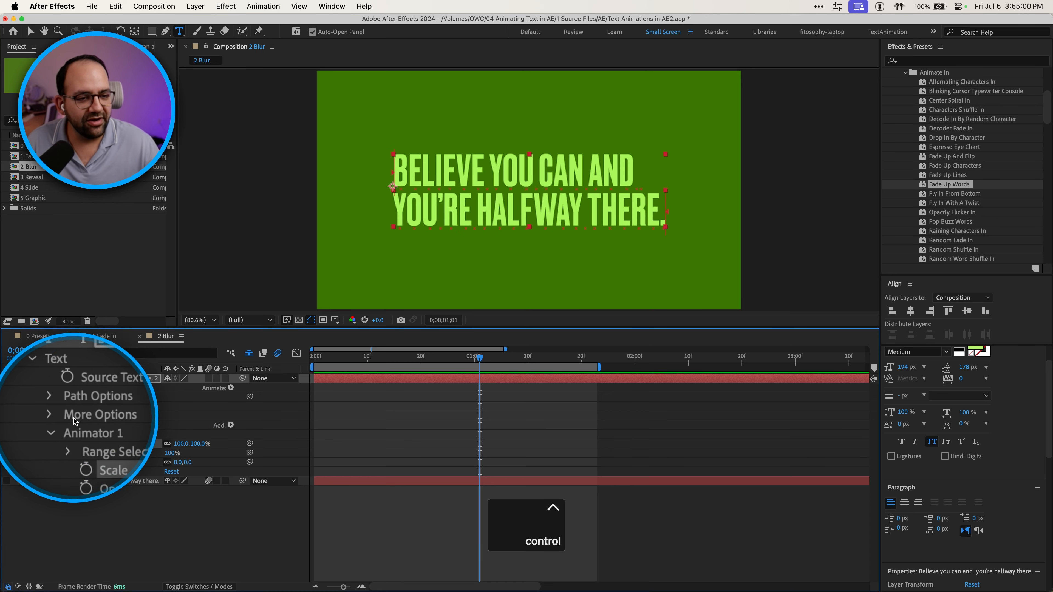
# Set the text's Anchor Point Grouping to Word and its vertical Grouping Alignment to -43% so the anchors sit mid-letter
pyautogui.click(62, 417)
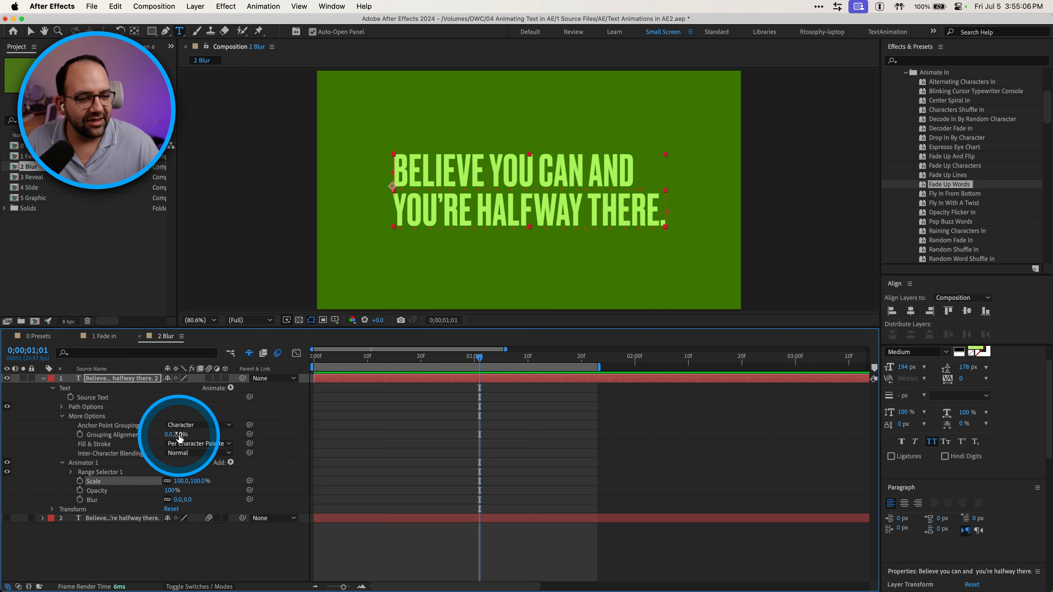
pyautogui.moveTo(179, 437); pyautogui.dragTo(164, 435)
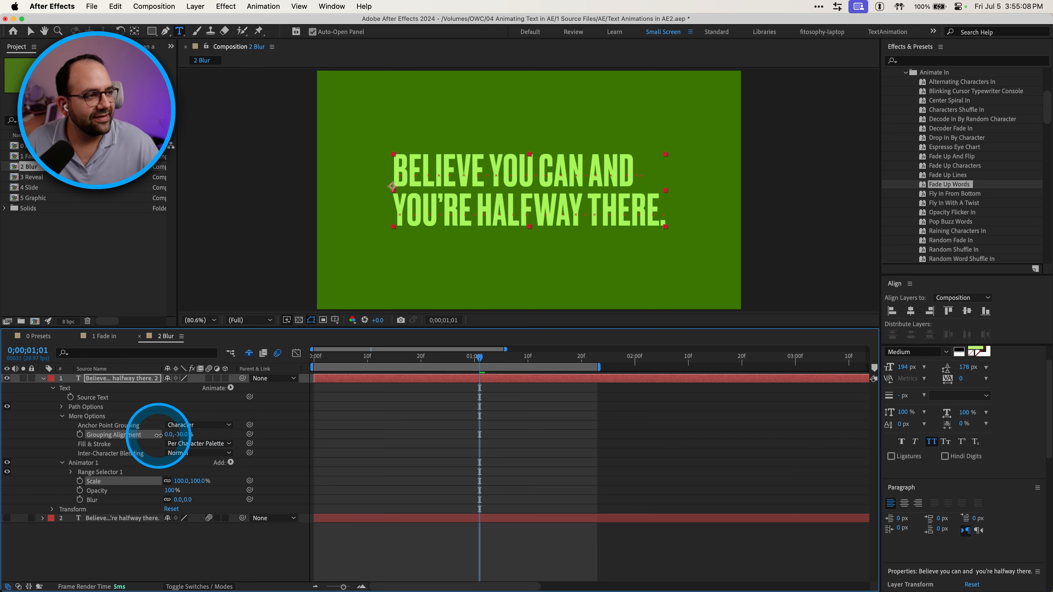
pyautogui.click(202, 320)
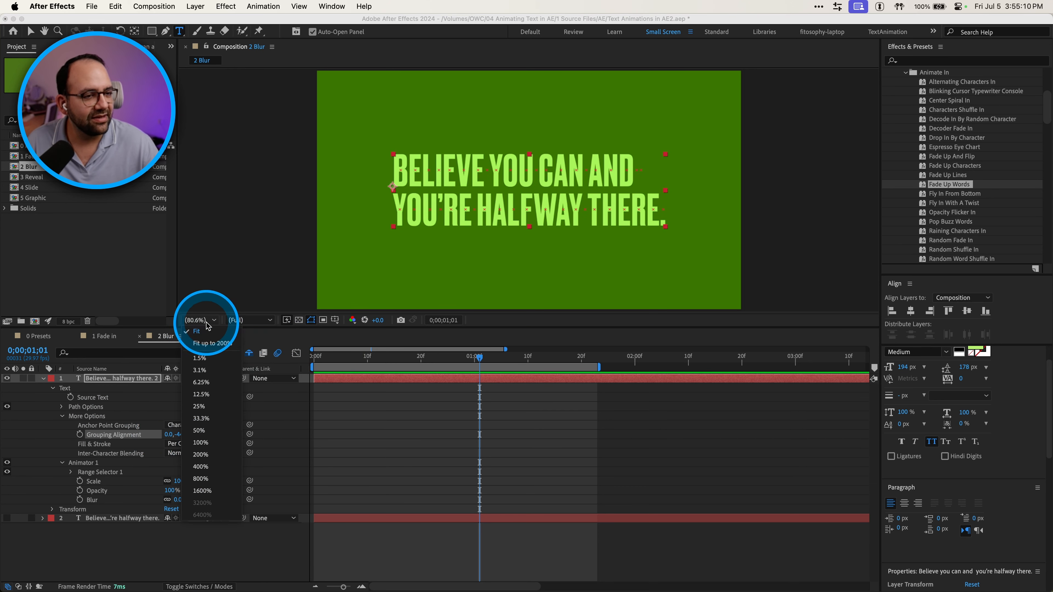
pyautogui.click(201, 454)
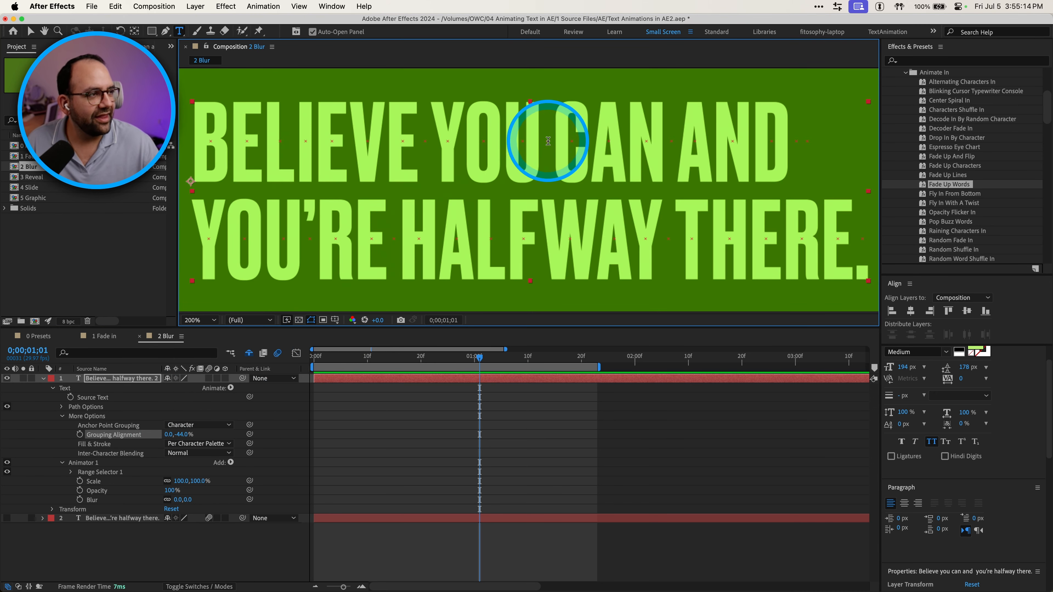
pyautogui.moveTo(182, 435)
pyautogui.mouseDown()
pyautogui.moveTo(192, 434)
pyautogui.moveTo(183, 435)
pyautogui.mouseUp()
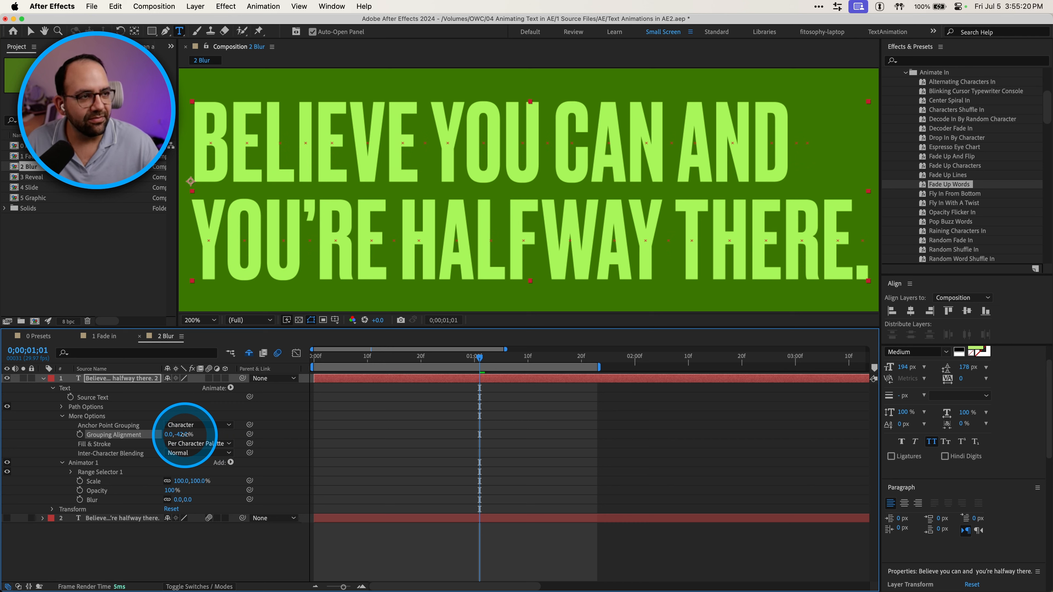
pyautogui.moveTo(183, 434); pyautogui.dragTo(188, 442)
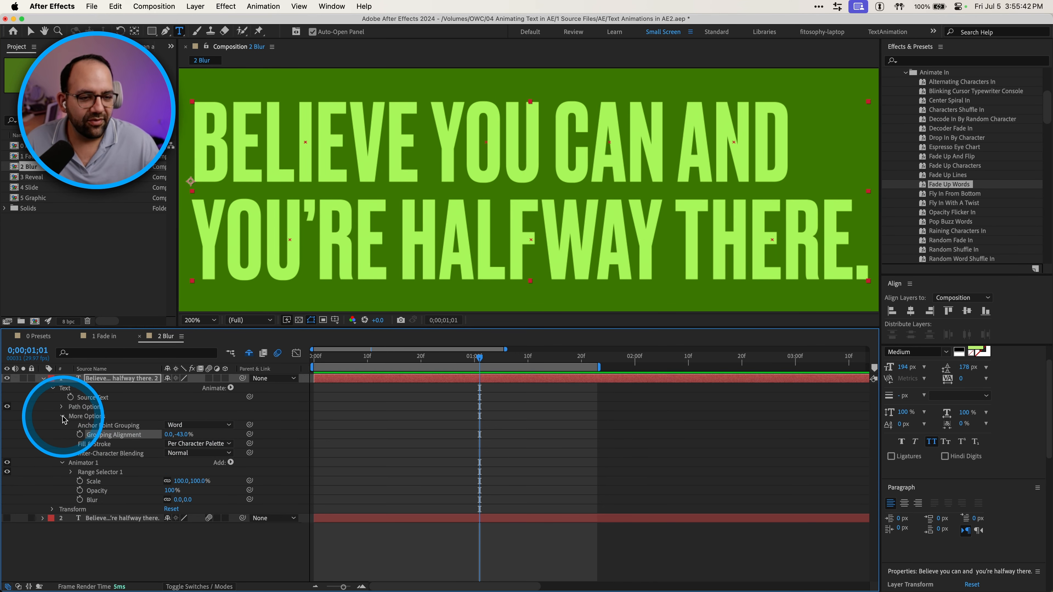
pyautogui.click(63, 416)
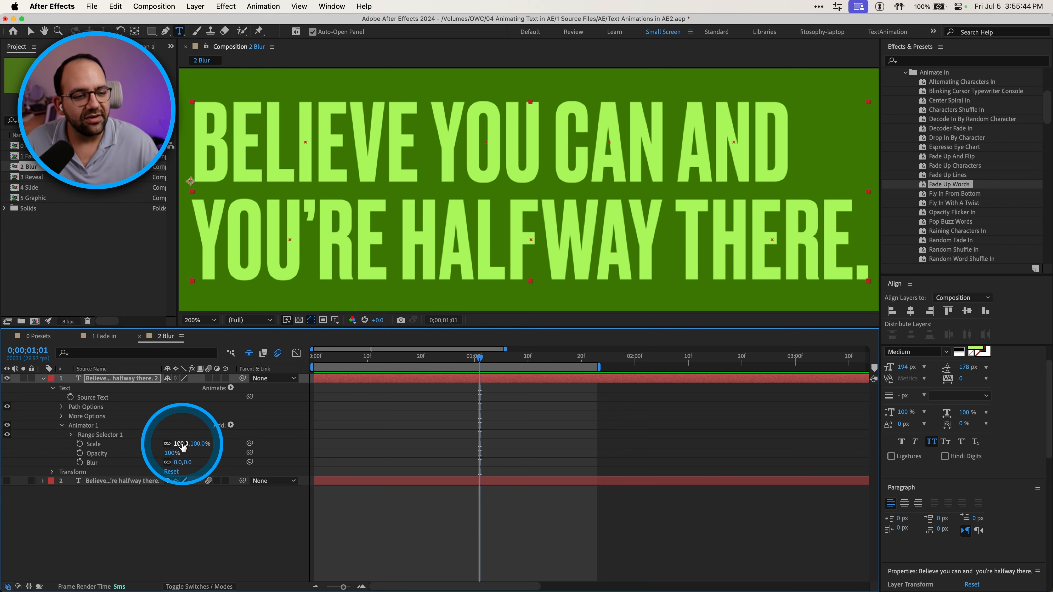
# Test word-based scaling by lowering the animator's Scale to 73%, and undo the change
pyautogui.click(200, 320)
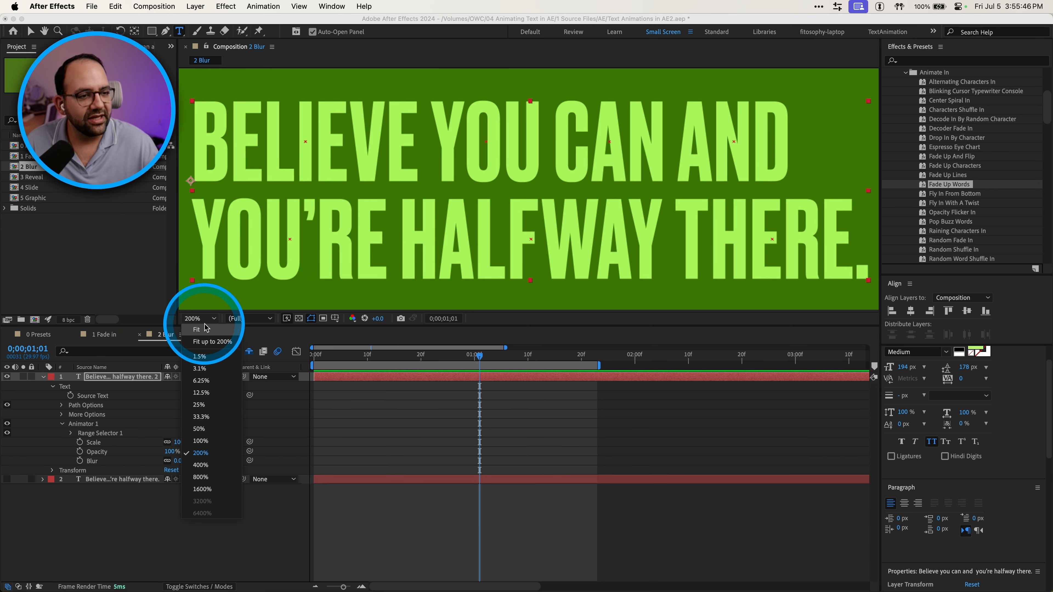
pyautogui.click(206, 329)
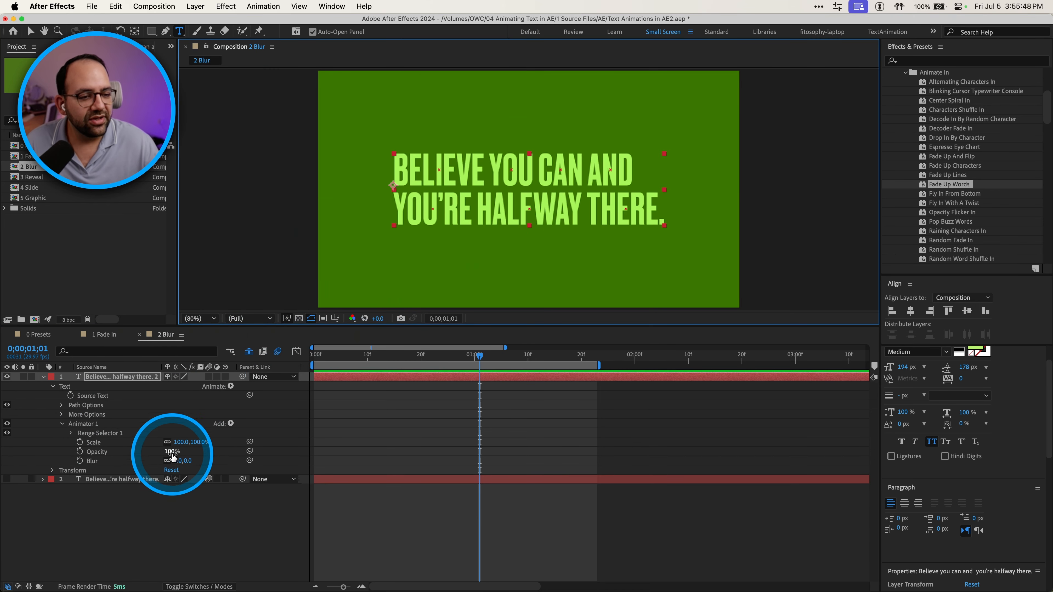
pyautogui.moveTo(184, 441)
pyautogui.mouseDown()
pyautogui.moveTo(168, 446)
pyautogui.moveTo(182, 453)
pyautogui.mouseUp()
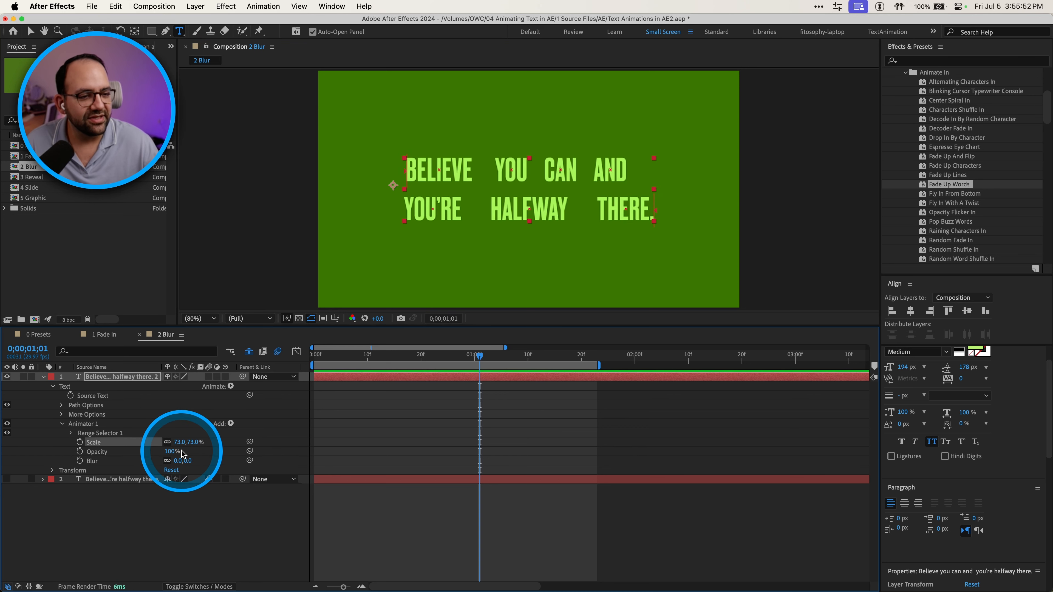
pyautogui.press('cmd+z')
# Rename Animator 1 to ON
pyautogui.click(92, 425)
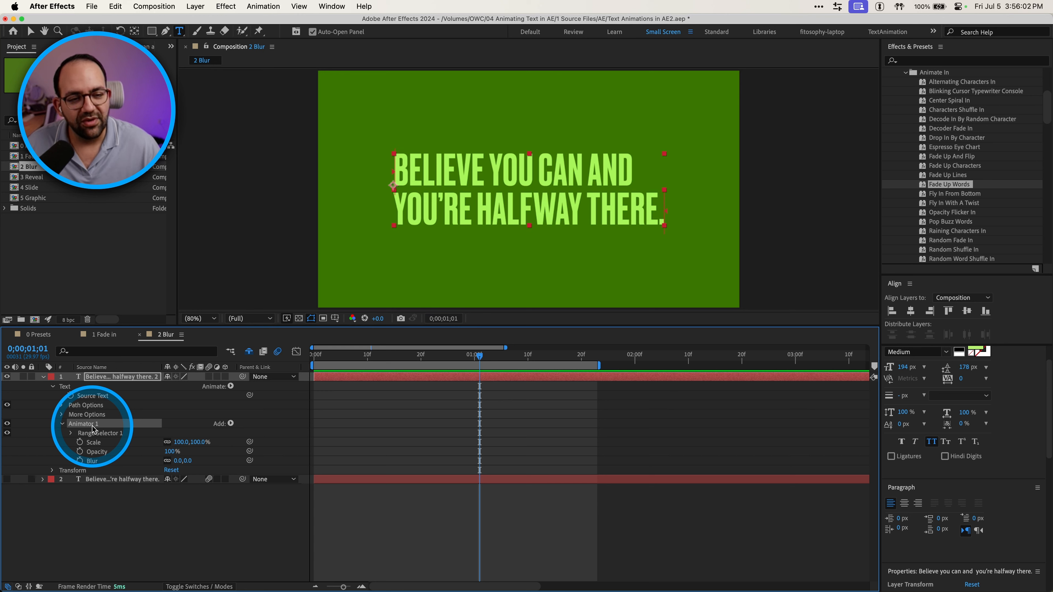
pyautogui.press('Return')
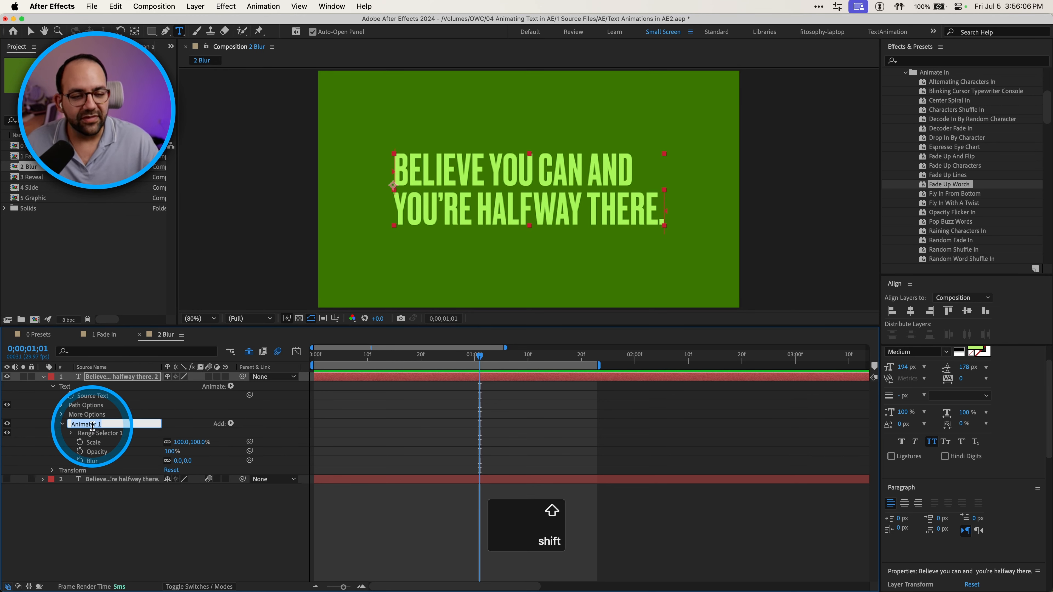
pyautogui.write('ON')
pyautogui.press('Return')
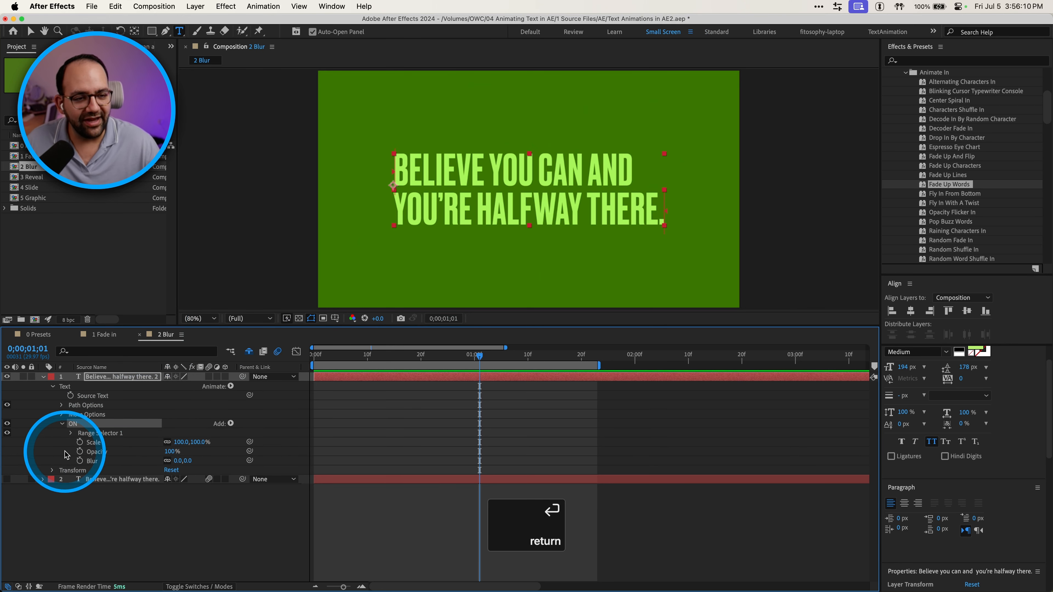
# Duplicate the ON animator and rename the copy OFF
pyautogui.press('super+d')
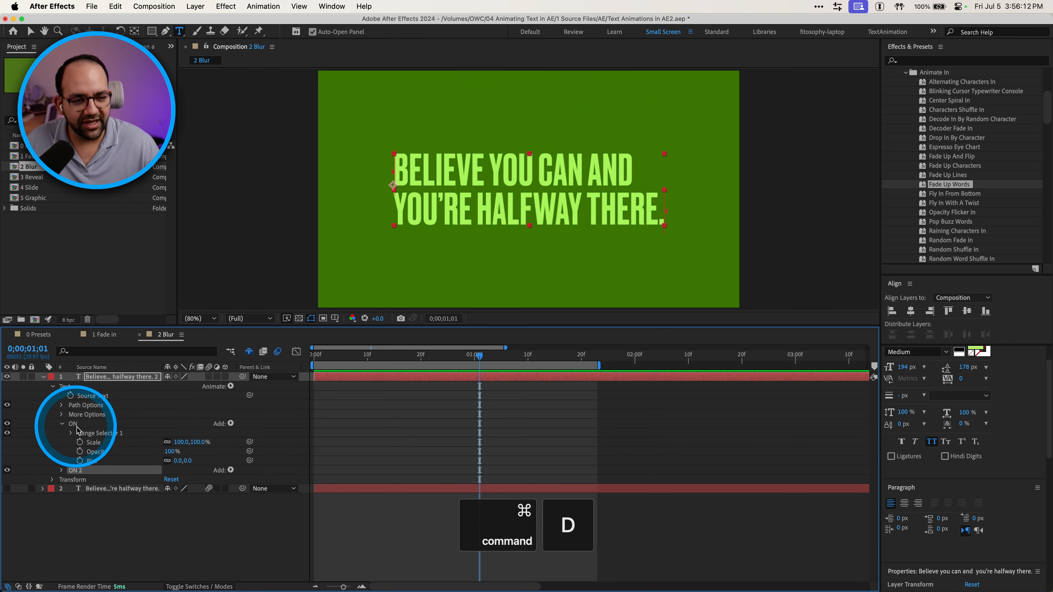
pyautogui.press('Return')
pyautogui.write('OFF')
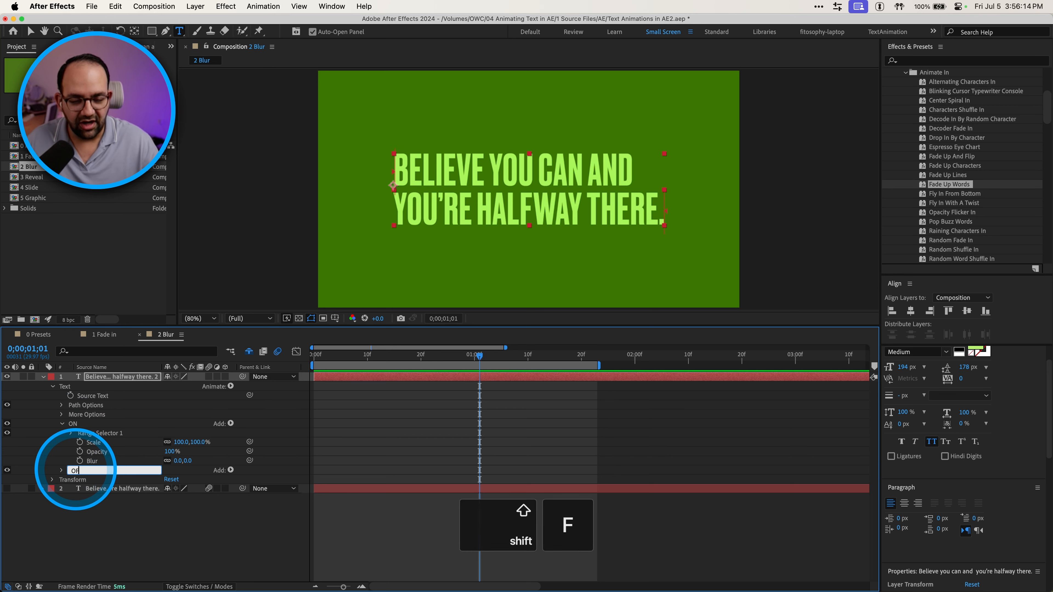
pyautogui.press('Return')
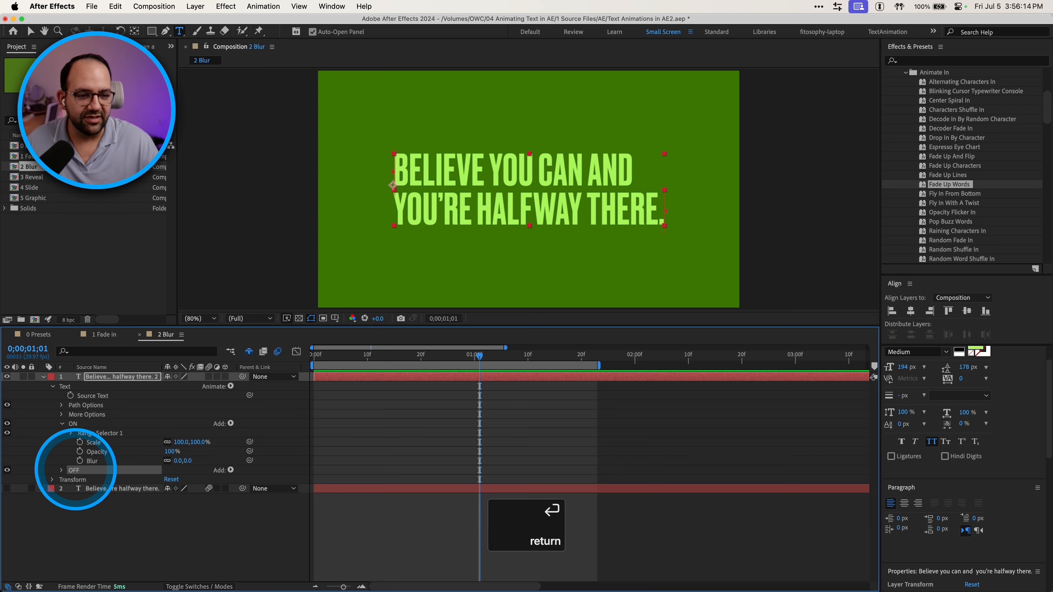
# Set the OFF animator's Blur to 52, Scale to 0% and Opacity to 0%
pyautogui.click(61, 470)
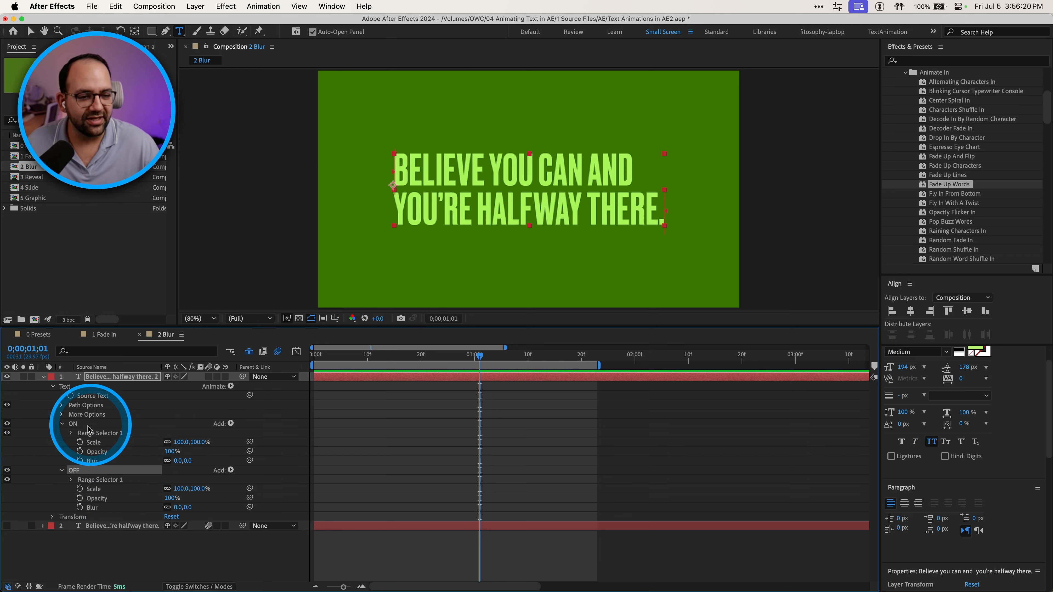
pyautogui.click(72, 423)
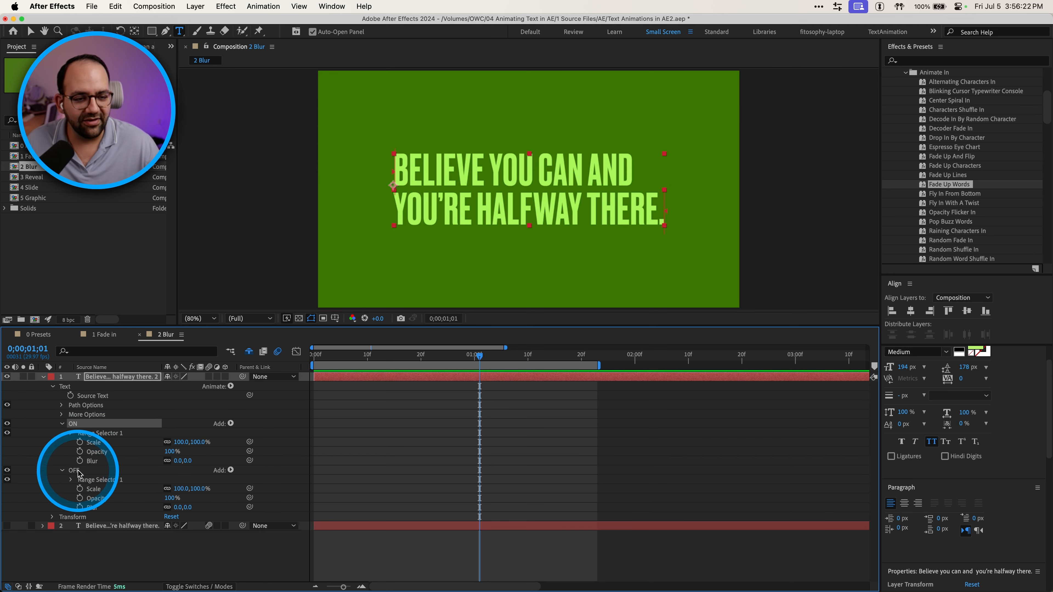
pyautogui.click(99, 471)
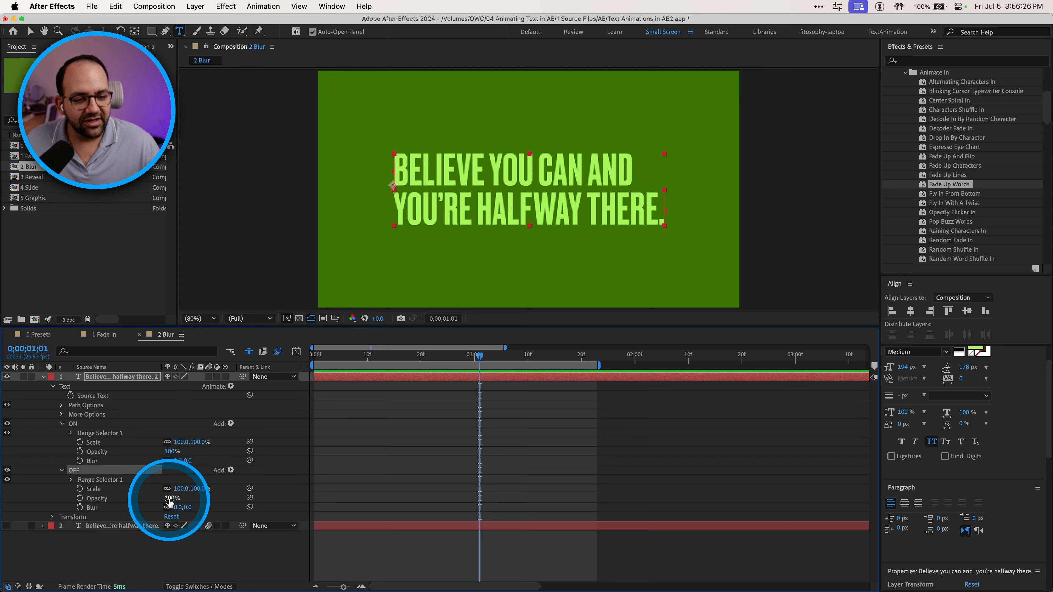
pyautogui.moveTo(178, 508); pyautogui.dragTo(203, 505)
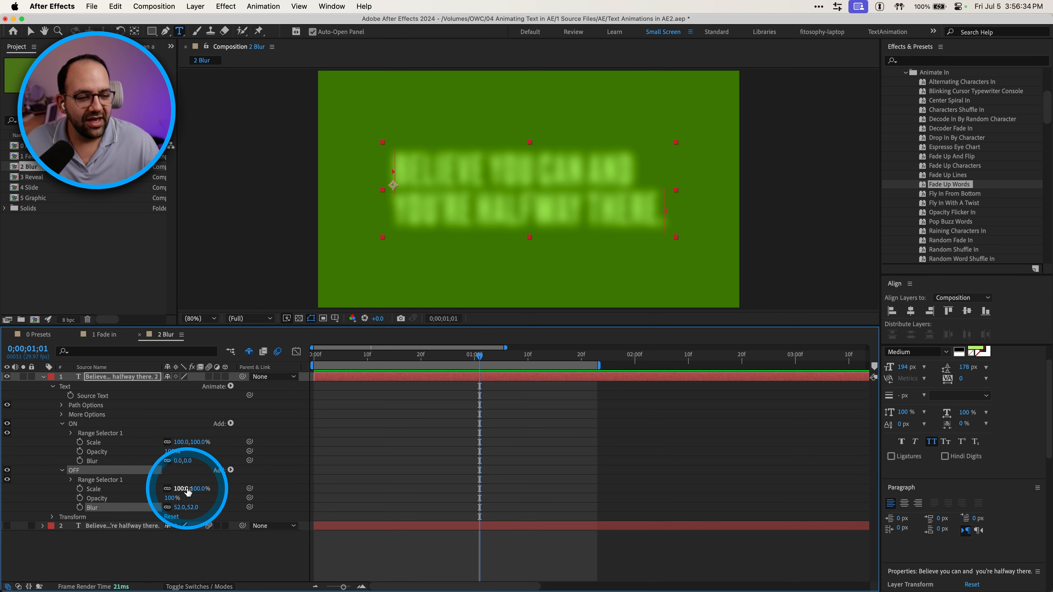
pyautogui.click(184, 488)
pyautogui.press('Return')
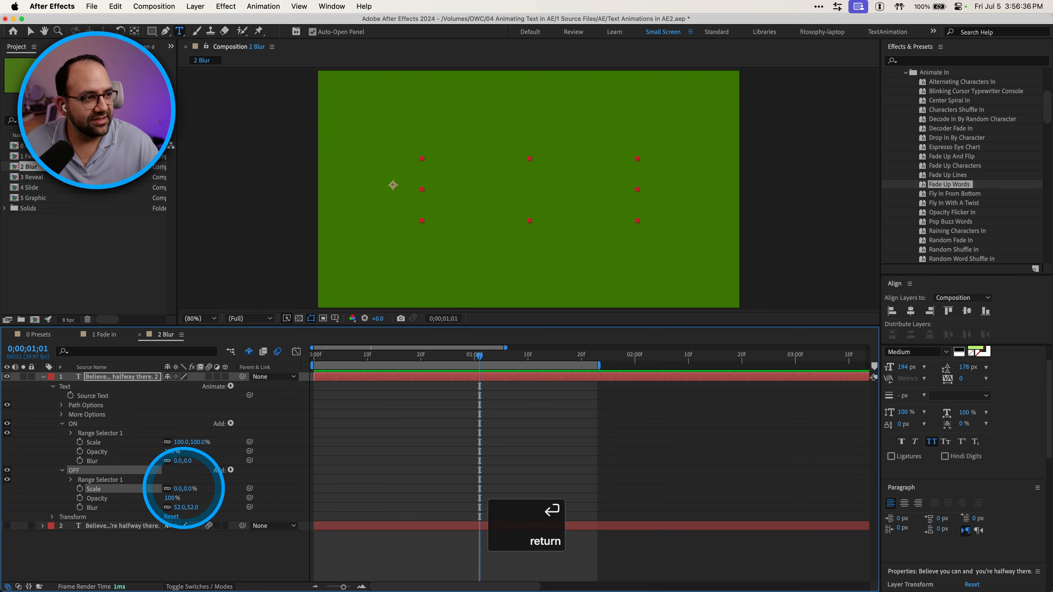
pyautogui.write('0')
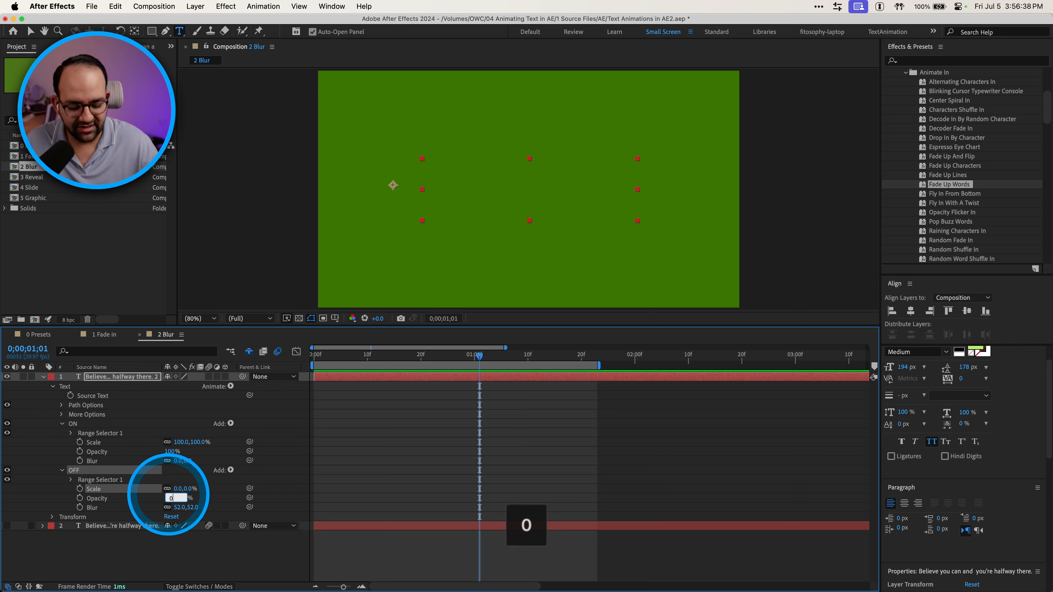
pyautogui.press('Return')
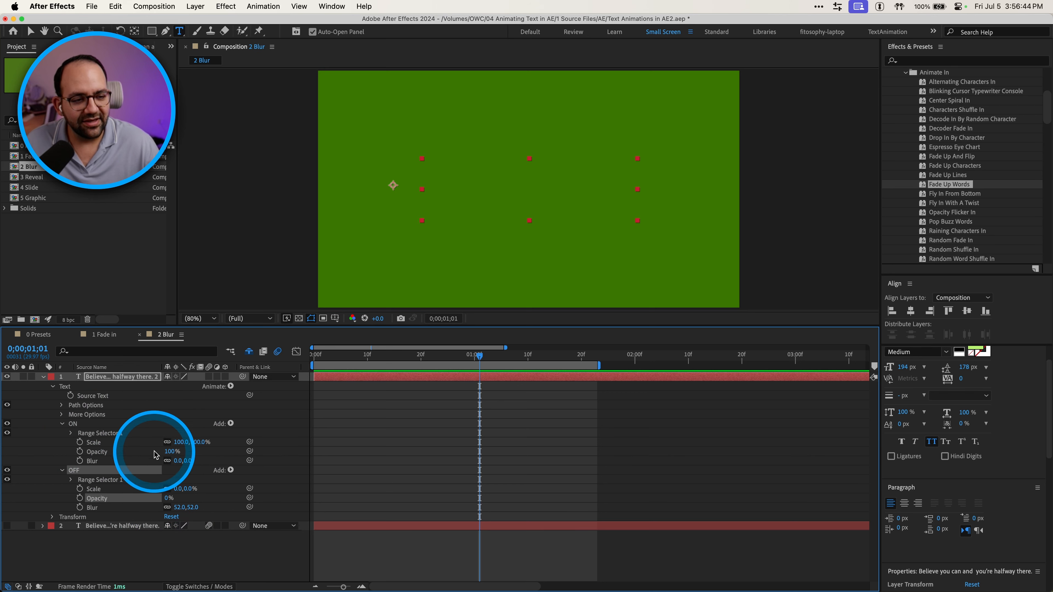
# Set the OFF animator's Range Selector 1 to be based on Words in its advanced options
pyautogui.click(71, 480)
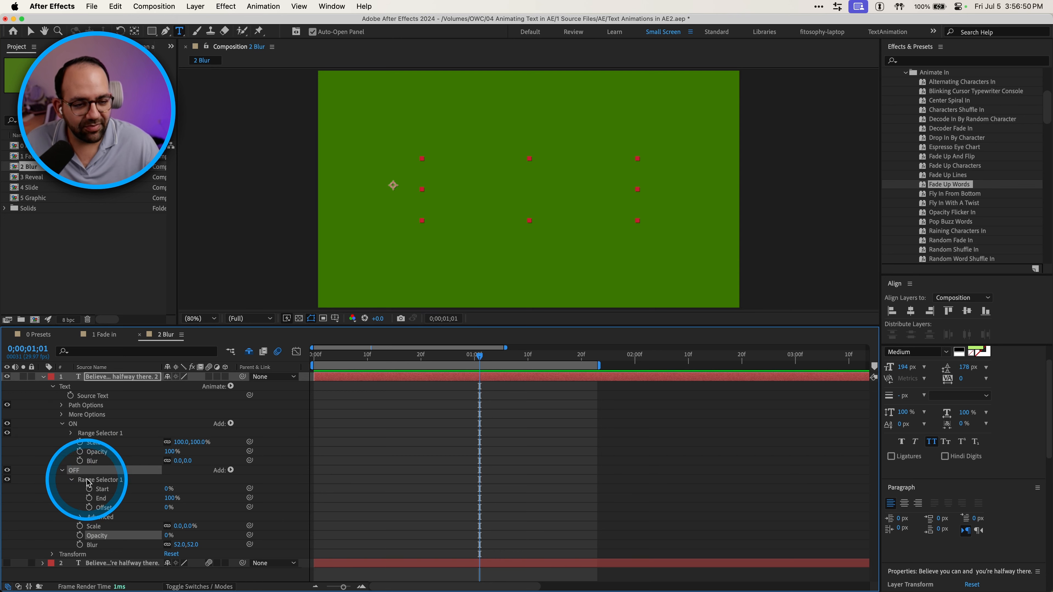
pyautogui.press('ctrl')
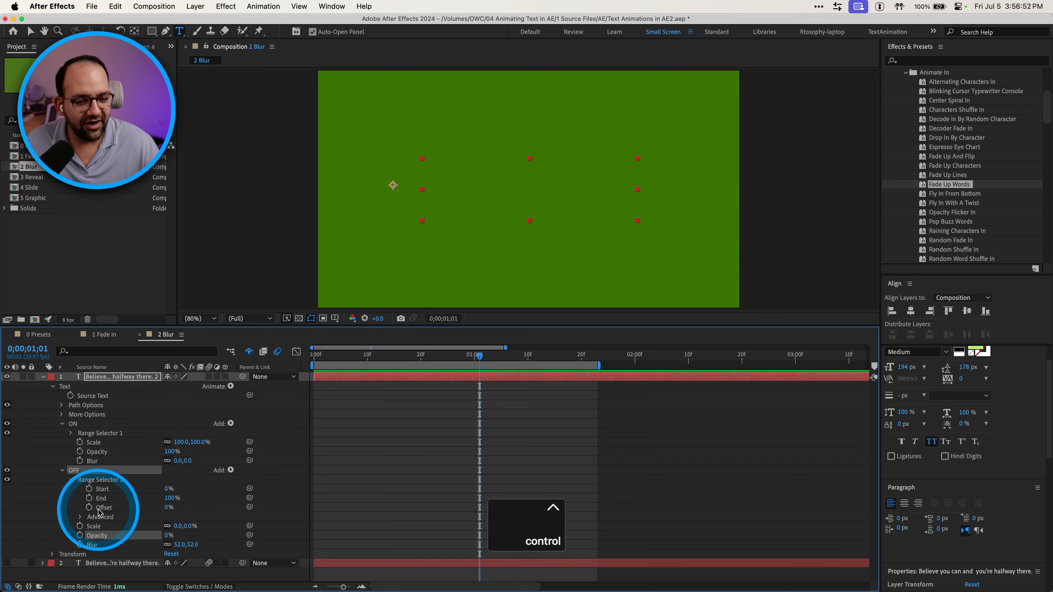
pyautogui.click(81, 518)
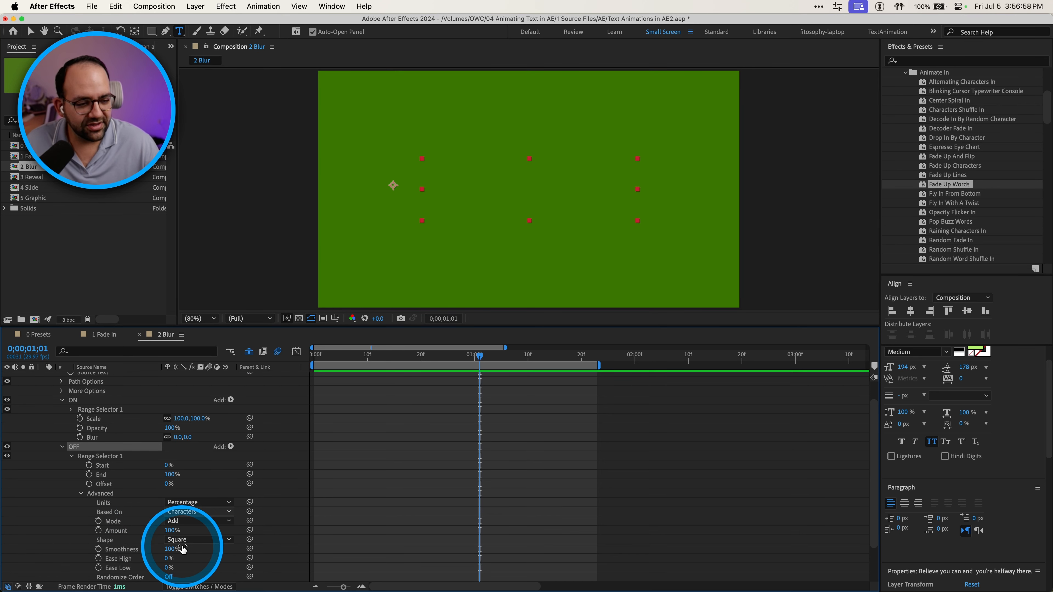
pyautogui.scroll(-1, 149, 469)
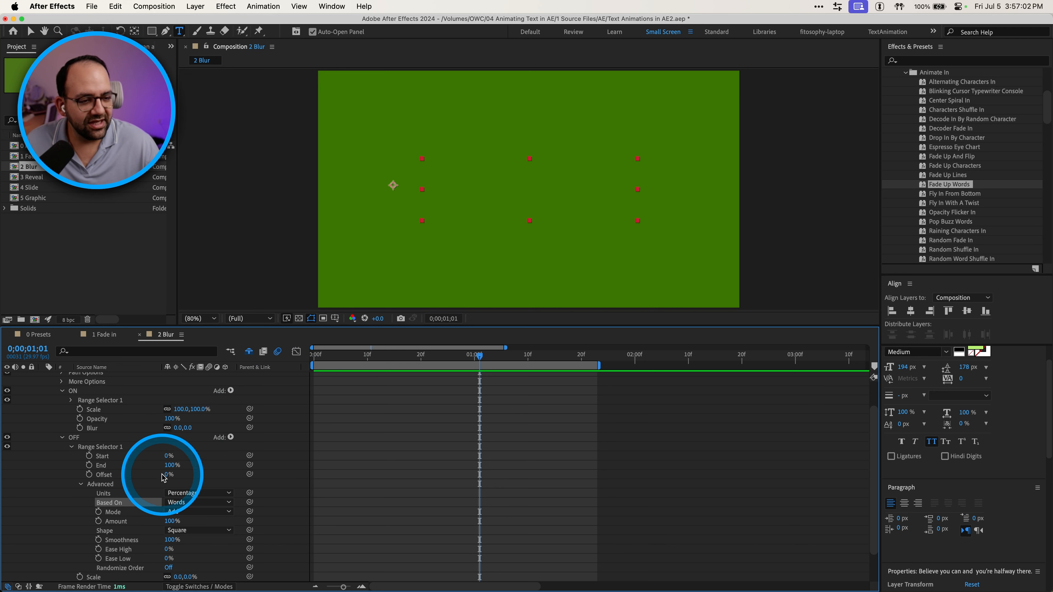
# Keyframe the OFF animator's Range Selector 1 Offset from 0% at 0;00;00;00 to 100% at 0;00;01;00 and preview the animation
pyautogui.moveTo(167, 477); pyautogui.dragTo(188, 475)
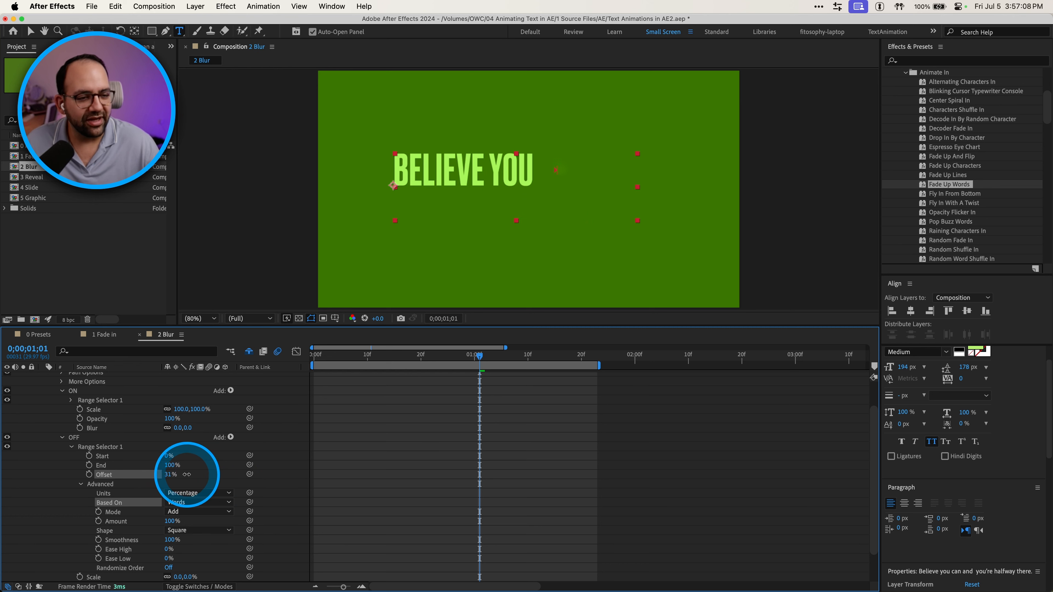
pyautogui.press('BackSpace')
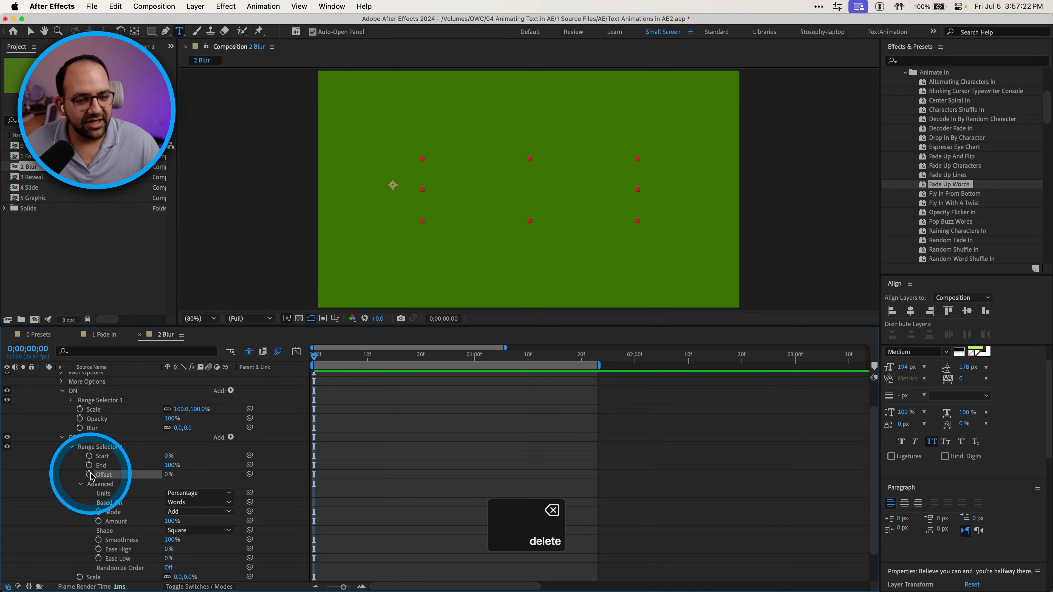
pyautogui.click(90, 475)
pyautogui.moveTo(410, 355); pyautogui.dragTo(474, 355)
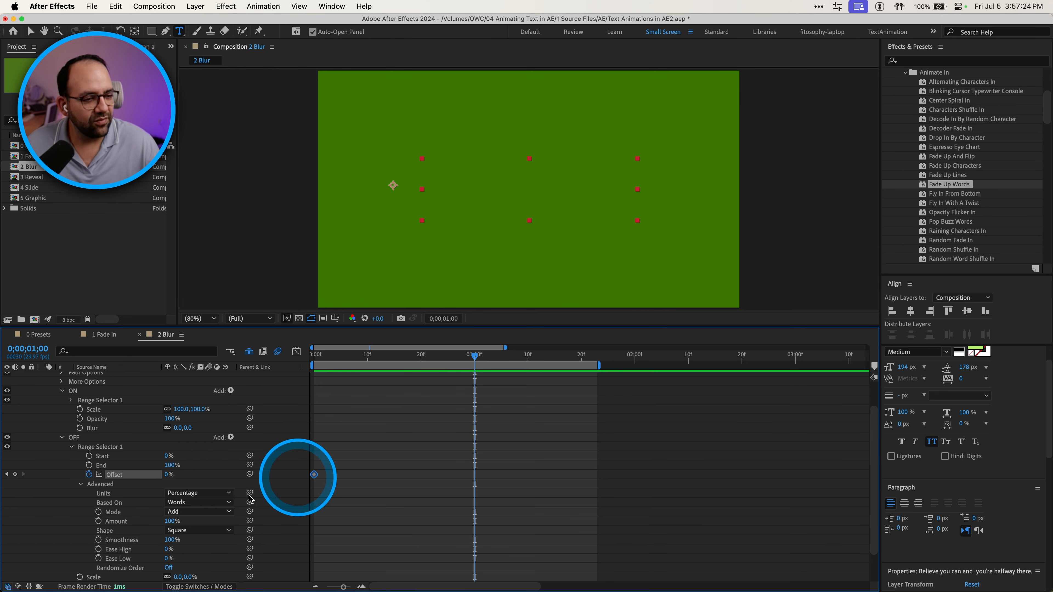
pyautogui.click(168, 474)
pyautogui.write('100')
pyautogui.press('Return')
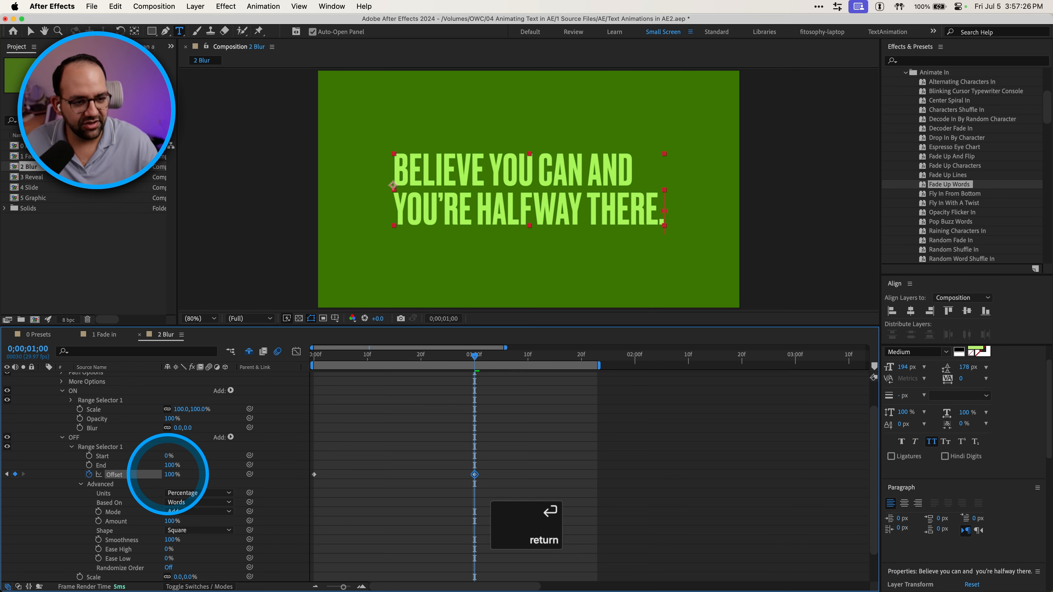
pyautogui.press('space')
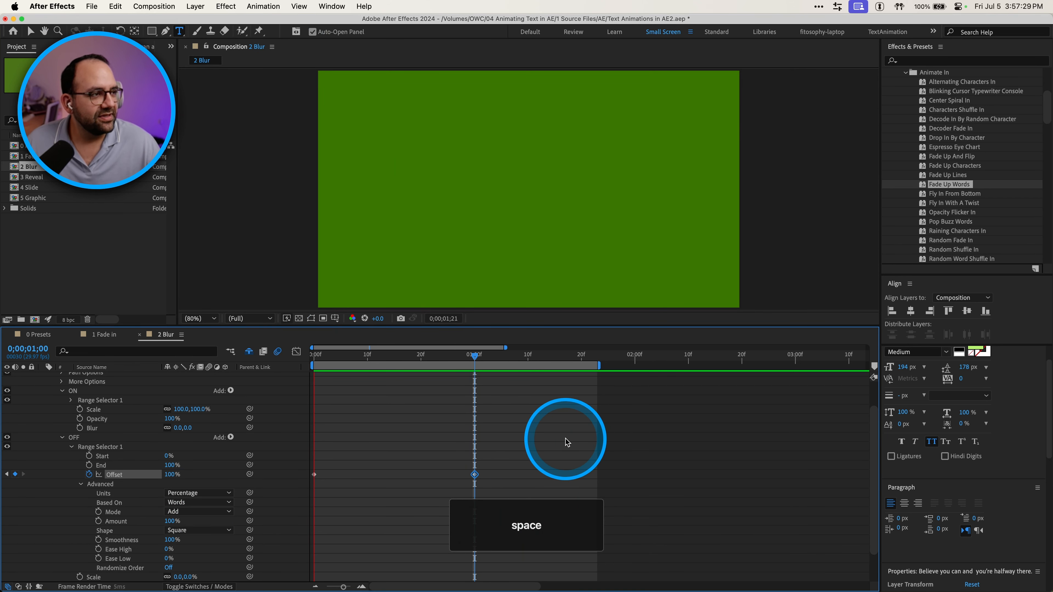
pyautogui.press('space')
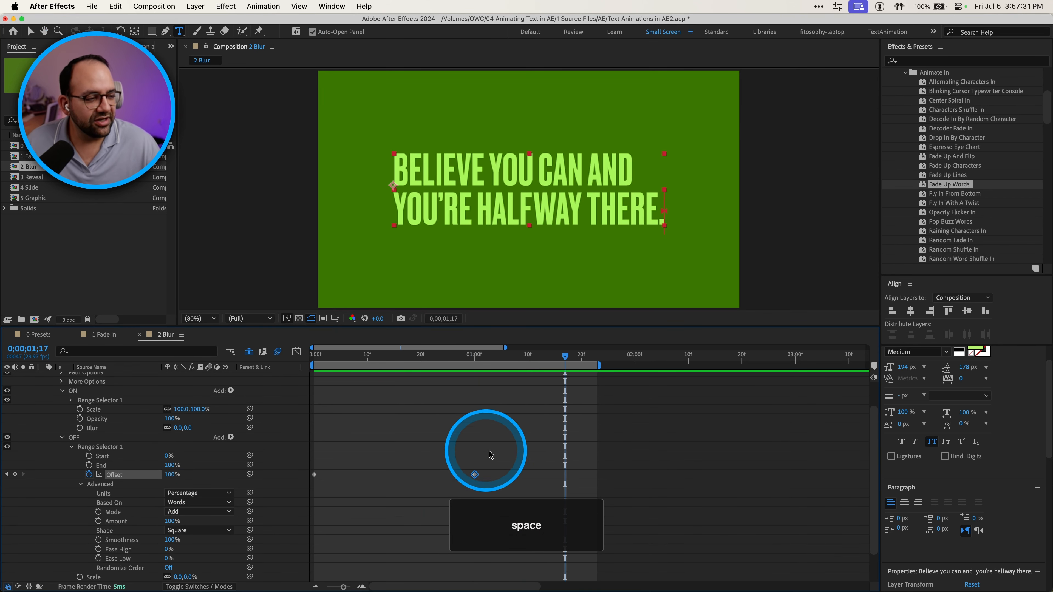
# Apply Easy Ease to both Offset keyframes and set the OFF range selector's Shape to Ramp Up
pyautogui.moveTo(489, 454); pyautogui.dragTo(304, 490)
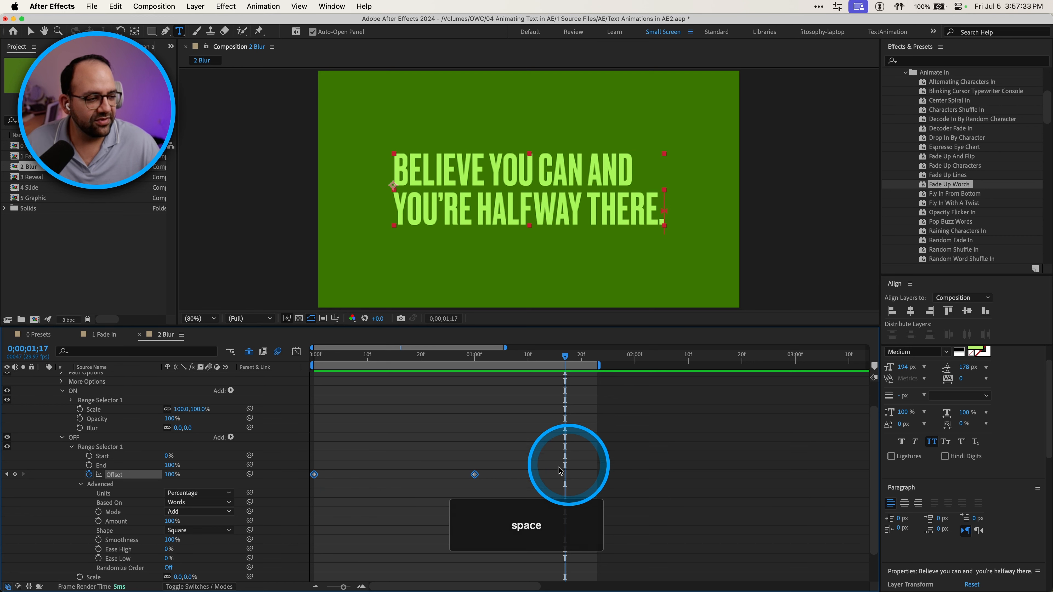
pyautogui.click(485, 476)
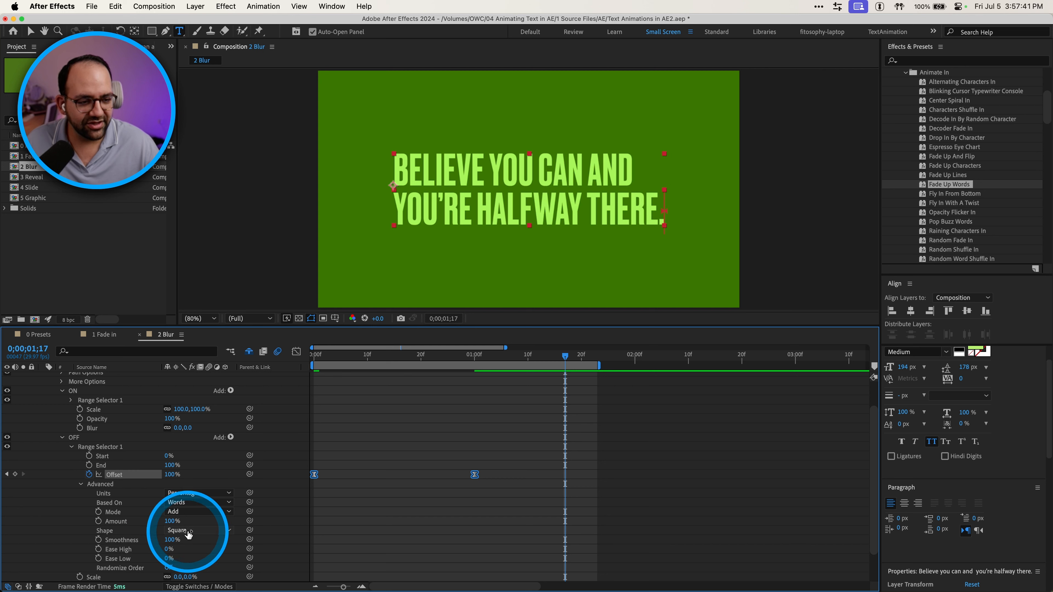
pyautogui.click(195, 530)
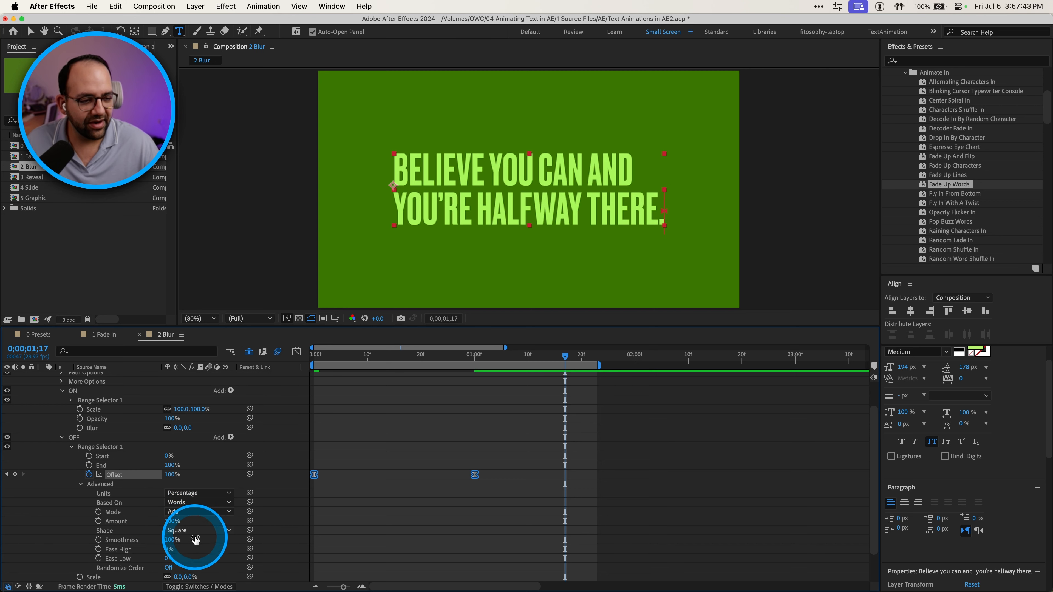
pyautogui.click(197, 539)
# Set the first Offset keyframe at 0;00;00;00 to -100% and preview the word-by-word blur
pyautogui.press('space')
pyautogui.moveTo(165, 474); pyautogui.dragTo(82, 481)
pyautogui.press('space')
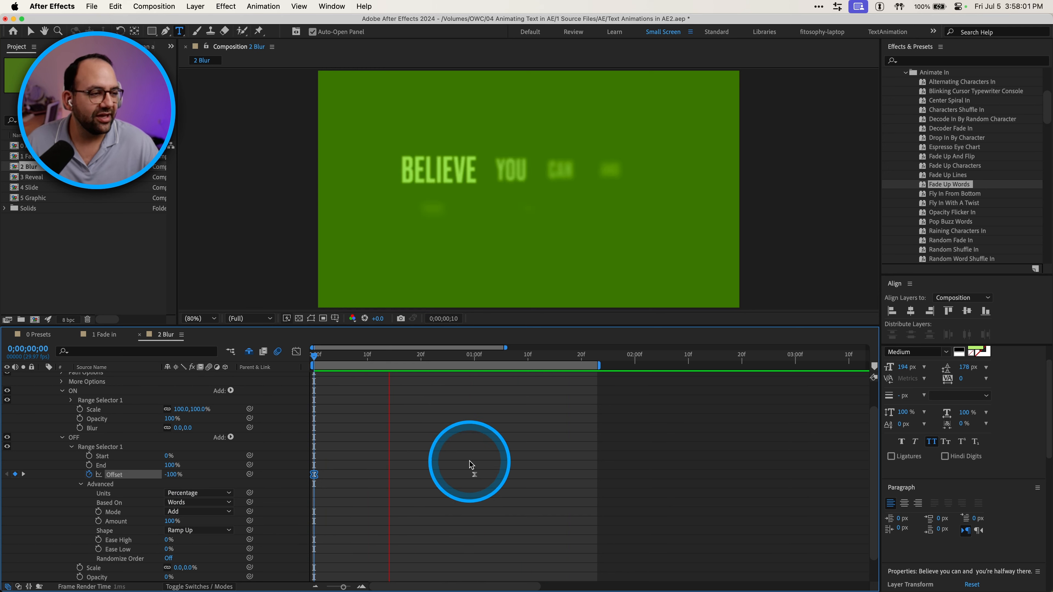
# Extend the last Offset keyframe to 0;00;01;13 and lengthen its incoming ease in the graph editor
pyautogui.moveTo(474, 475); pyautogui.dragTo(286, 481)
pyautogui.press('space')
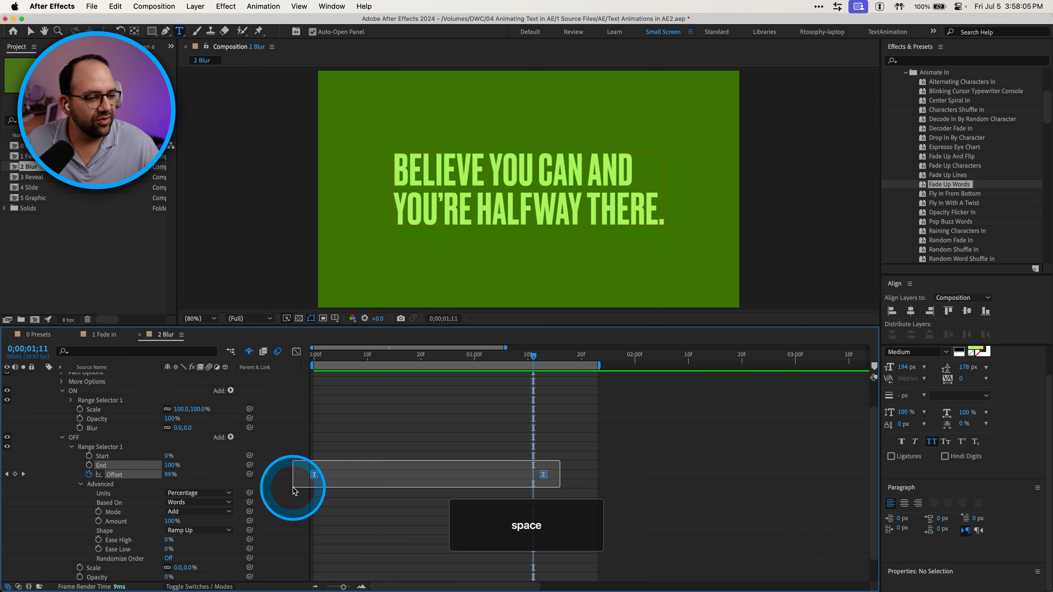
pyautogui.click(296, 352)
pyautogui.moveTo(564, 405); pyautogui.dragTo(394, 386)
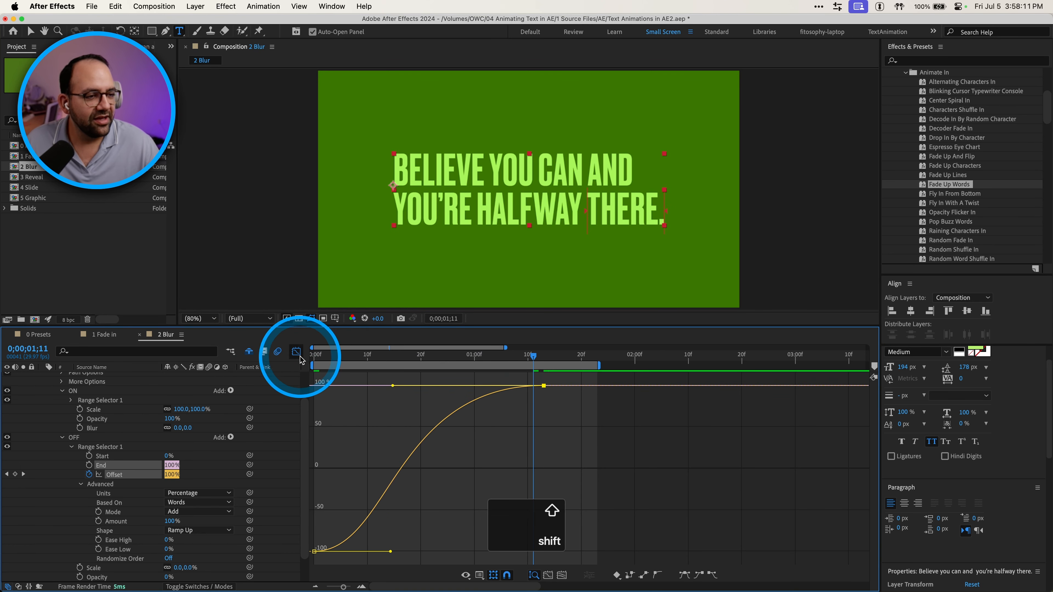
pyautogui.click(296, 352)
pyautogui.press('space')
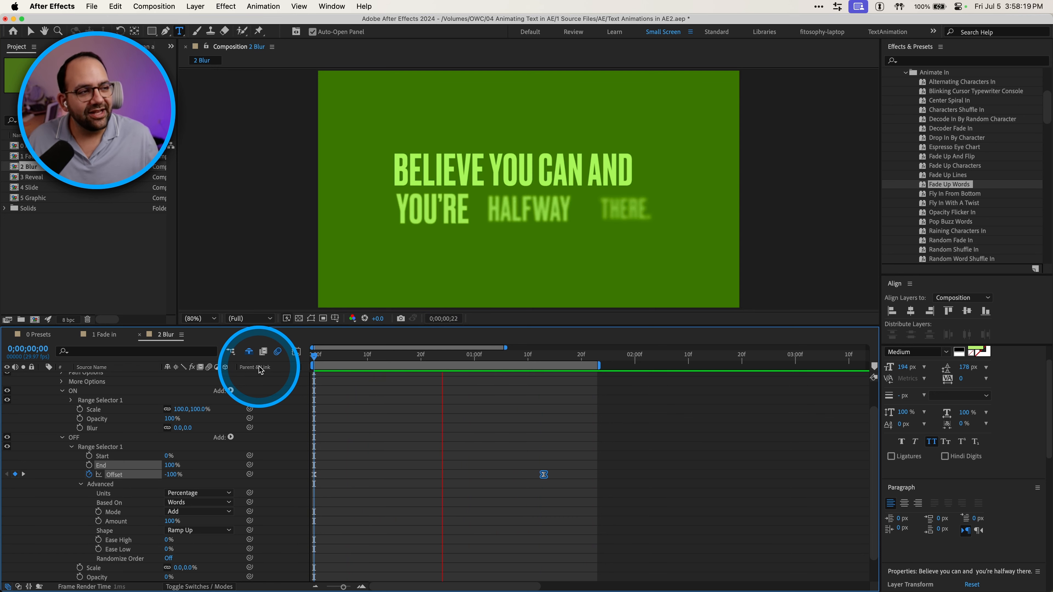
pyautogui.press('space')
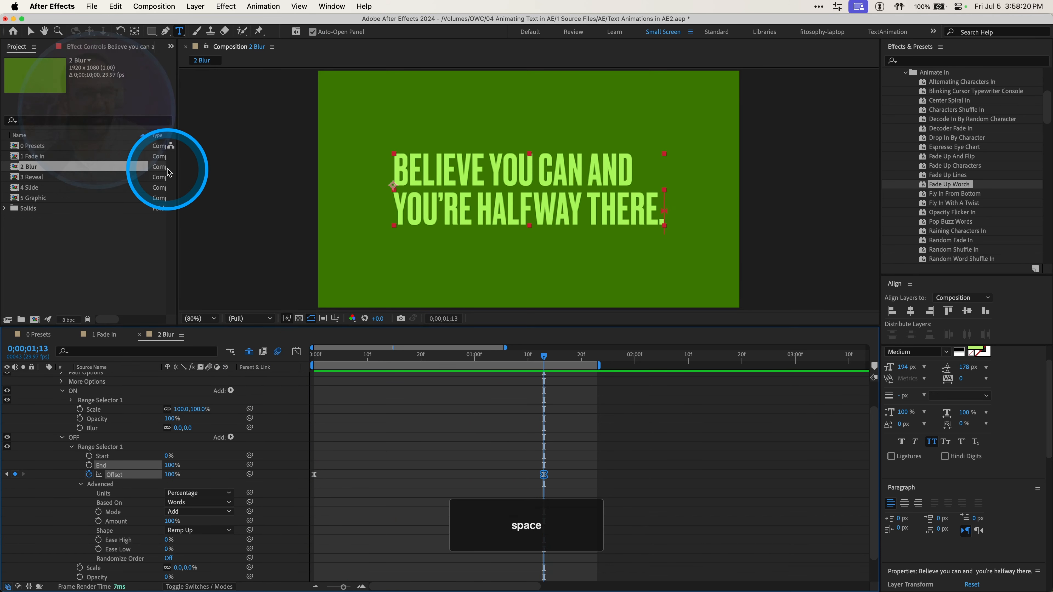
# Open the 3 Reveal composition and preview its existing text animation
pyautogui.doubleClick(30, 177)
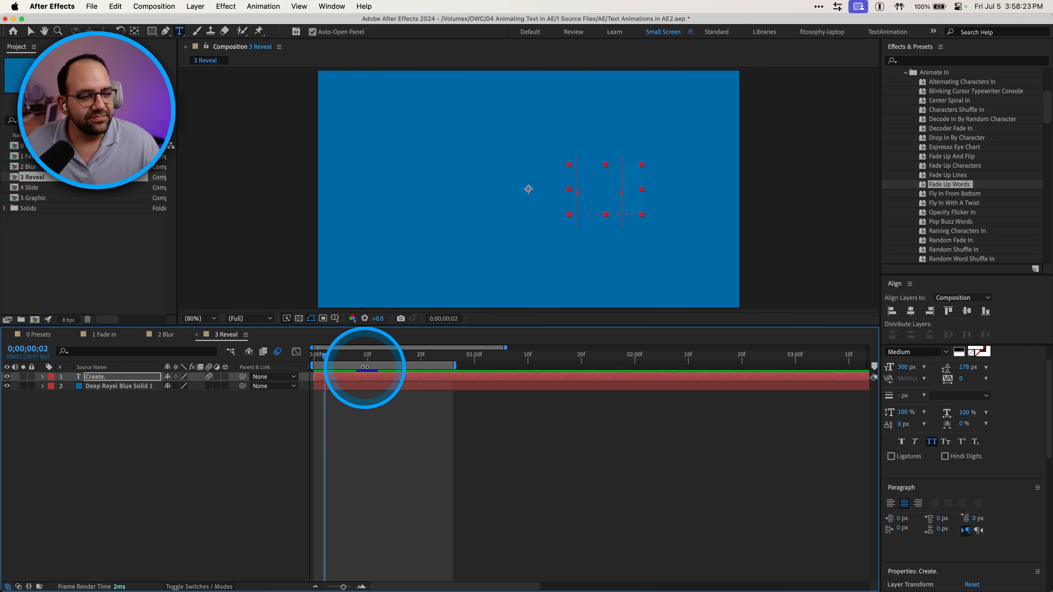
pyautogui.press('space')
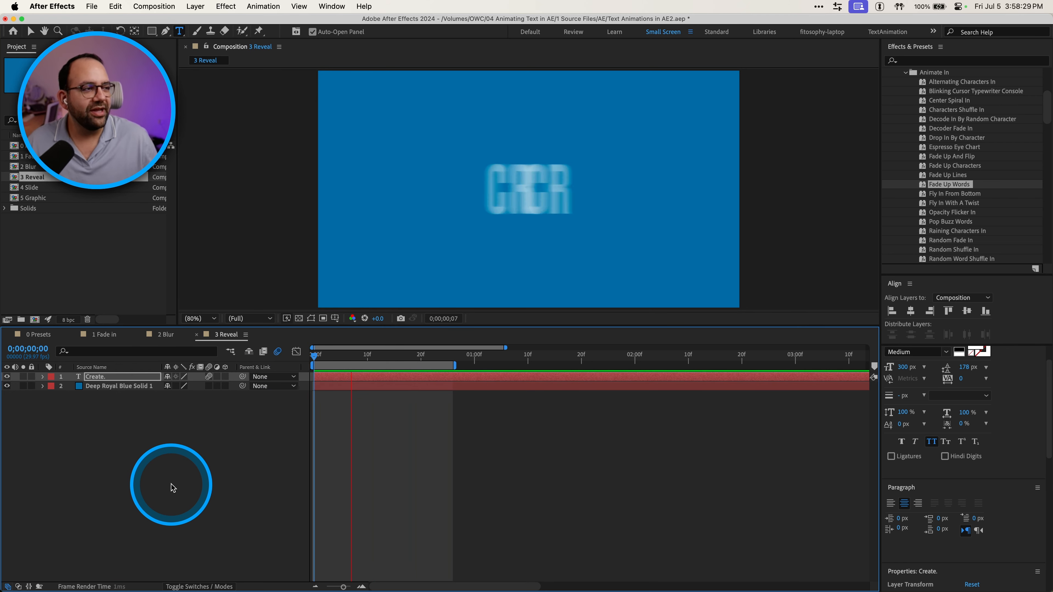
pyautogui.press('space')
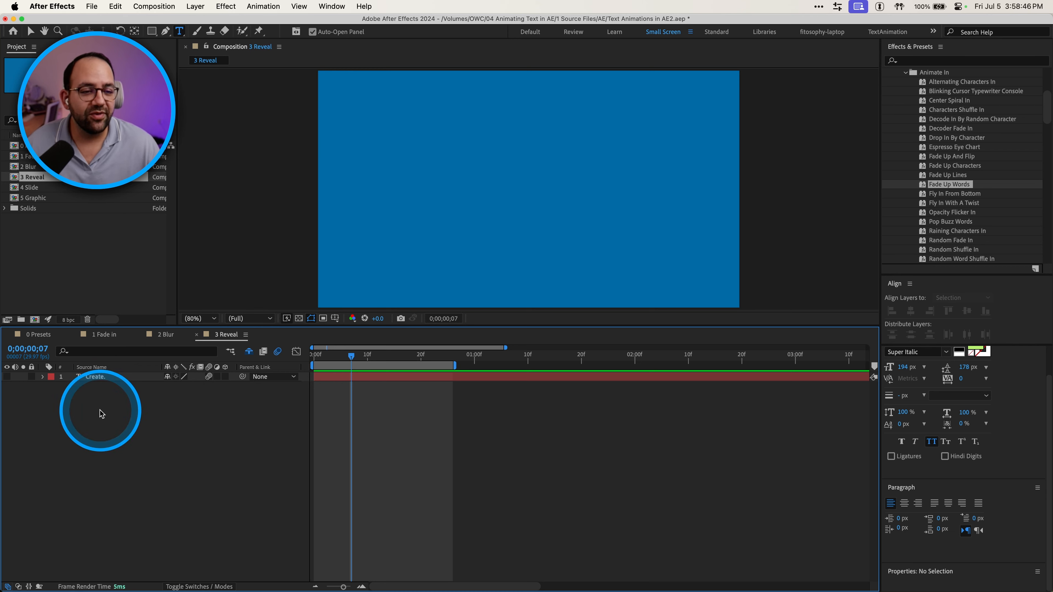
# Create a new text layer reading "Create." and center it vertically in the composition
pyautogui.rightClick(101, 413)
pyautogui.moveTo(224, 351)
pyautogui.click(257, 369)
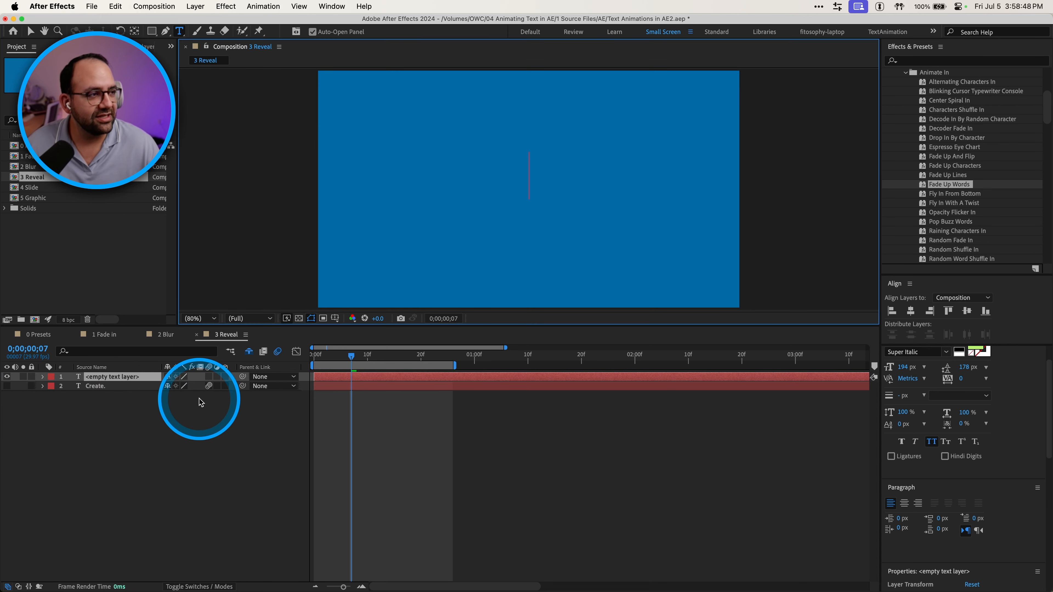
pyautogui.write('Create.')
pyautogui.click(105, 377)
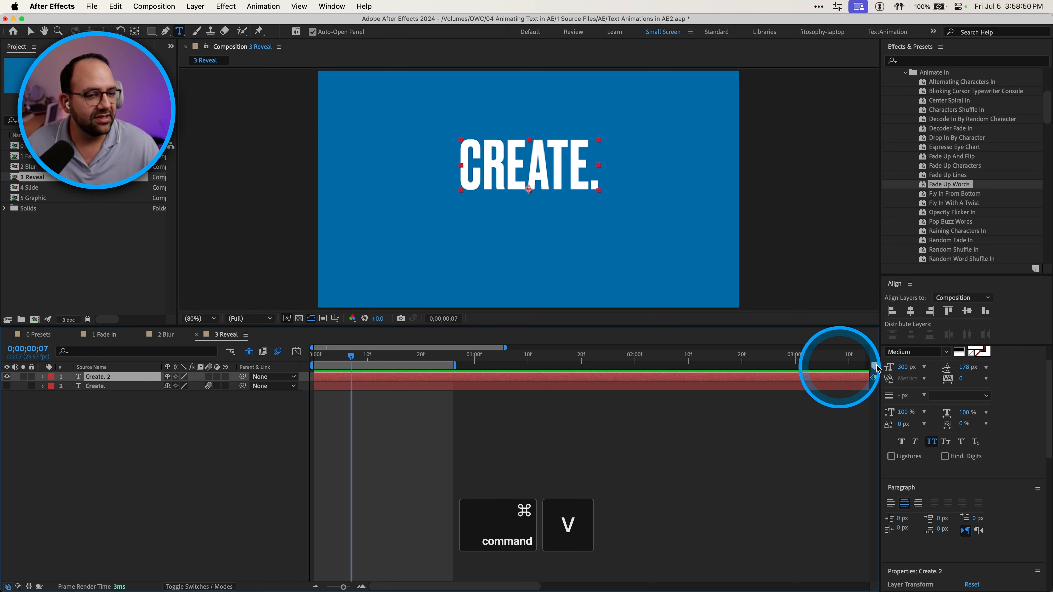
pyautogui.click(966, 311)
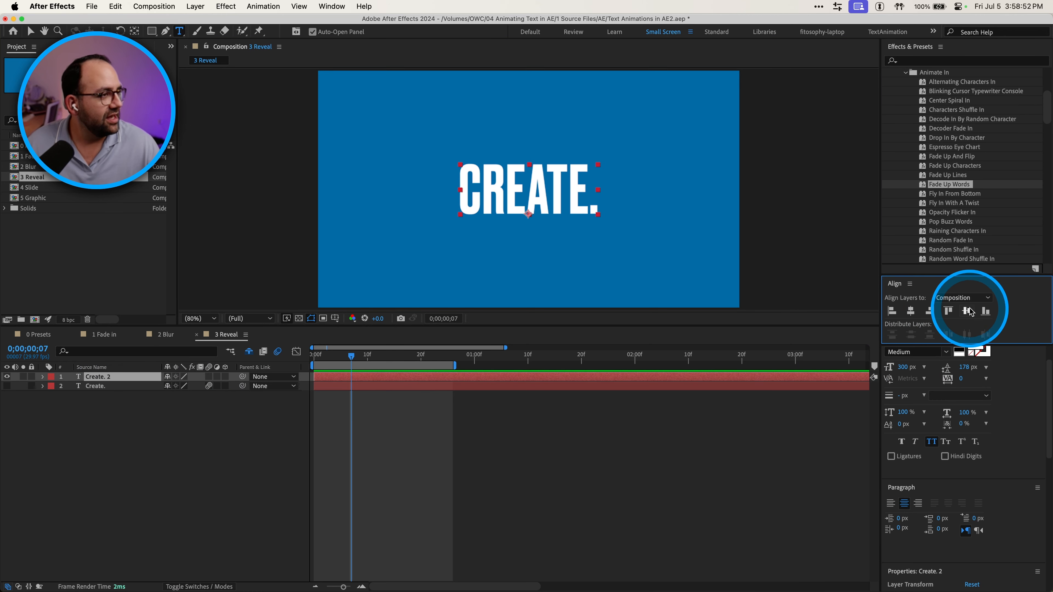
# Add a text animator with Position, Tracking and Opacity properties to the new Create. layer
pyautogui.click(43, 378)
pyautogui.click(43, 376)
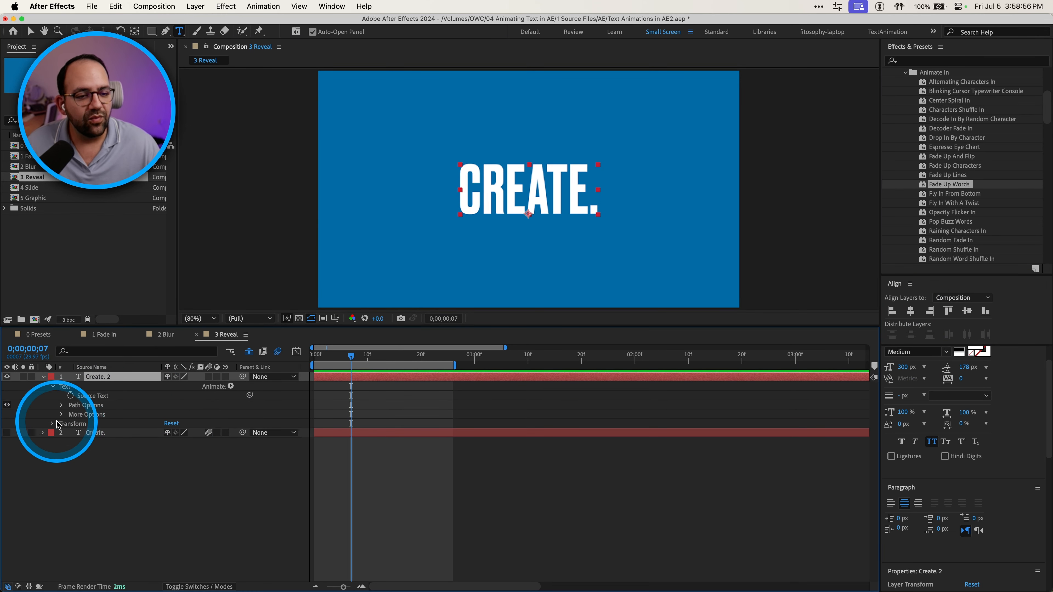
pyautogui.click(230, 386)
pyautogui.click(238, 385)
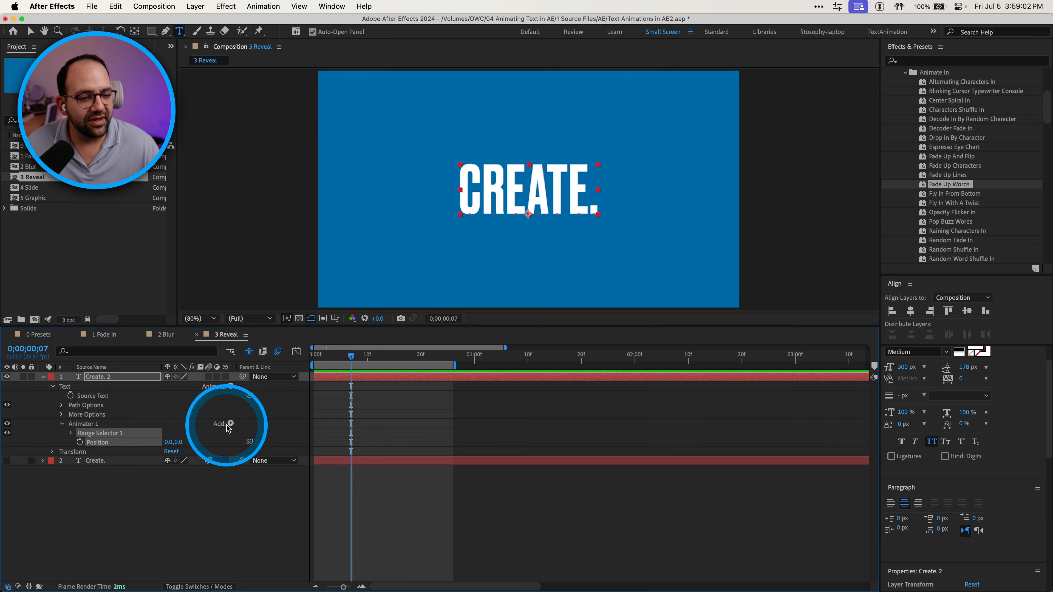
pyautogui.click(229, 425)
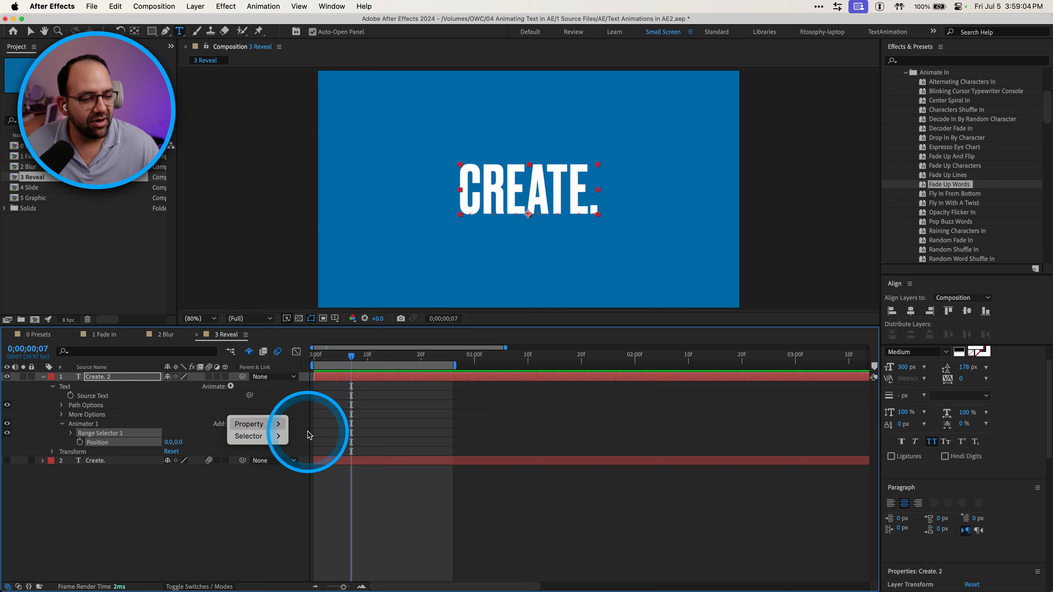
pyautogui.moveTo(274, 424)
pyautogui.click(325, 506)
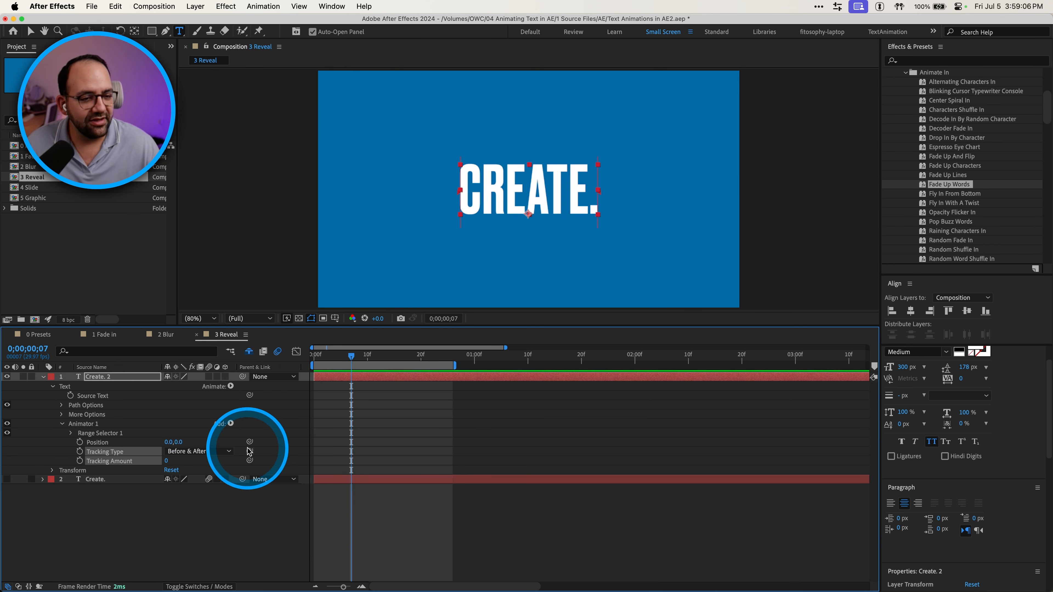
pyautogui.click(231, 425)
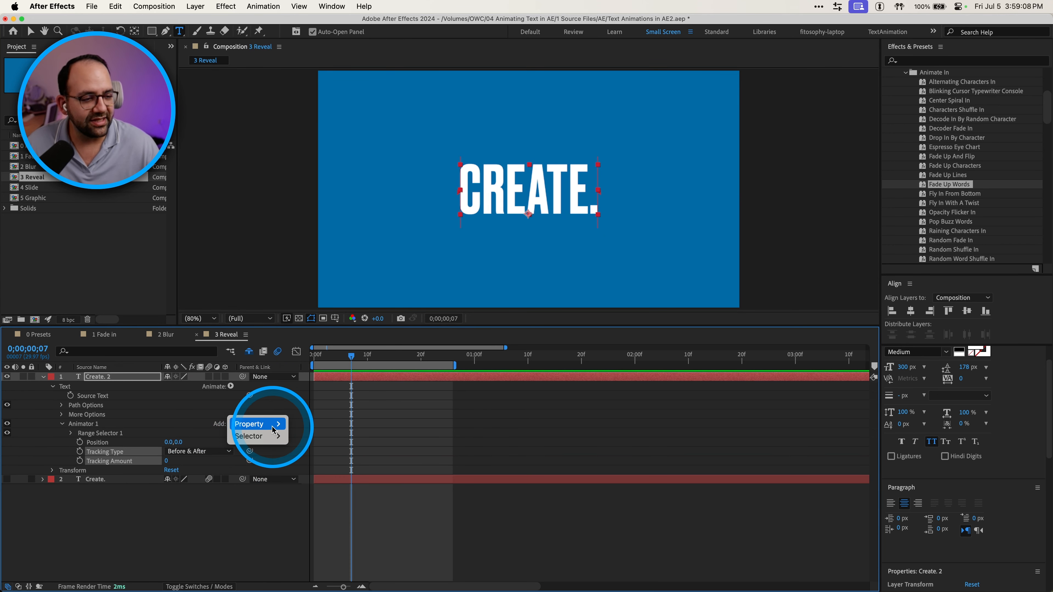
pyautogui.moveTo(274, 423)
pyautogui.click(315, 436)
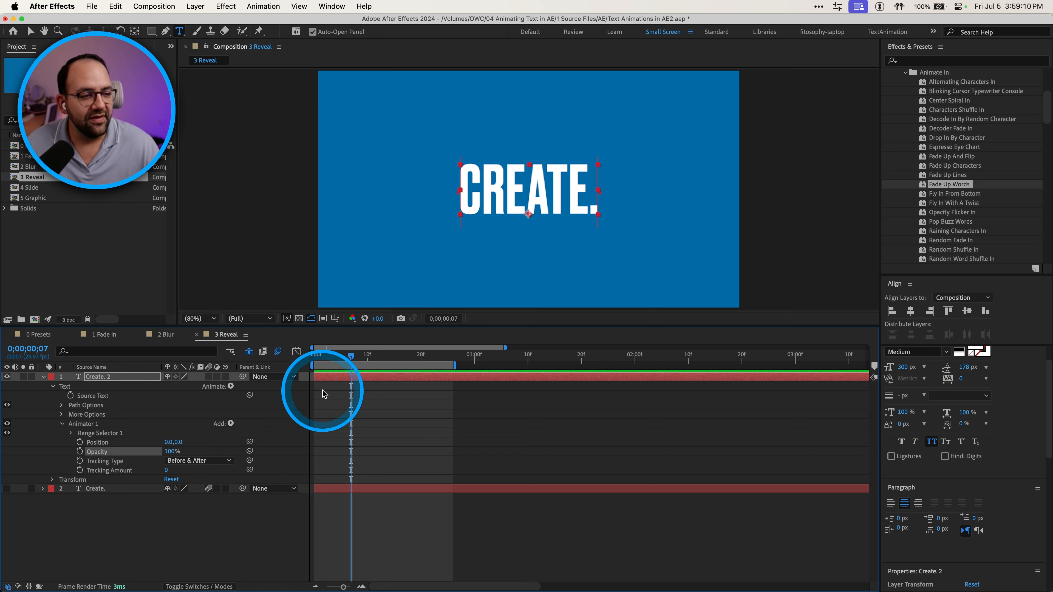
# At 0;00;00;00, set Animator 1's Position to 0.0, 223.0, Tracking Amount to -92 and Opacity to 0%
pyautogui.click(318, 356)
pyautogui.moveTo(318, 356); pyautogui.dragTo(308, 353)
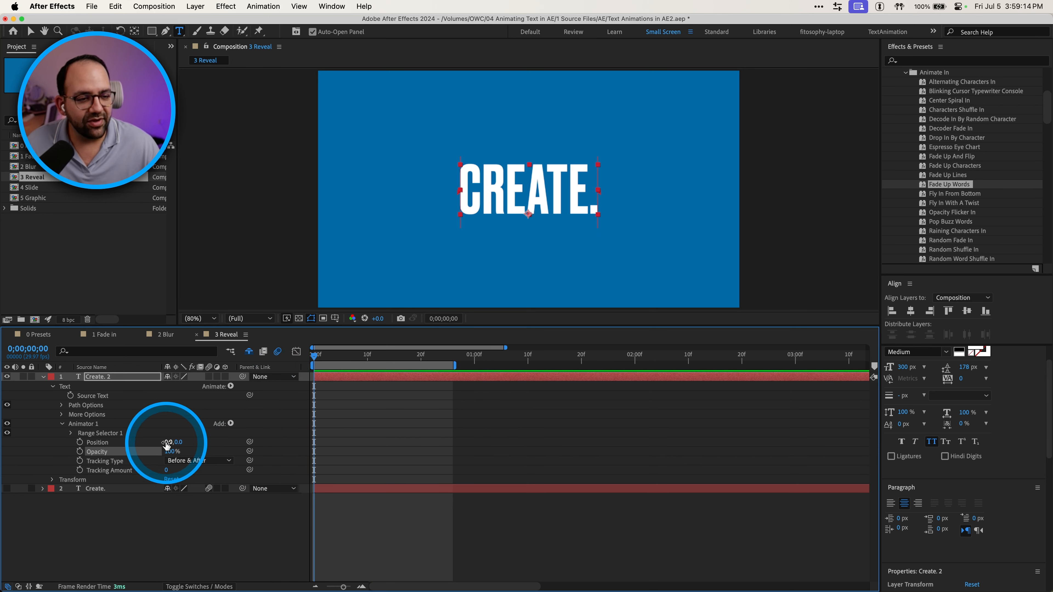
pyautogui.moveTo(178, 441); pyautogui.dragTo(312, 428)
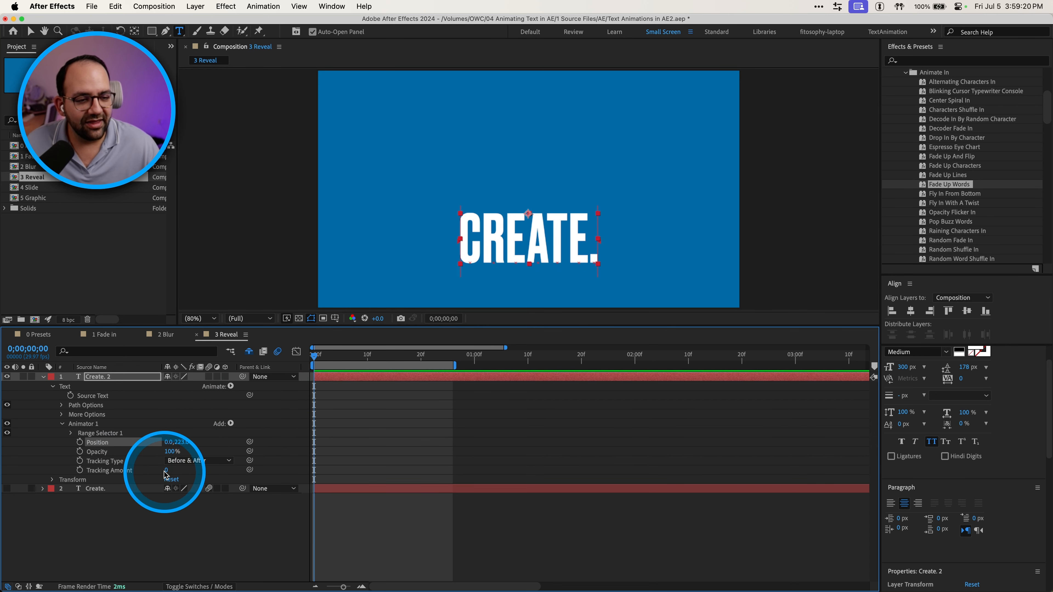
pyautogui.moveTo(166, 470)
pyautogui.mouseDown()
pyautogui.moveTo(187, 470)
pyautogui.moveTo(152, 473)
pyautogui.mouseUp()
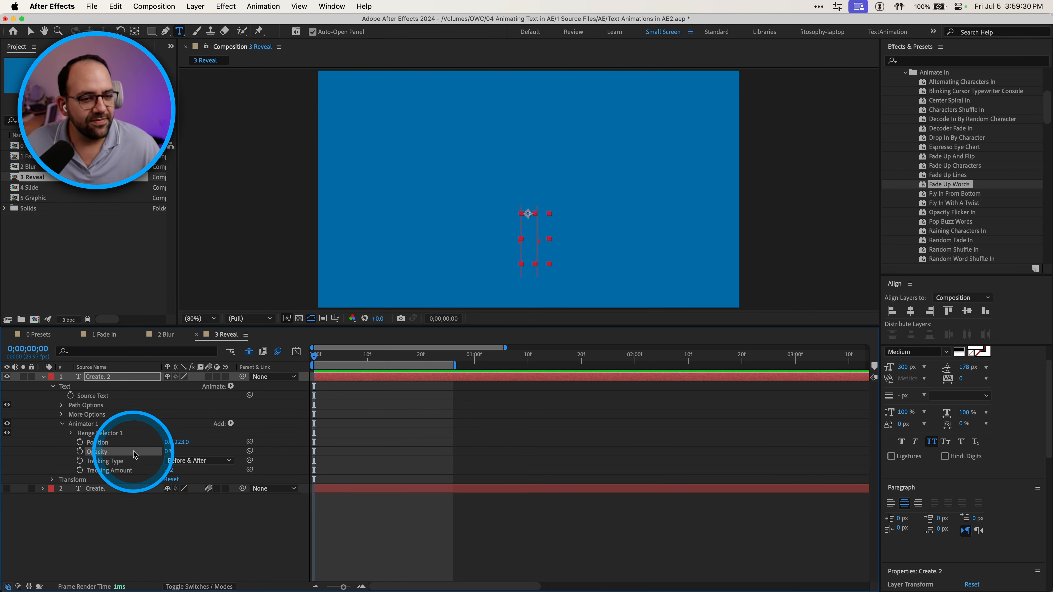
# Keyframe Range Selector 1's Start from 0% at 0;00;00;00 to 100% at 0;00;00;20
pyautogui.scroll(3, 69, 433)
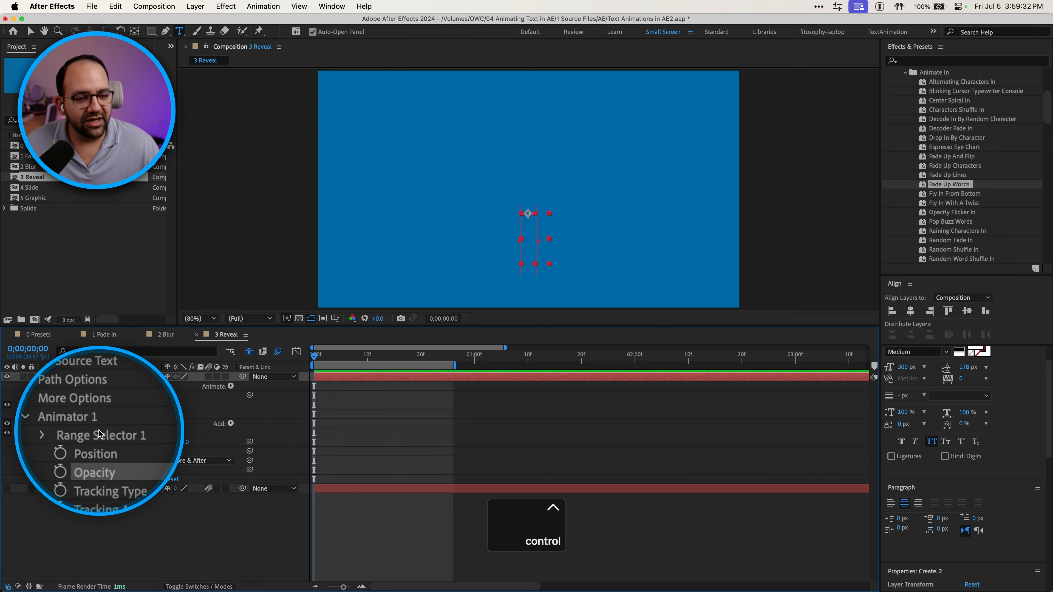
pyautogui.scroll(-3, 72, 436)
pyautogui.click(72, 433)
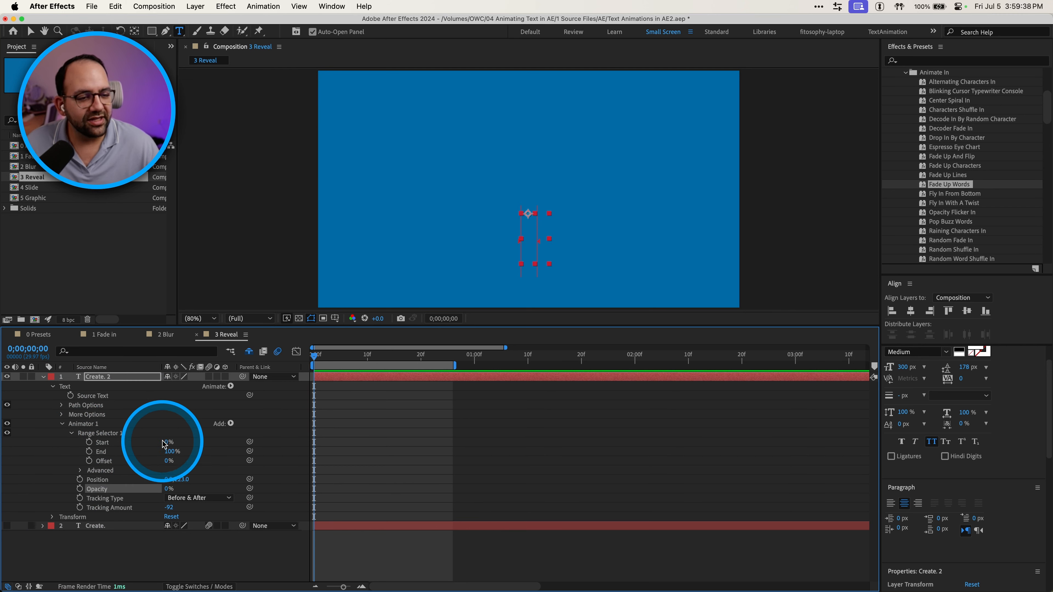
pyautogui.moveTo(167, 443)
pyautogui.mouseDown()
pyautogui.moveTo(211, 442)
pyautogui.moveTo(165, 442)
pyautogui.mouseUp()
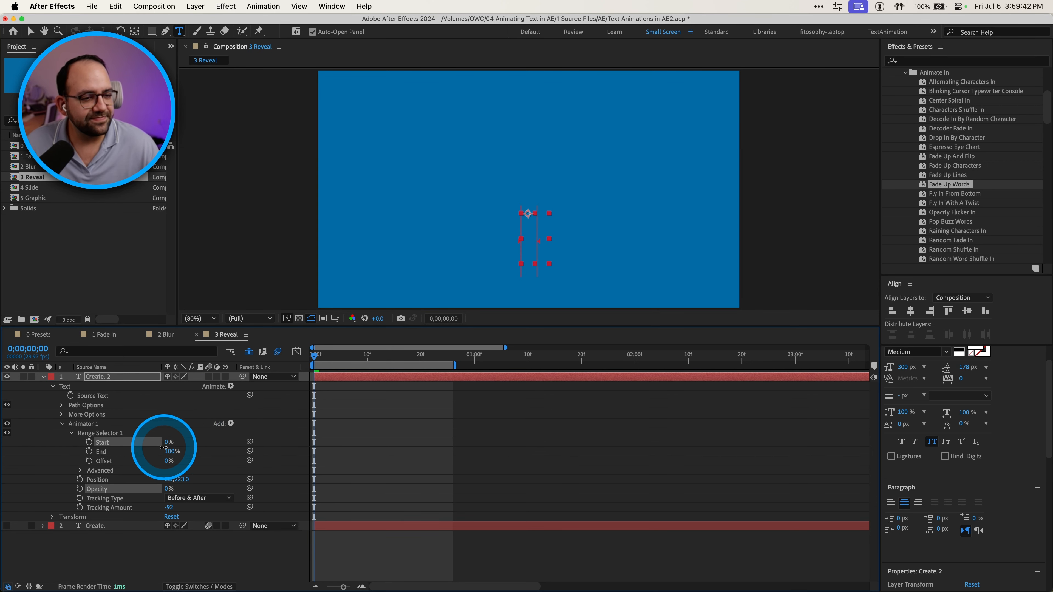
pyautogui.click(88, 441)
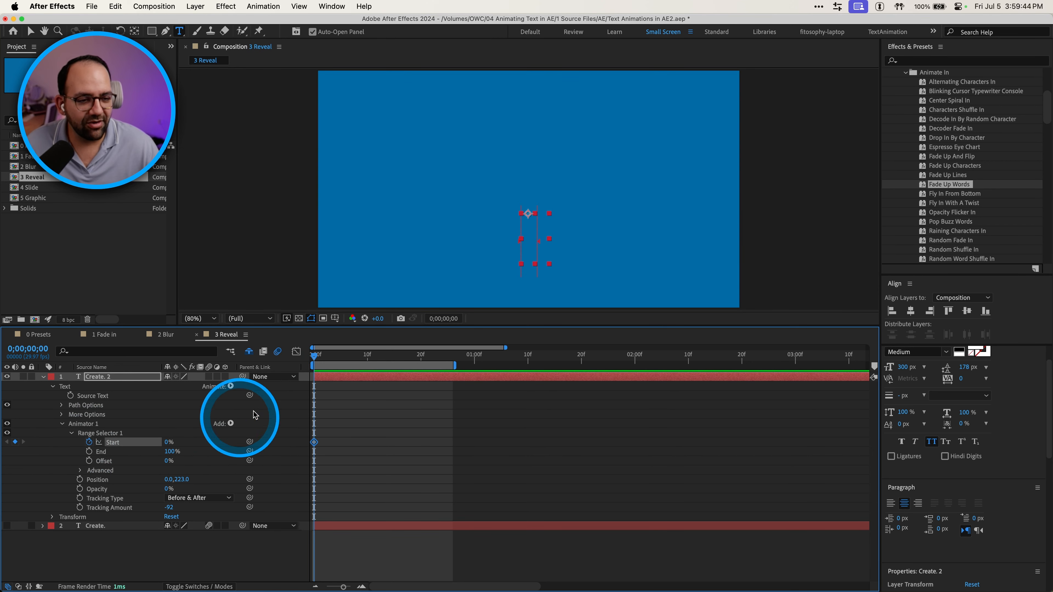
pyautogui.moveTo(402, 360); pyautogui.dragTo(421, 357)
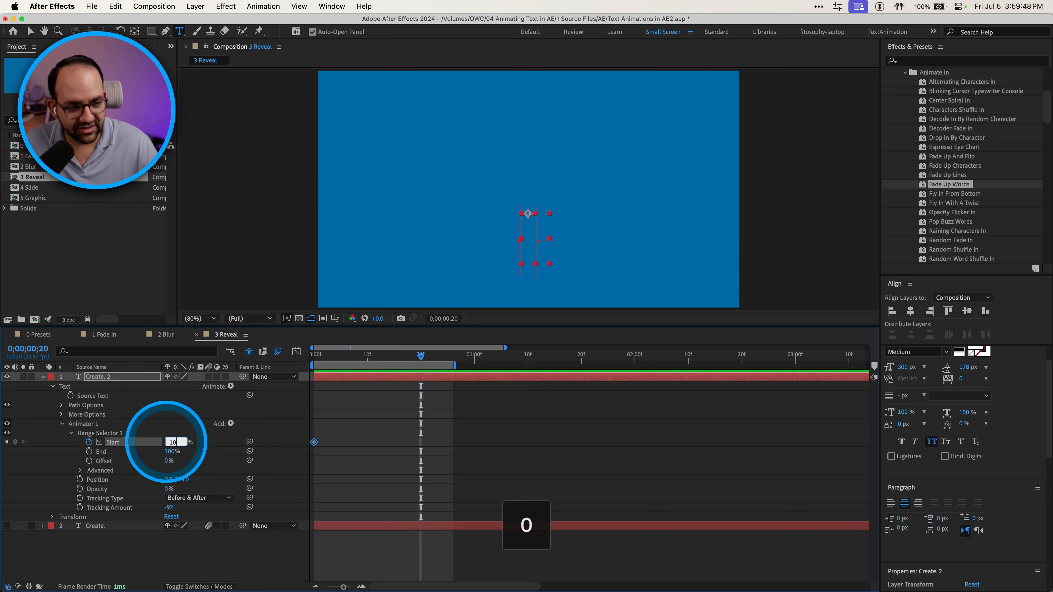
pyautogui.press('Return')
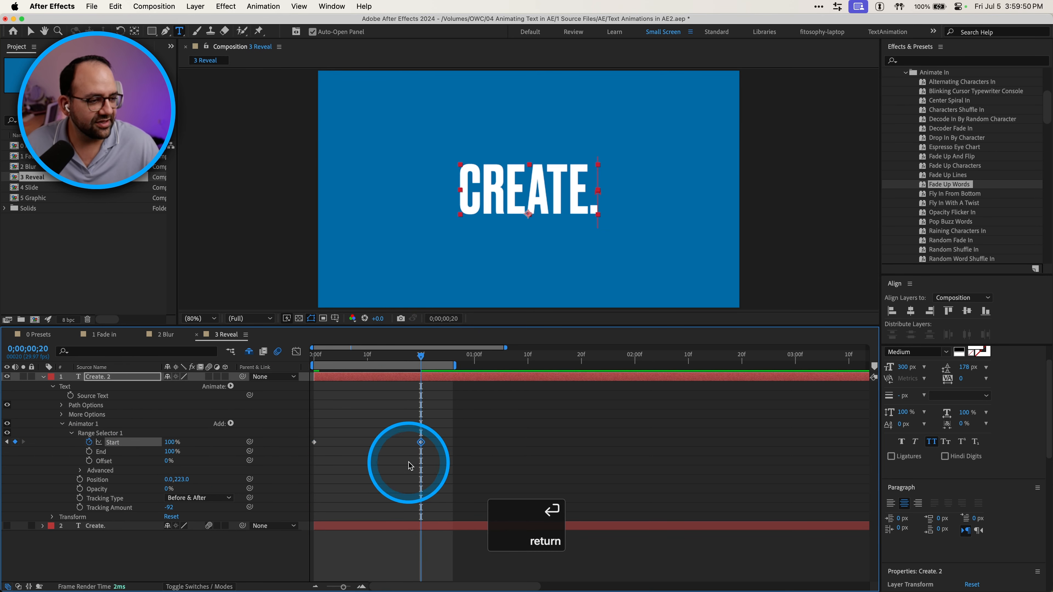
# Apply Easy Ease to both Range Selector 1 Start keyframes and preview the reveal
pyautogui.moveTo(446, 432); pyautogui.dragTo(290, 474)
pyautogui.press('F10')
pyautogui.press('F9')
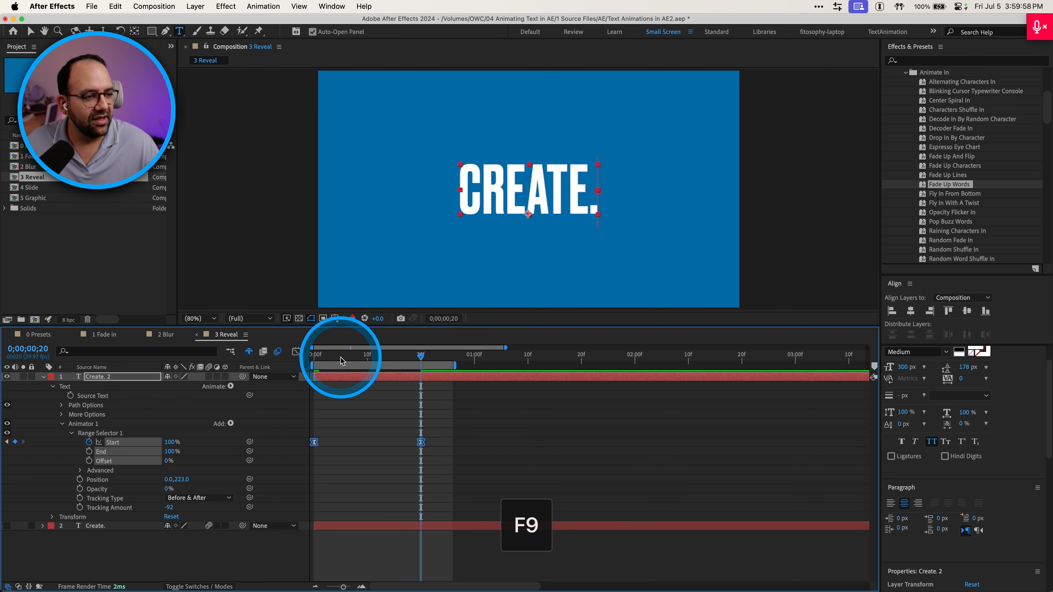
pyautogui.press('space')
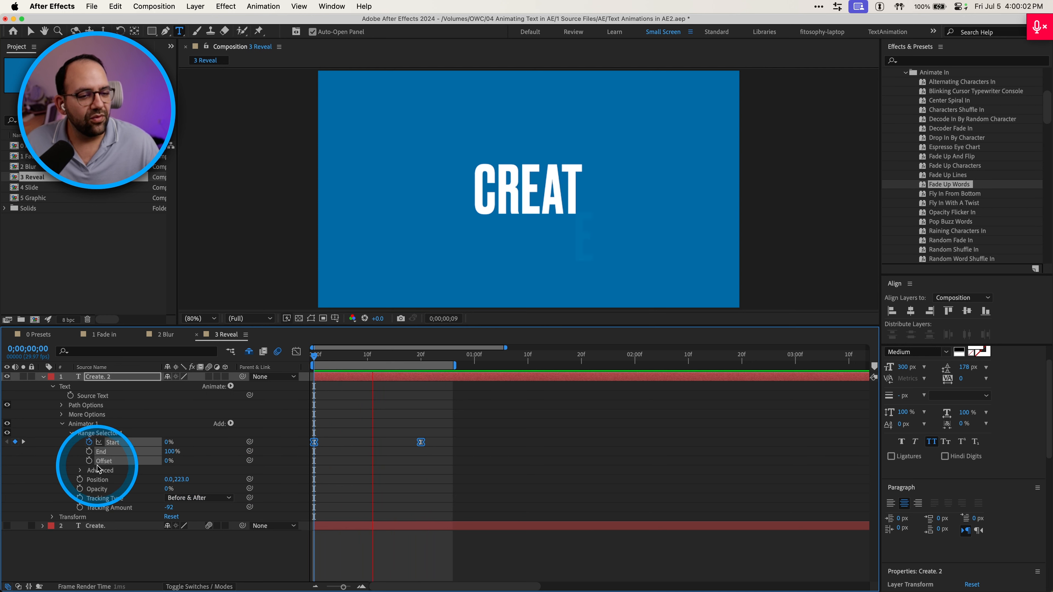
# Set Ease High to 47% in Range Selector 1's advanced options and check the playback
pyautogui.click(81, 471)
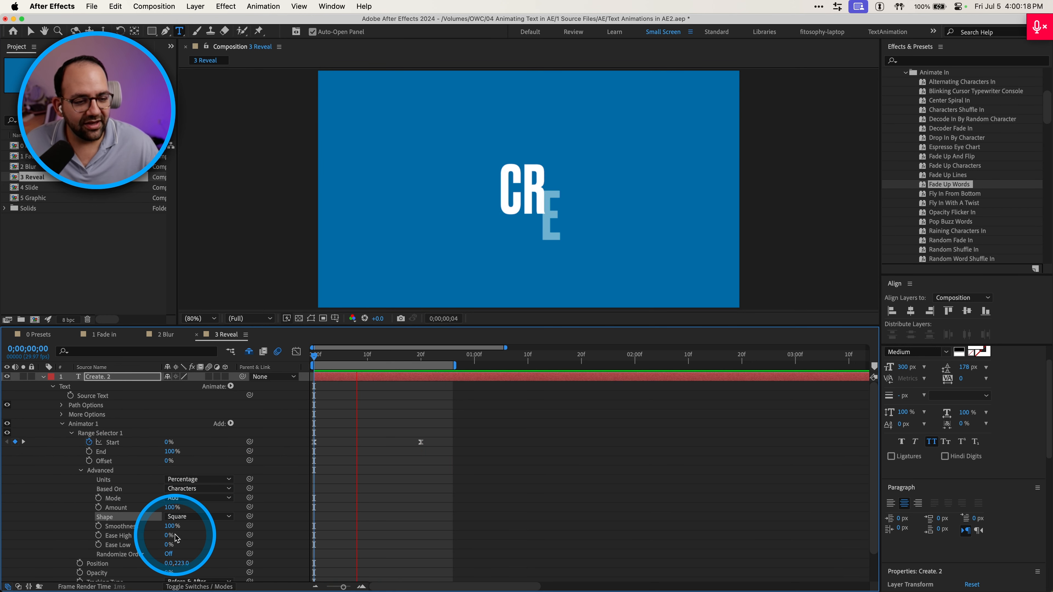
pyautogui.moveTo(166, 536); pyautogui.dragTo(172, 536)
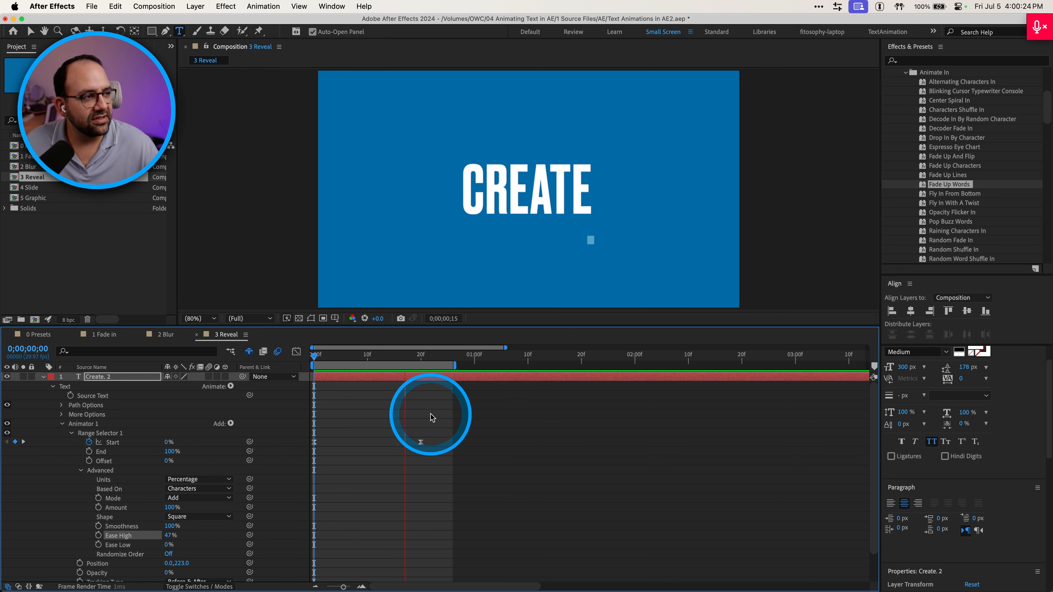
pyautogui.press('space')
# Move the second Start keyframe earlier to about 0;00;00;16 and preview the faster reveal
pyautogui.click(412, 450)
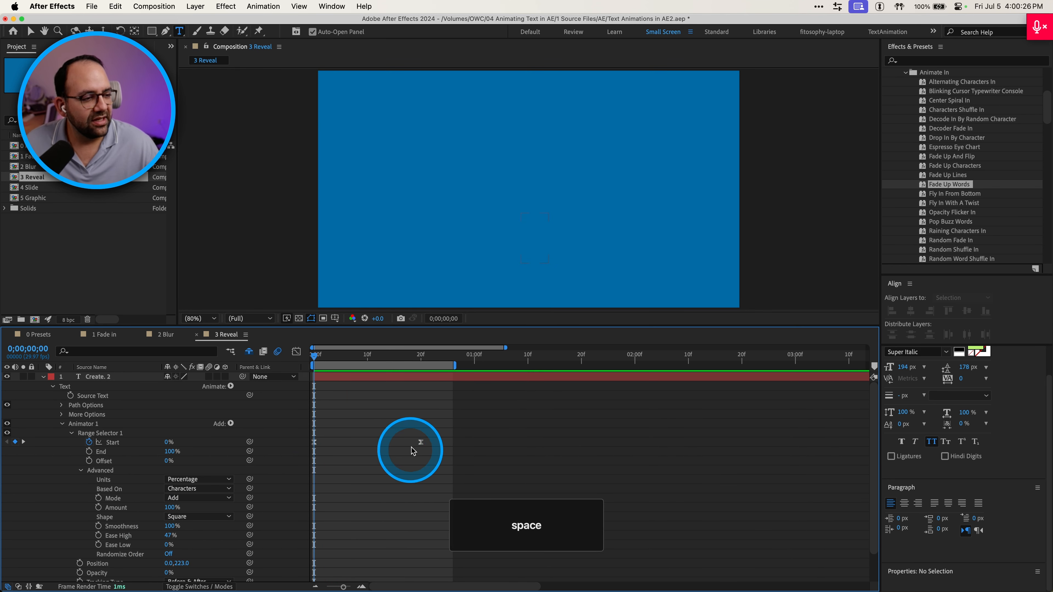
pyautogui.moveTo(421, 442); pyautogui.dragTo(399, 442)
pyautogui.press('space')
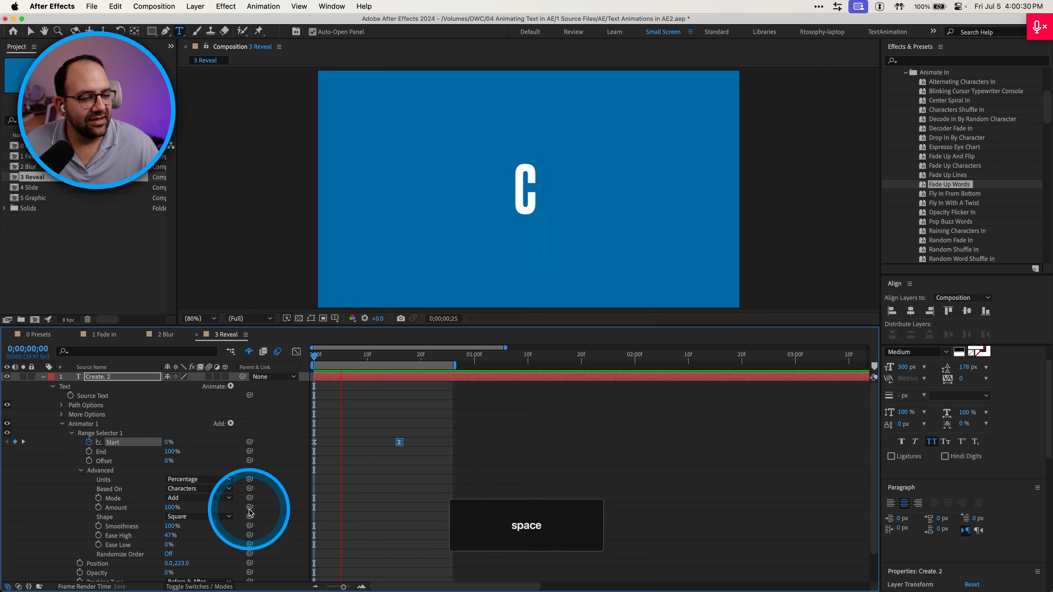
pyautogui.click(355, 449)
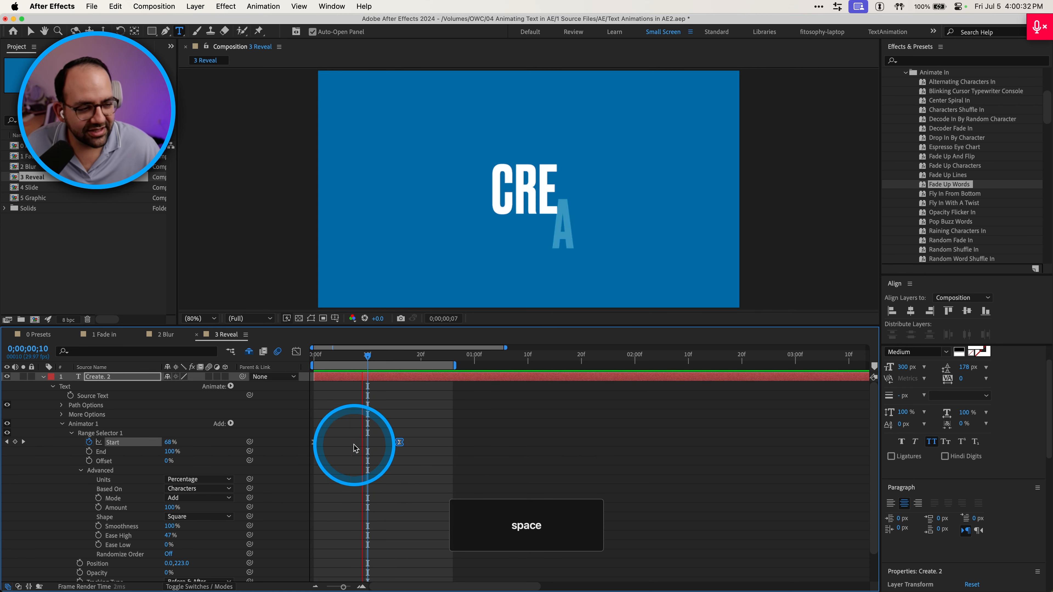
pyautogui.click(118, 489)
pyautogui.click(631, 222)
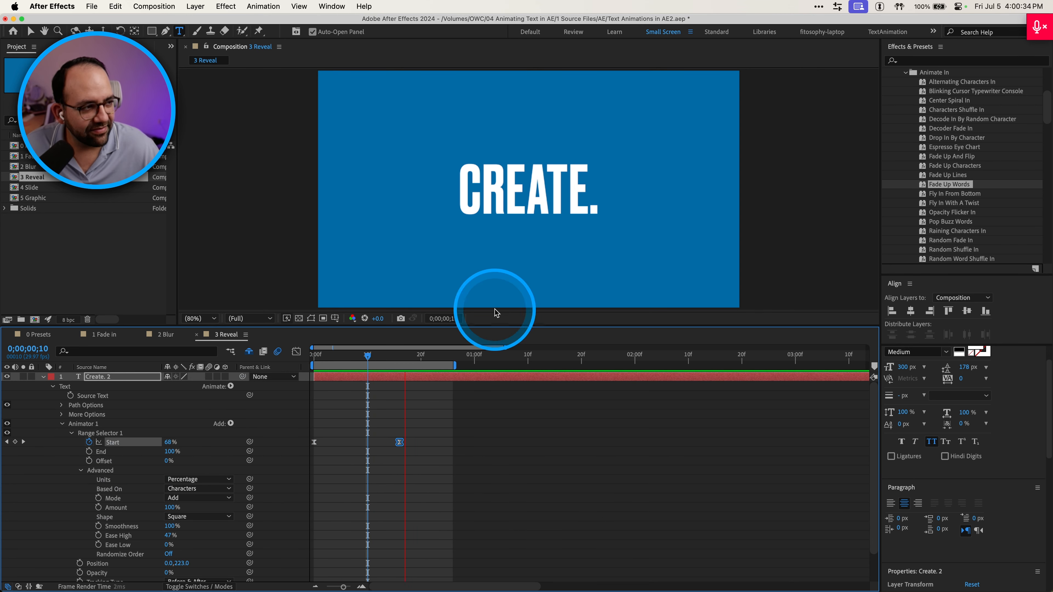
# Set Animator 1's Position to 157.0, 0.0 so the letters come in horizontally
pyautogui.scroll(-1, 165, 442)
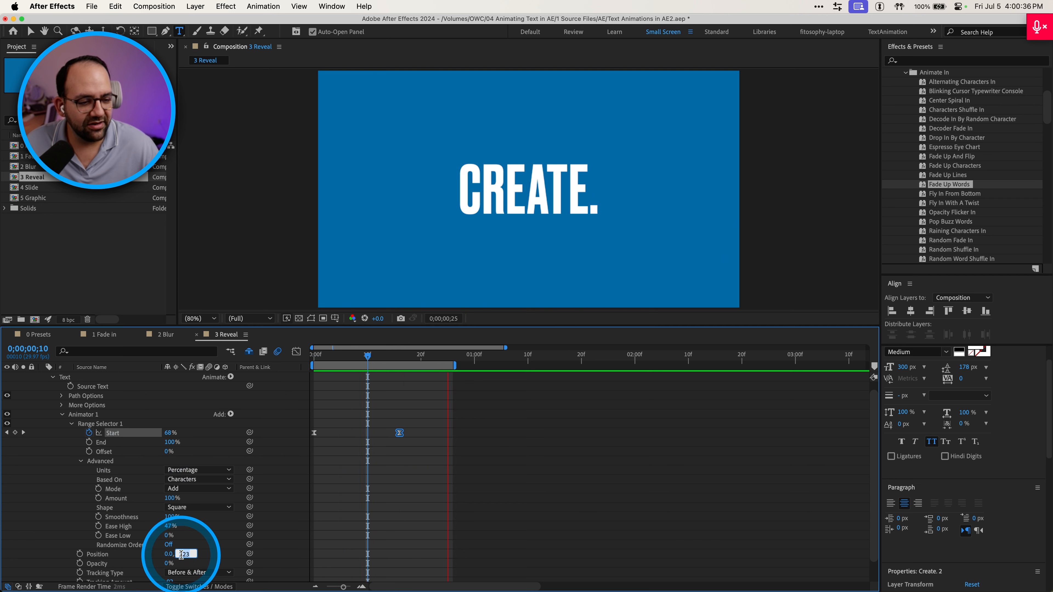
pyautogui.click(181, 554)
pyautogui.write('0')
pyautogui.press('Return')
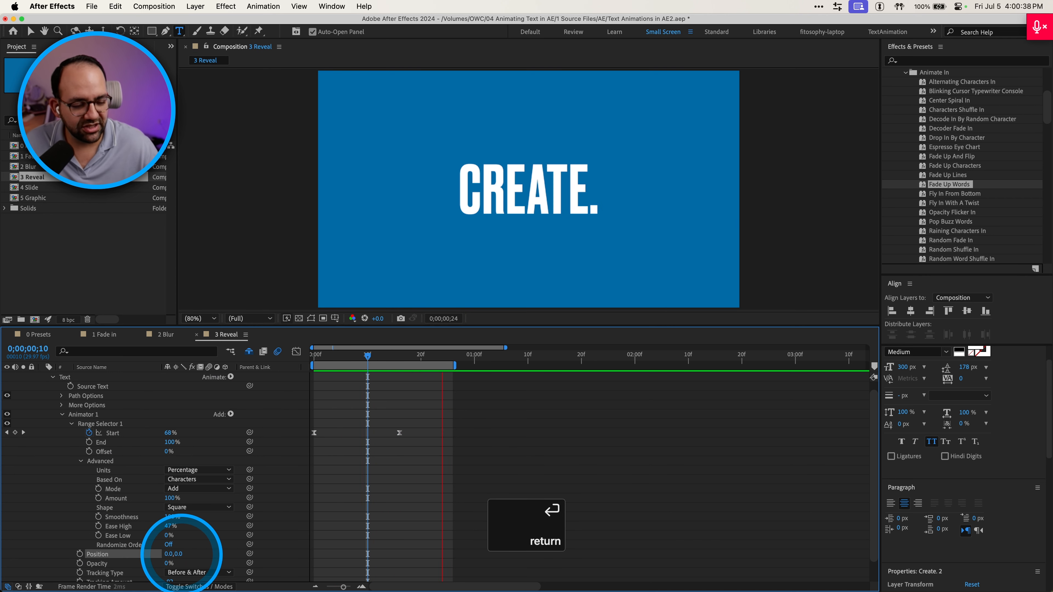
pyautogui.click(169, 553)
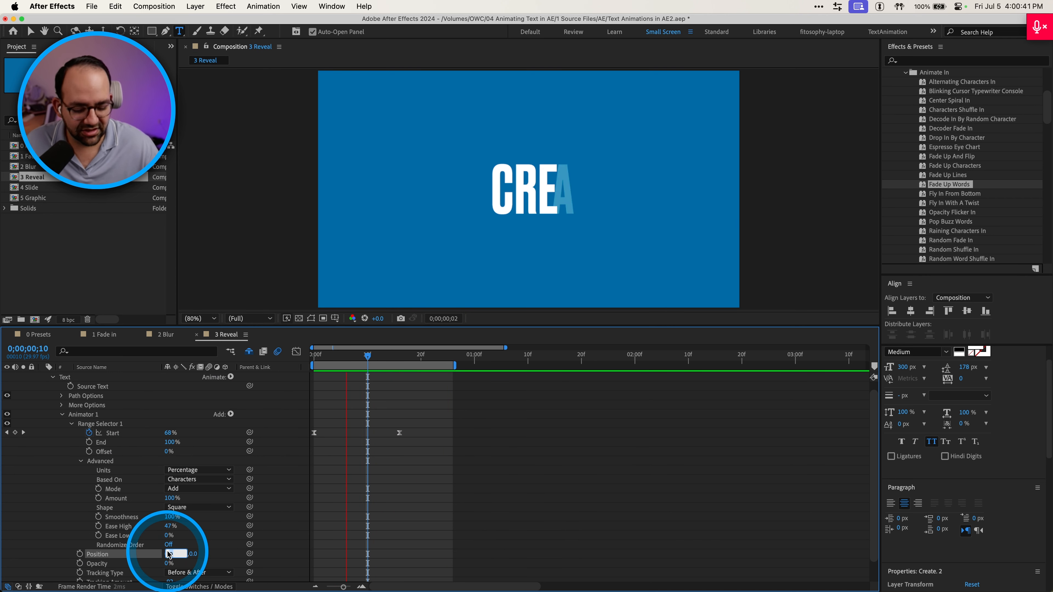
pyautogui.write('173')
pyautogui.press('Return')
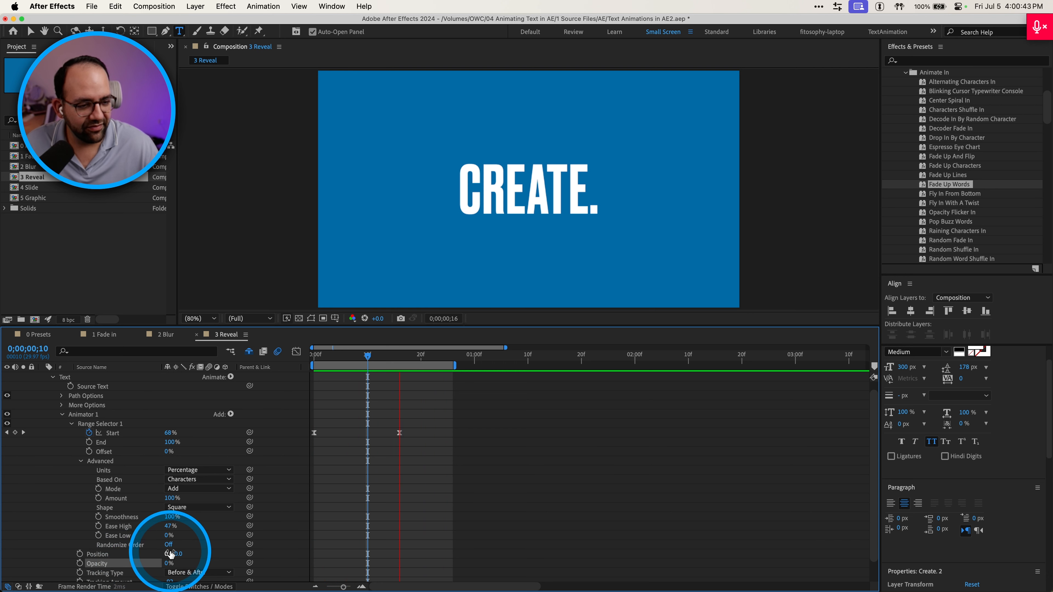
pyautogui.moveTo(261, 555); pyautogui.dragTo(252, 557)
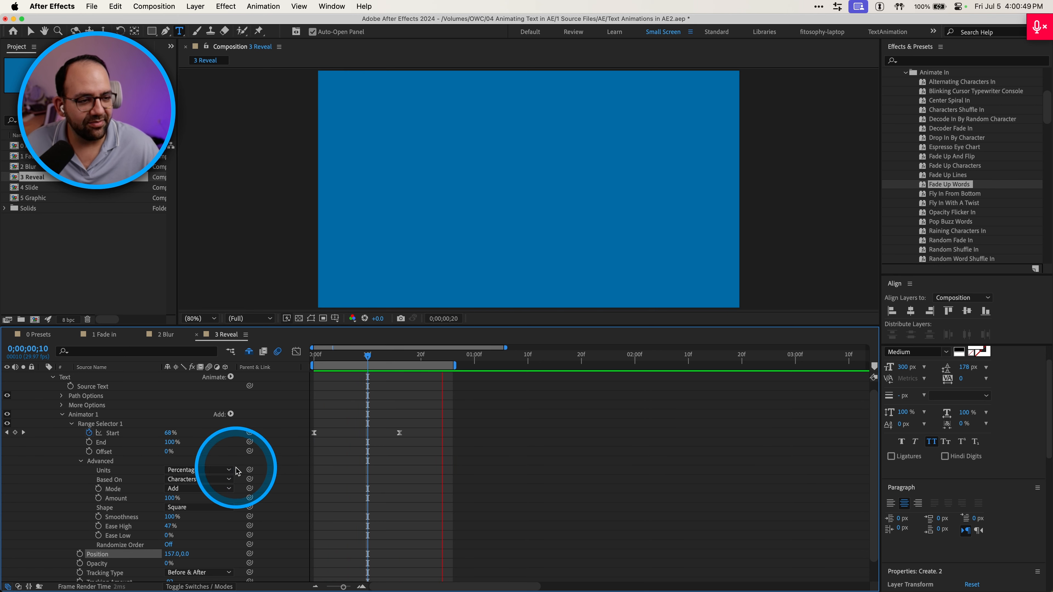
# Collapse the Create. 2 layer, enable its motion blur and preview the reveal from 0;00;00;00
pyautogui.scroll(1, 99, 409)
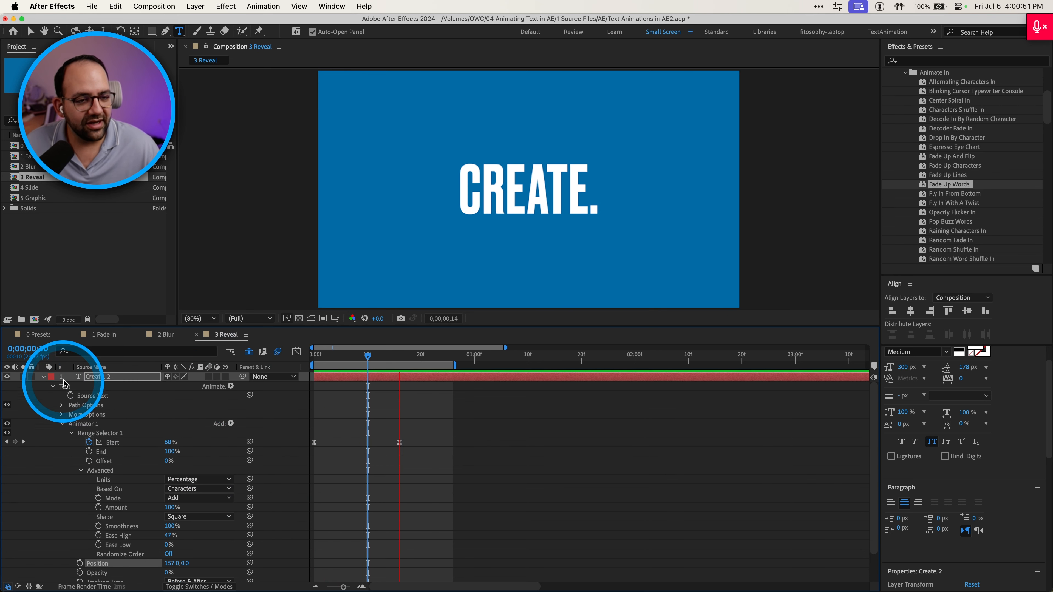
pyautogui.click(43, 380)
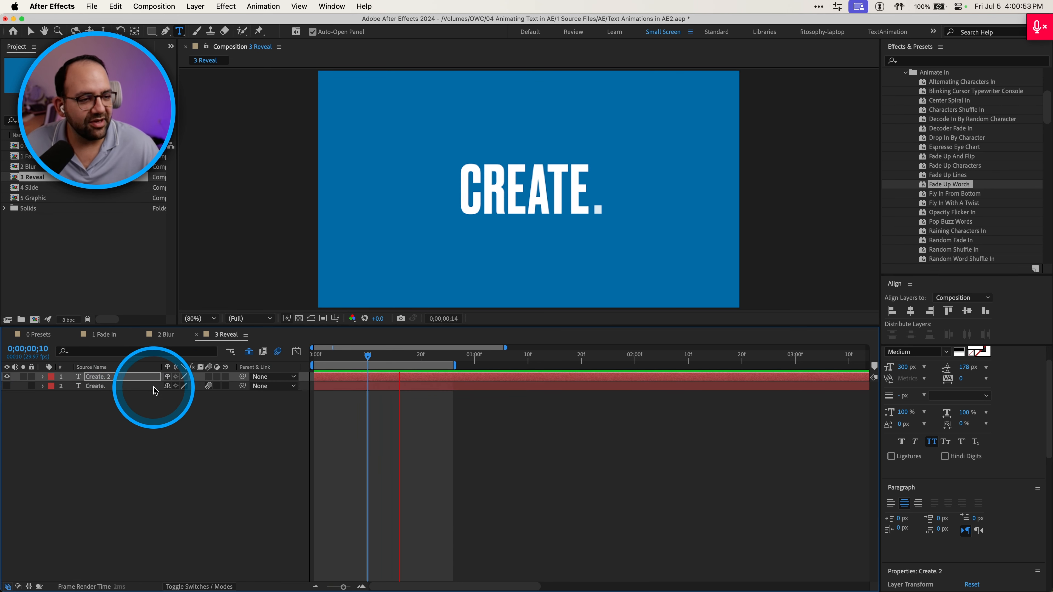
pyautogui.click(210, 376)
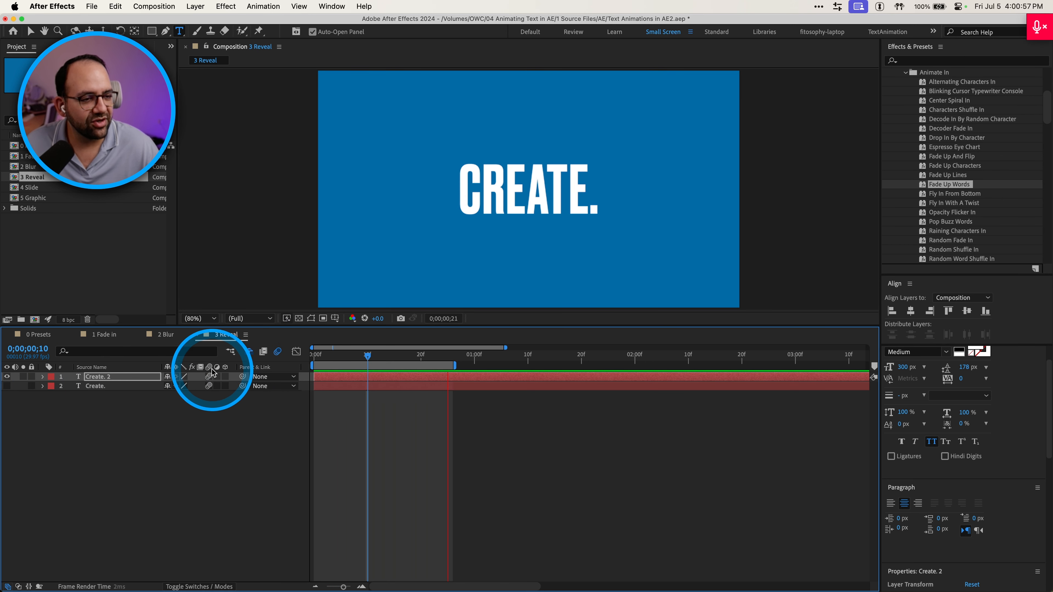
pyautogui.press('ctrl')
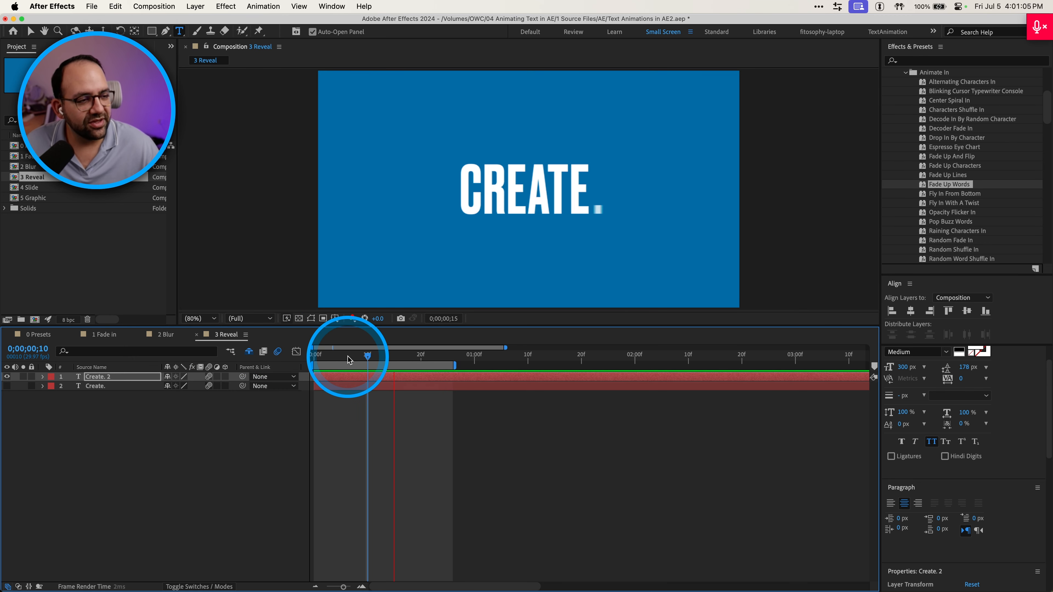
pyautogui.click(352, 357)
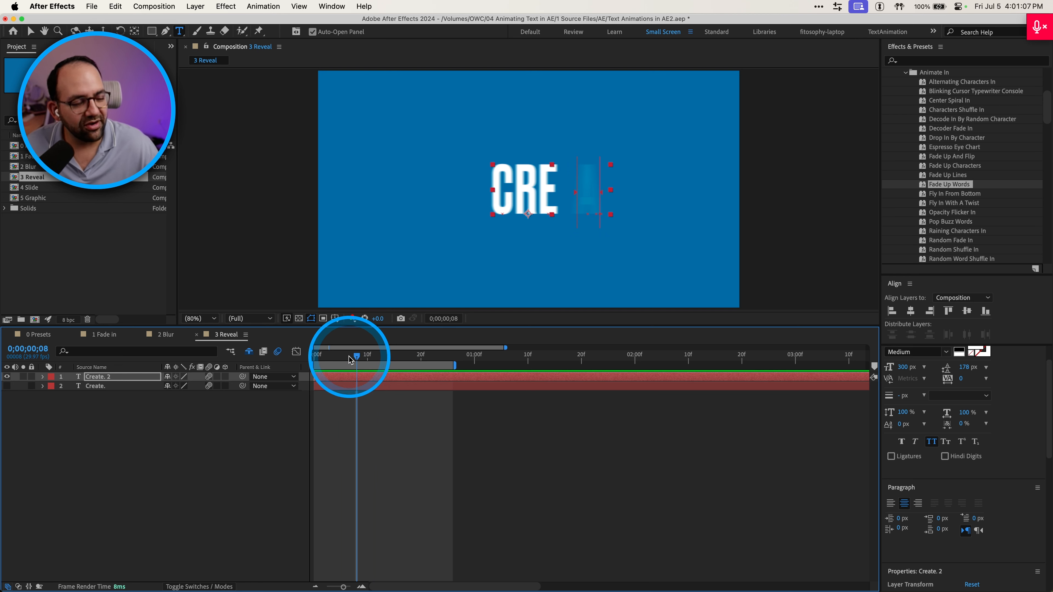
pyautogui.moveTo(348, 359); pyautogui.dragTo(290, 365)
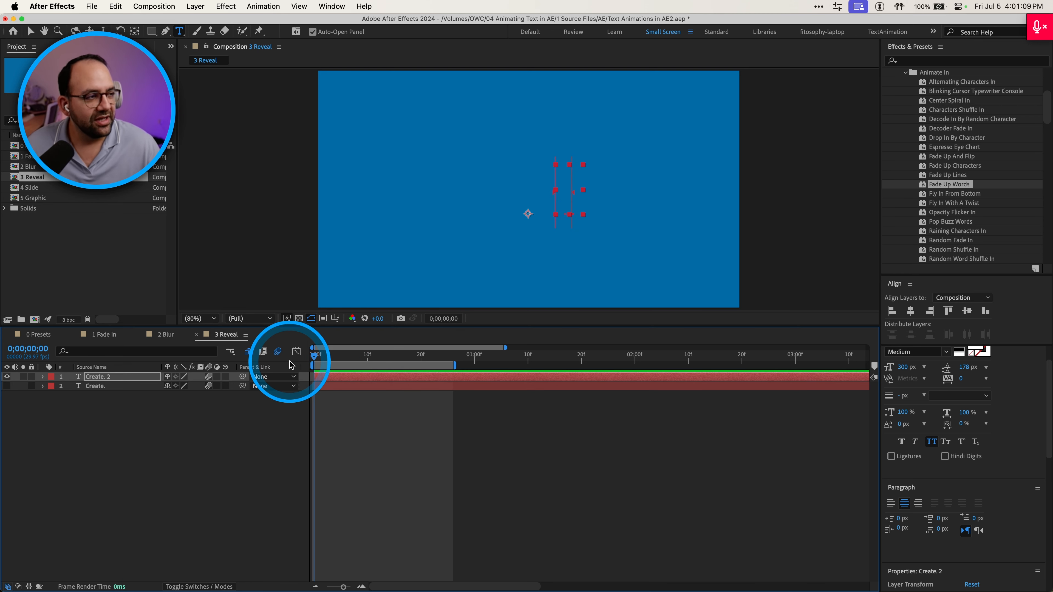
pyautogui.press('space')
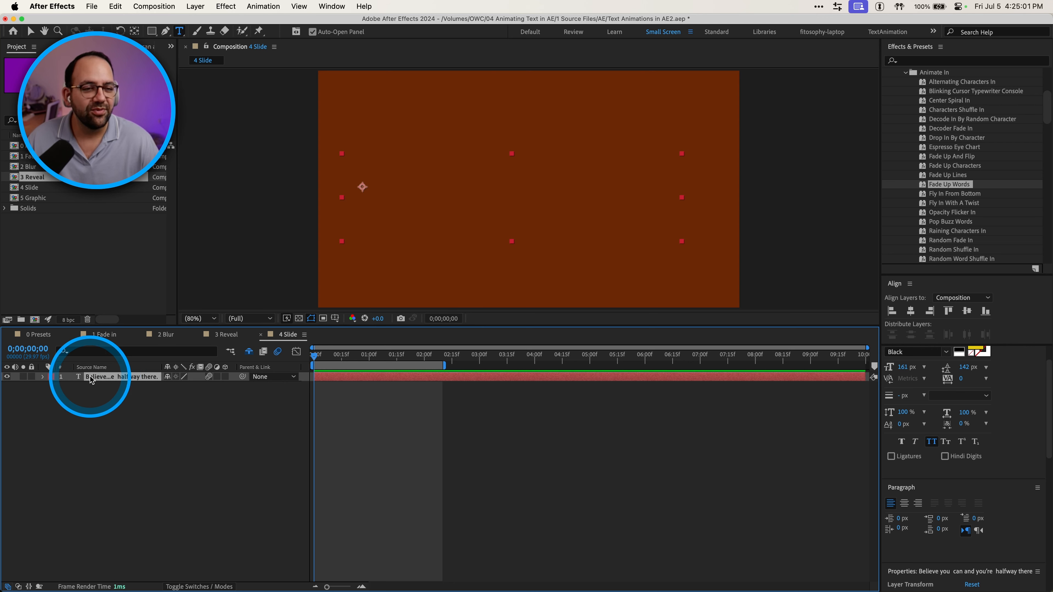
# Preview the 4 Slide composition and select both the OFF and ON animators of its text layer
pyautogui.press('space')
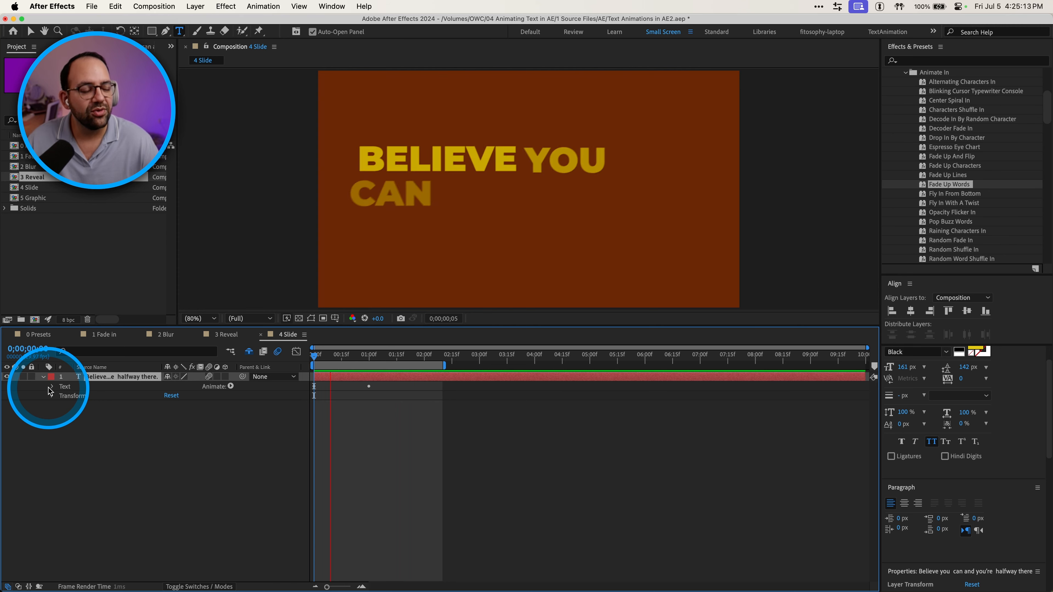
pyautogui.press('ctrl')
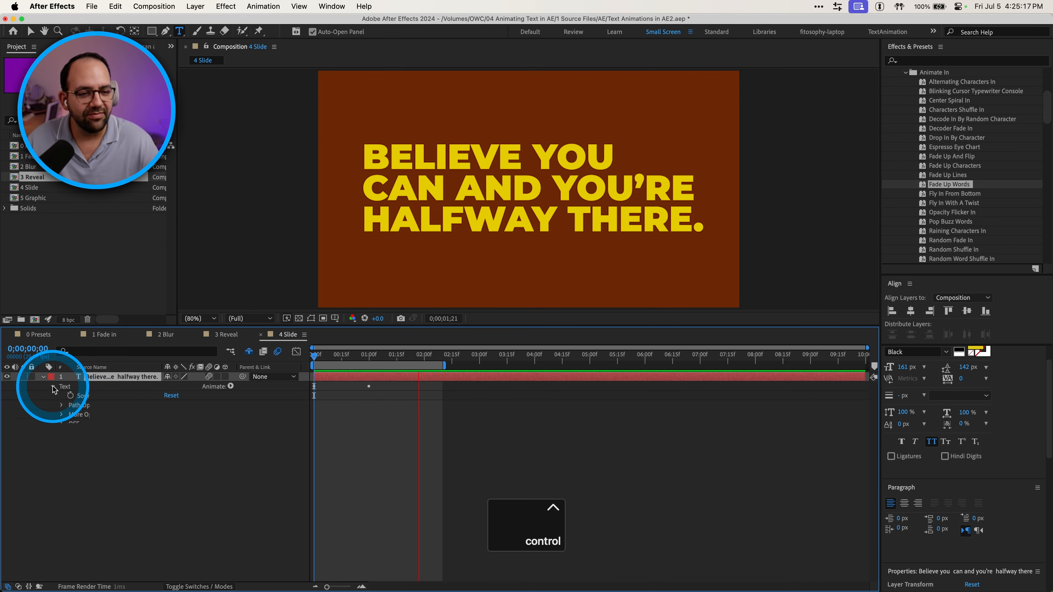
pyautogui.click(75, 424)
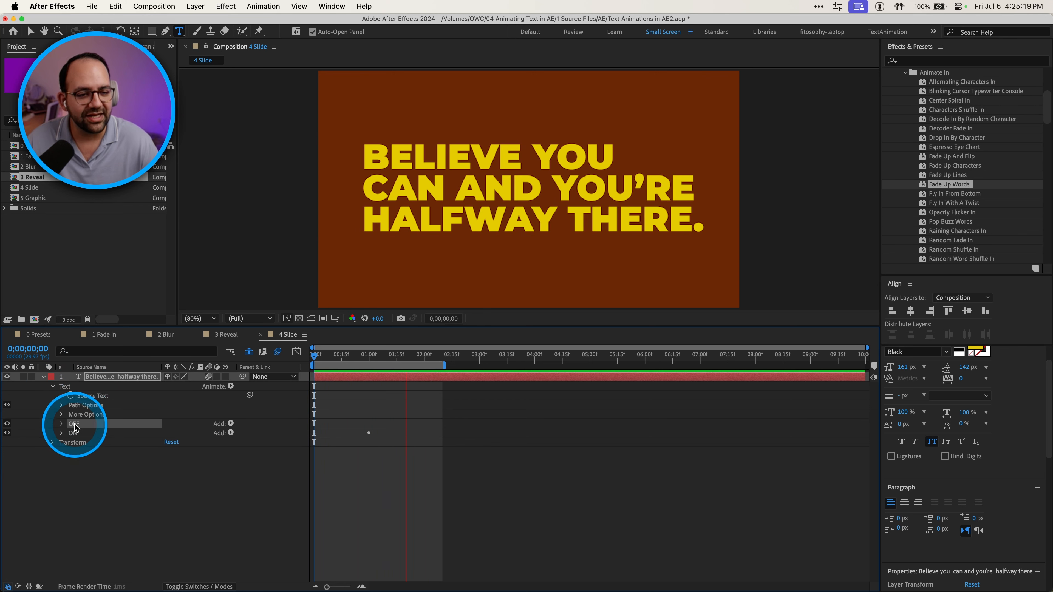
pyautogui.keyDown('super'); pyautogui.click(75, 432); pyautogui.keyUp('super')
pyautogui.press('space')
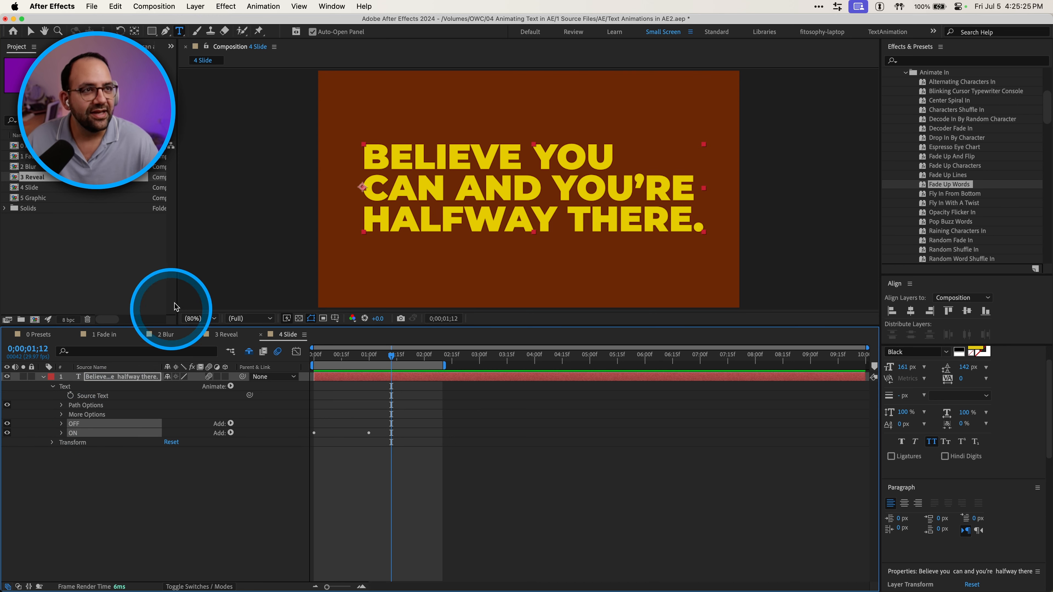
# Save the selected OFF and ON animators as an animation preset named Slide In Text - Fitosophy in User Presets
pyautogui.press('ctrl')
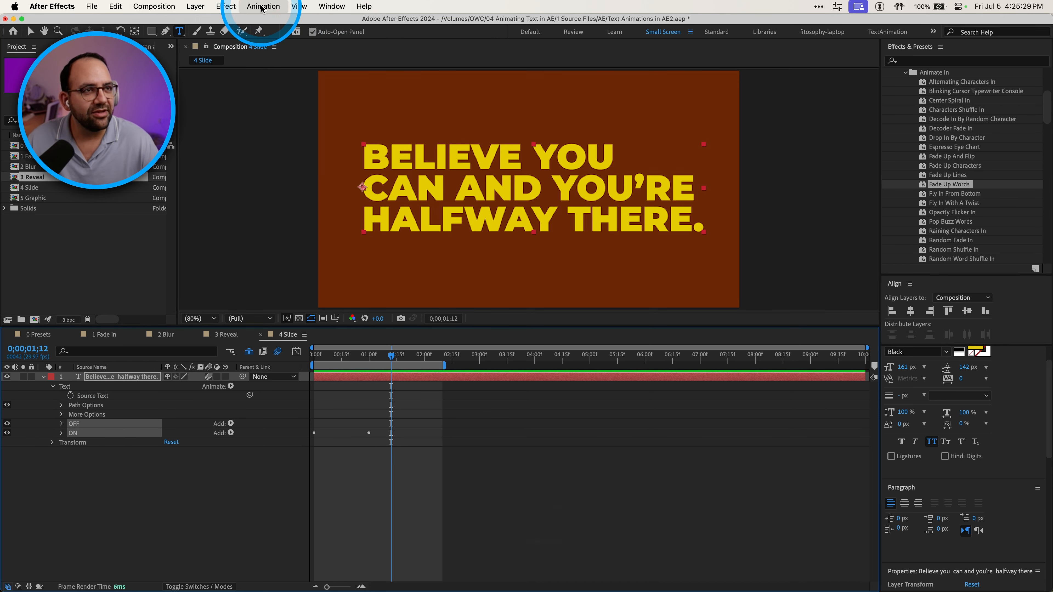
pyautogui.press('ctrl')
pyautogui.click(263, 5)
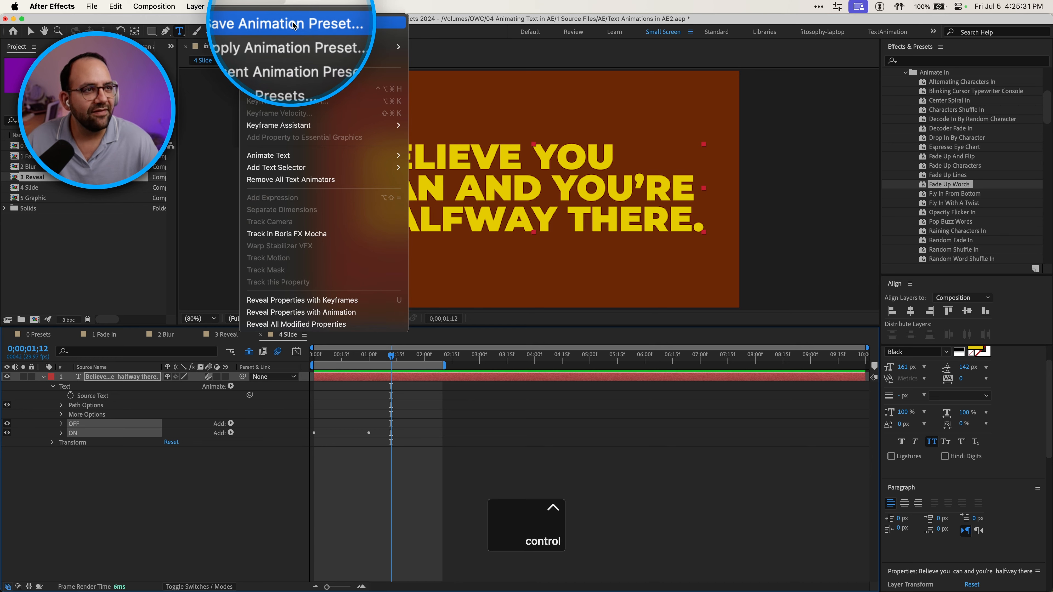
pyautogui.click(301, 24)
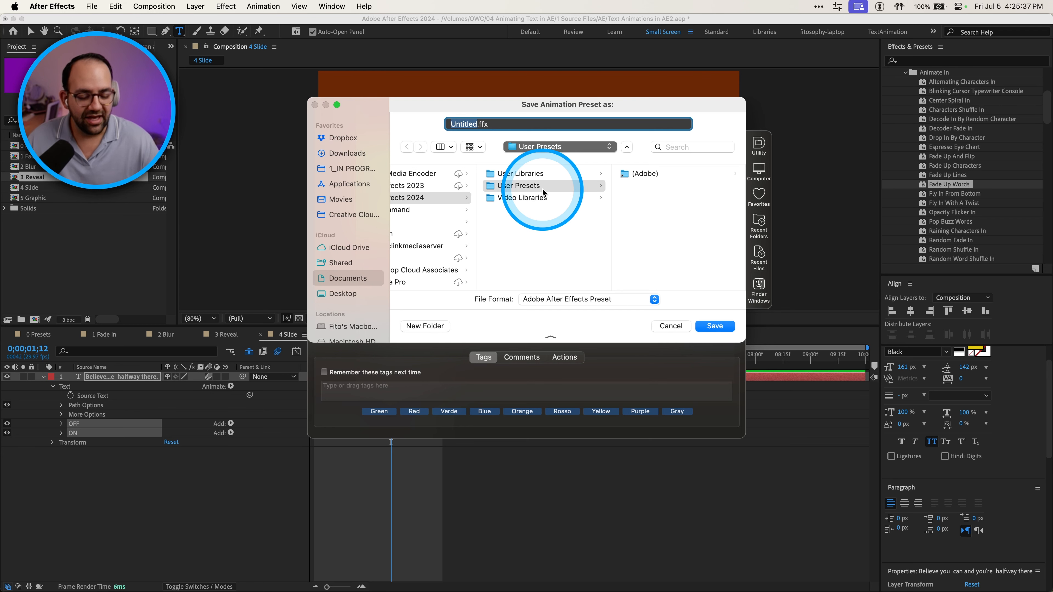
pyautogui.press('shift')
pyautogui.write('Slide In')
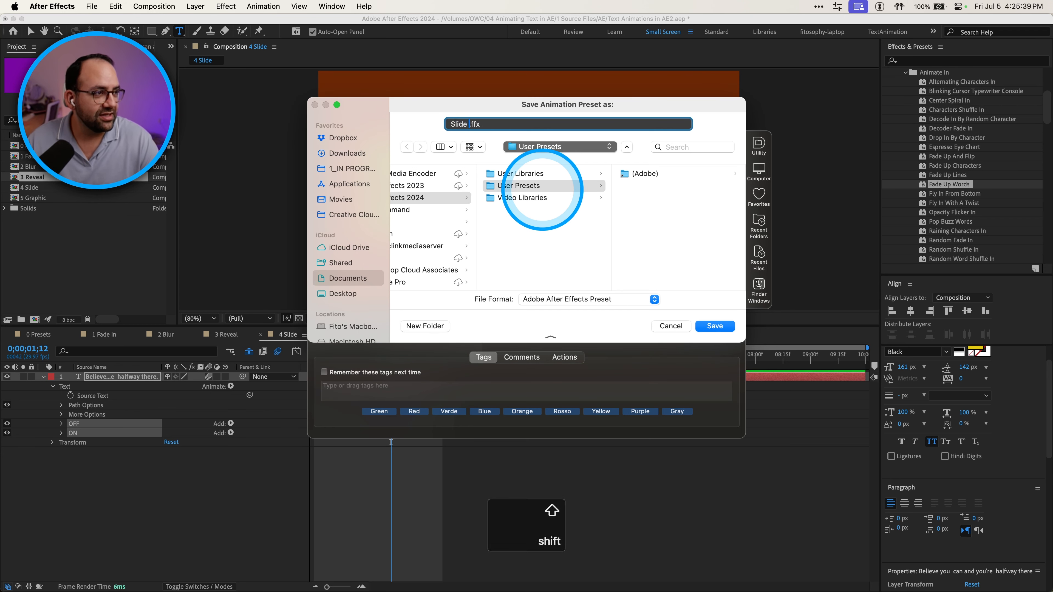
pyautogui.write(' Te')
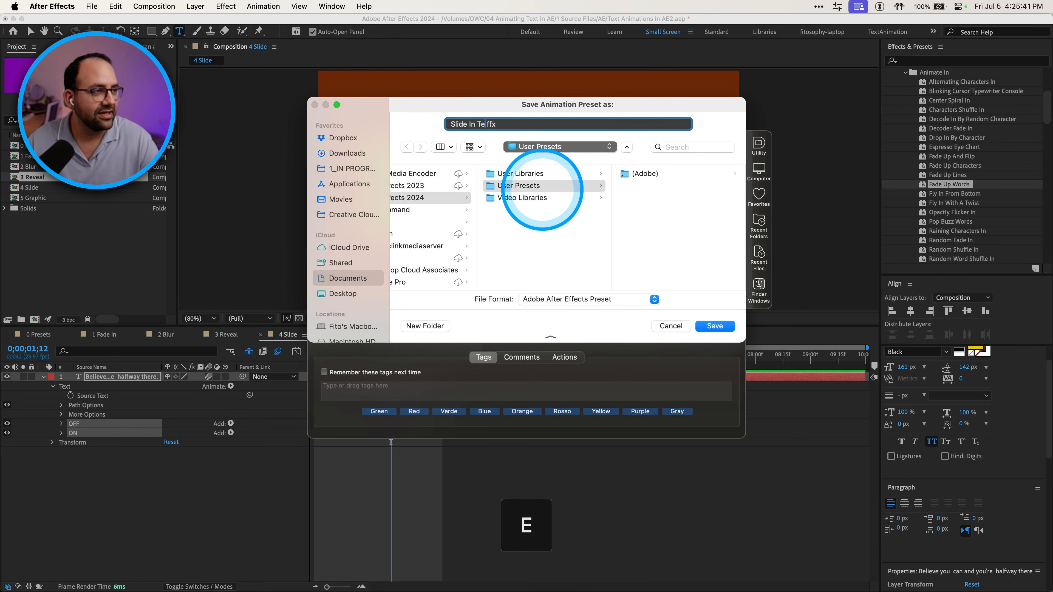
pyautogui.write('xt - Fitoso')
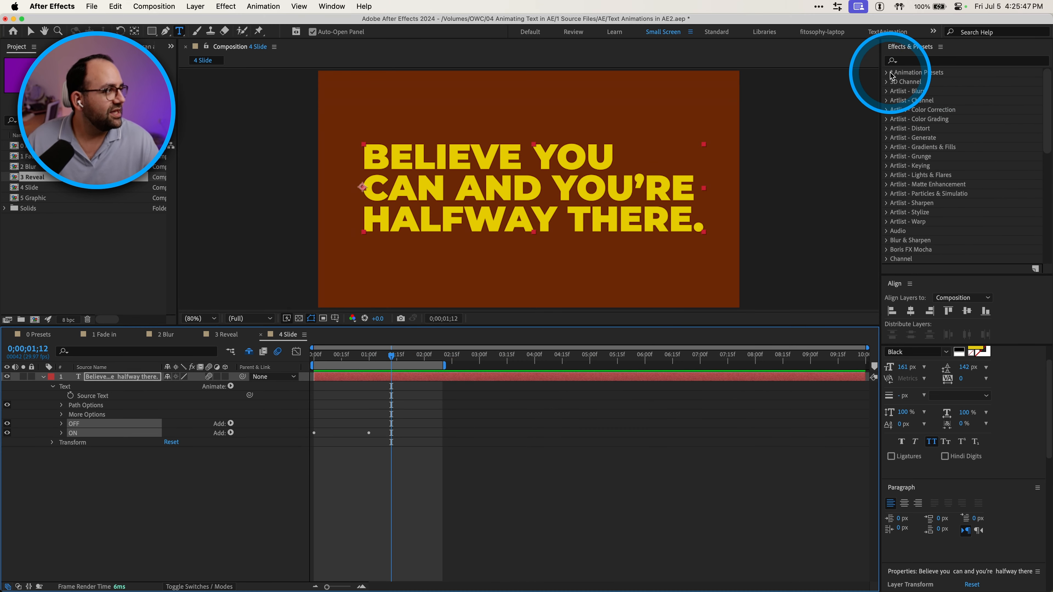
# Expand the User Presets folder of the Animation Presets to locate the saved preset, and deselect the text layer
pyautogui.press('ctrl')
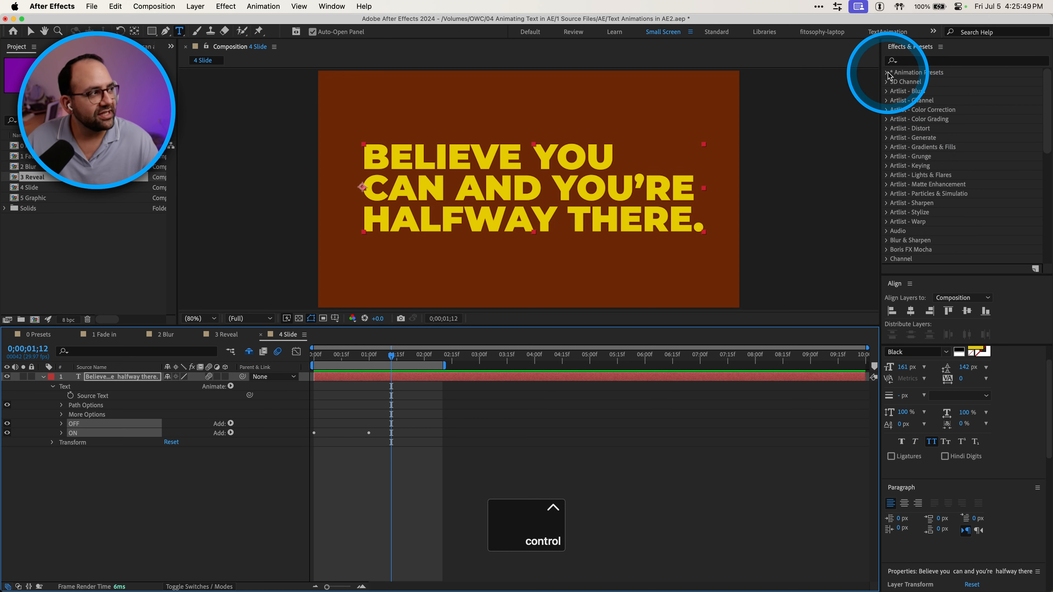
pyautogui.click(886, 72)
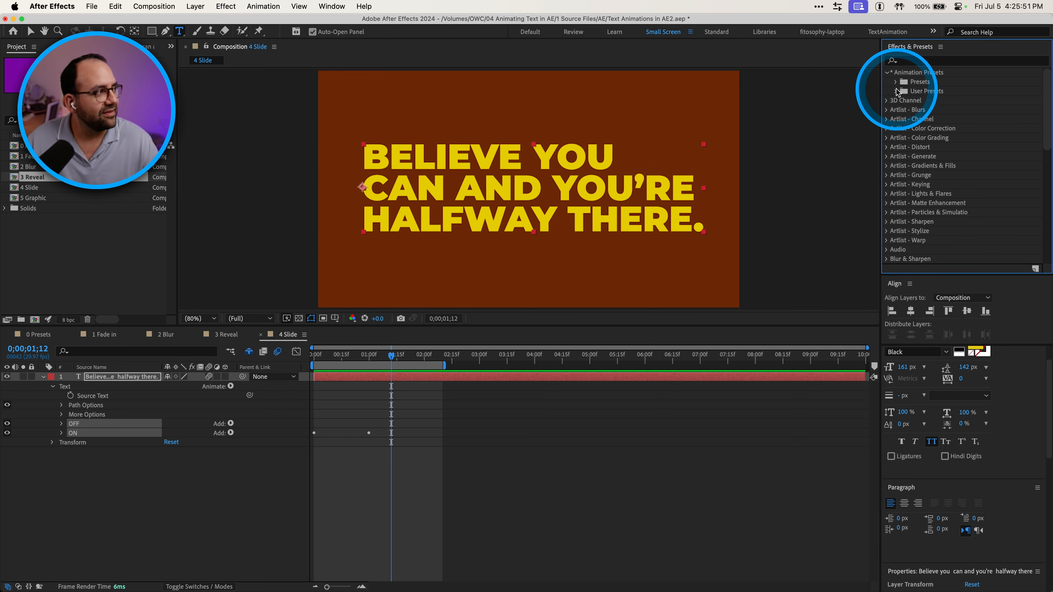
pyautogui.press('ctrl')
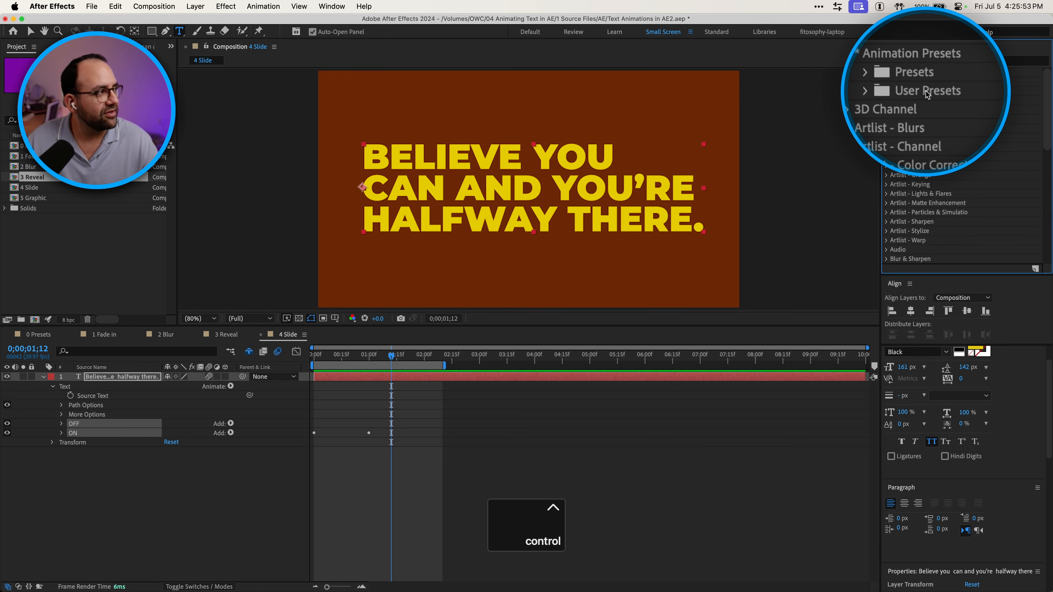
pyautogui.click(896, 91)
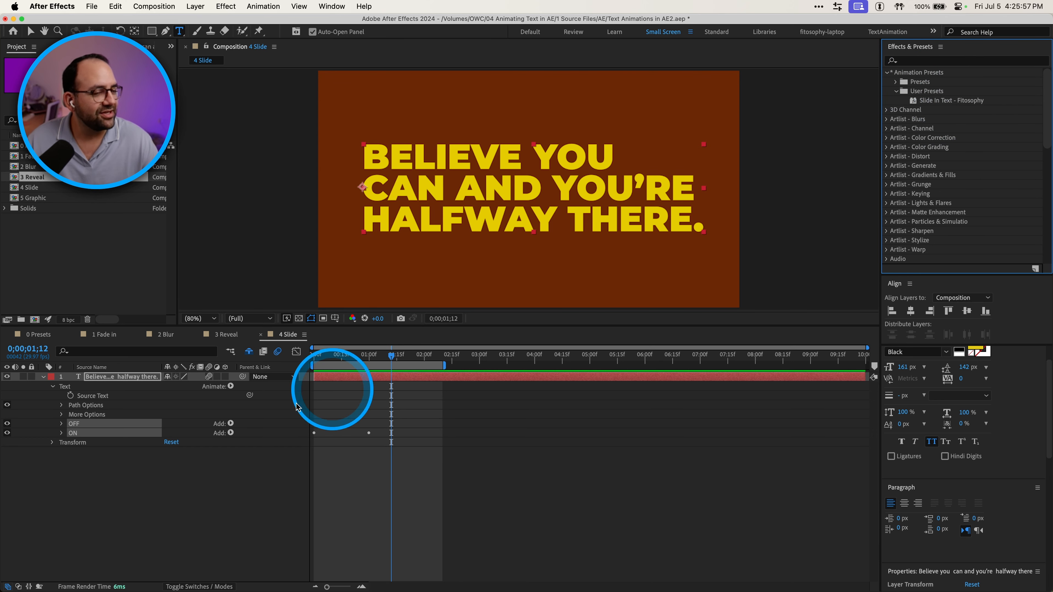
pyautogui.click(98, 505)
pyautogui.press('ctrl')
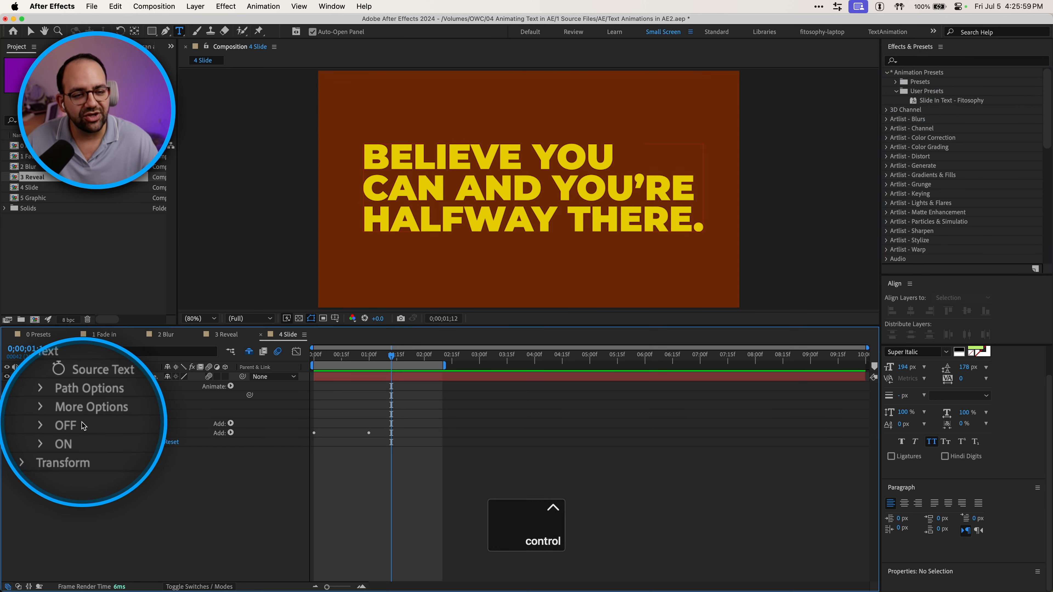
# Examine the quote layer's OFF and ON animators and its Source Text, including the wording in the composition, and deselect the layer
pyautogui.click(78, 424)
pyautogui.keyDown('shift'); pyautogui.click(79, 434); pyautogui.keyUp('shift')
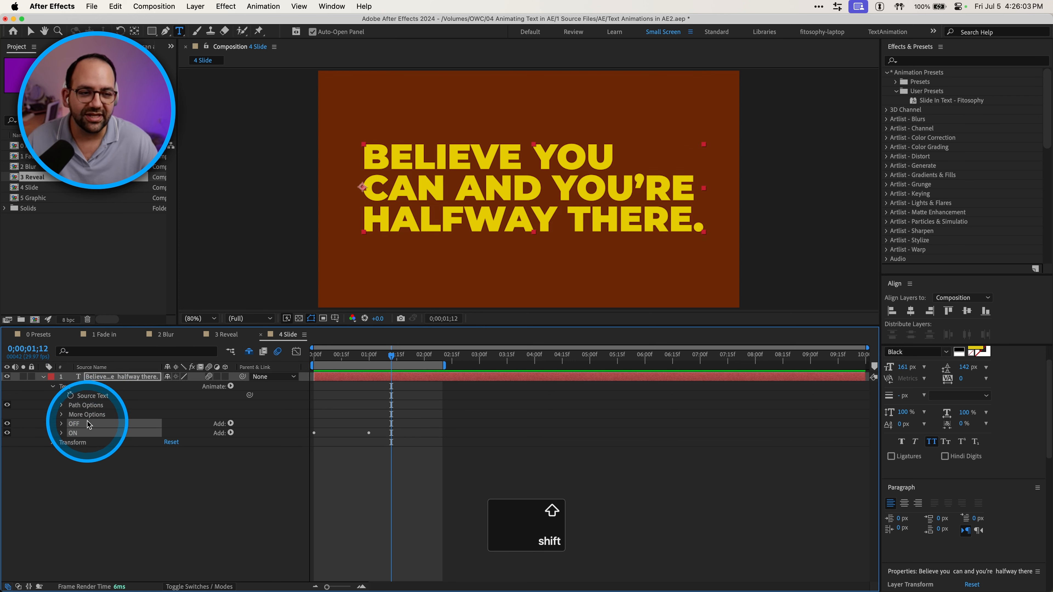
pyautogui.click(93, 397)
pyautogui.click(81, 389)
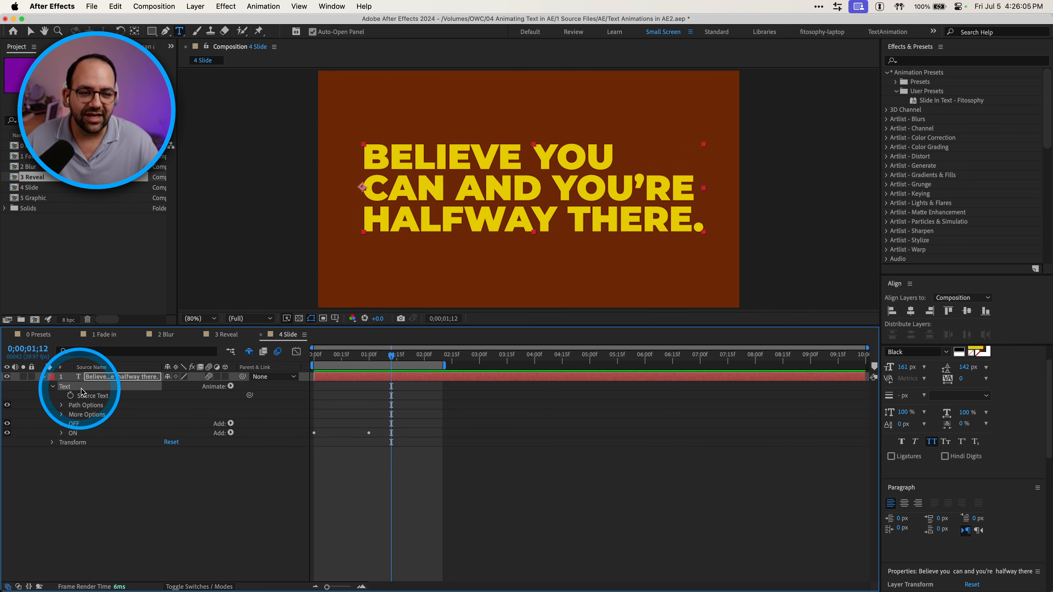
pyautogui.click(92, 396)
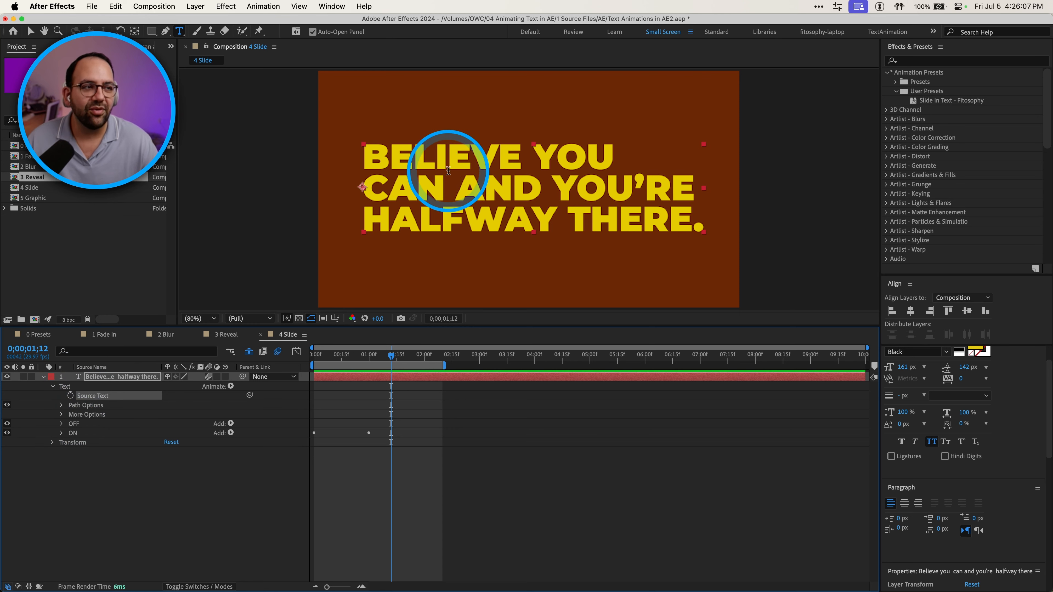
pyautogui.moveTo(420, 167); pyautogui.dragTo(593, 224)
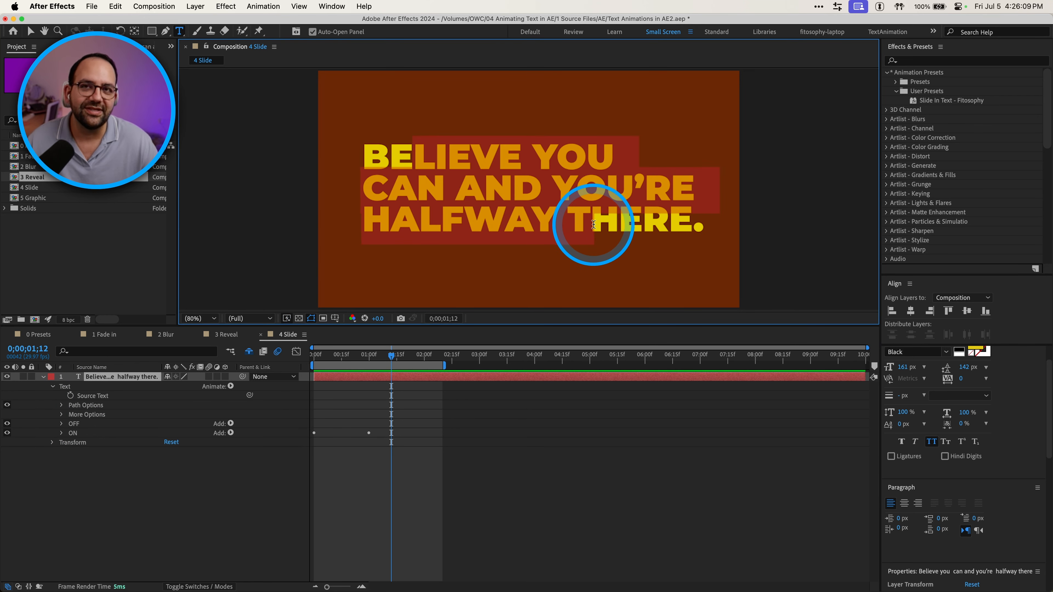
pyautogui.click(132, 461)
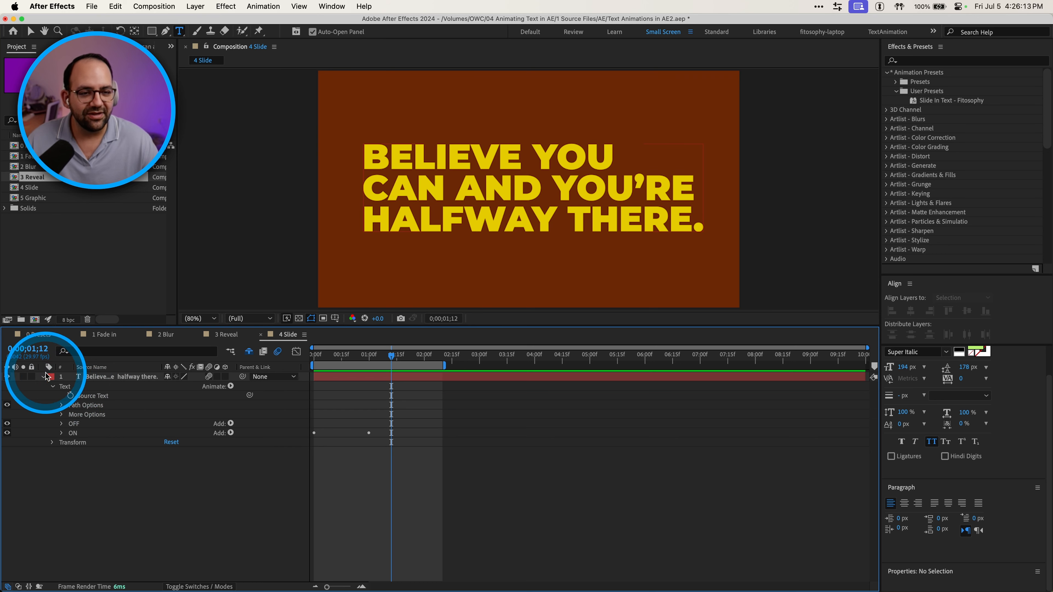
# Collapse and hide the quote layer, and create a new text layer reading Test in the 4 Slide composition
pyautogui.click(6, 378)
pyautogui.click(8, 377)
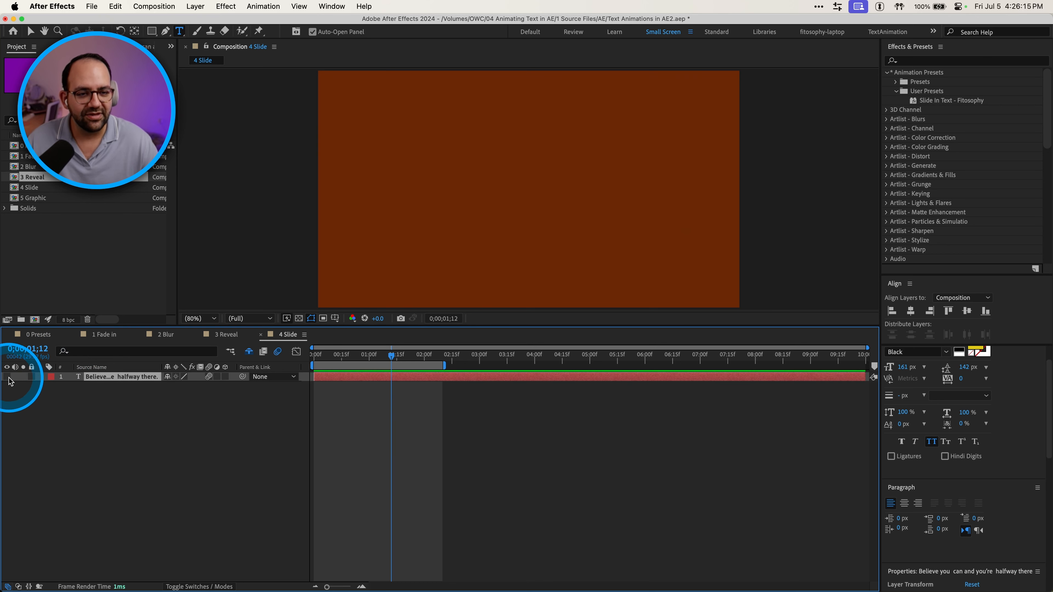
pyautogui.rightClick(157, 442)
pyautogui.moveTo(286, 444)
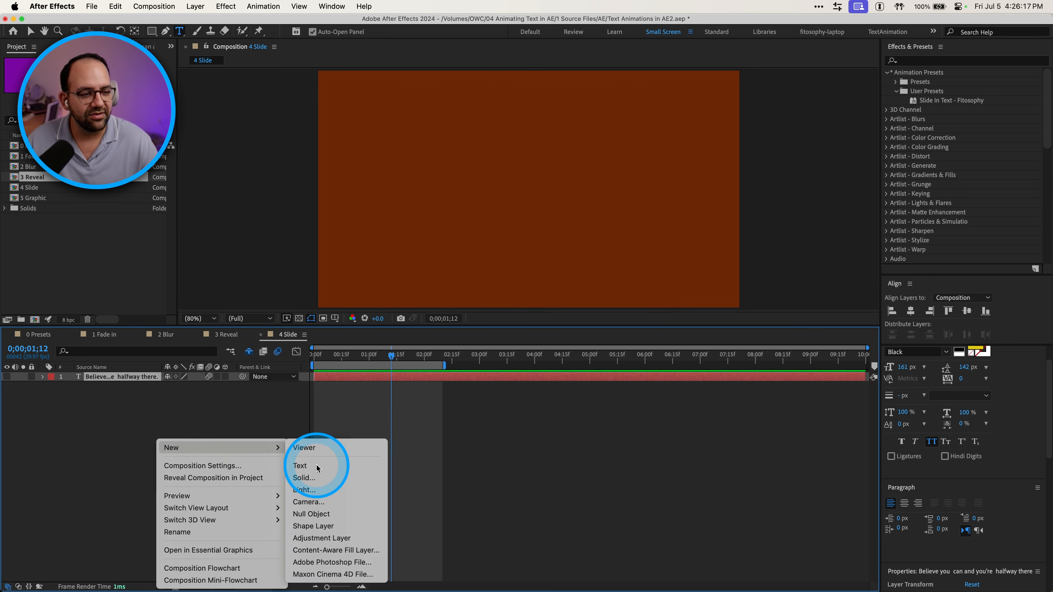
pyautogui.click(322, 464)
pyautogui.write('Test')
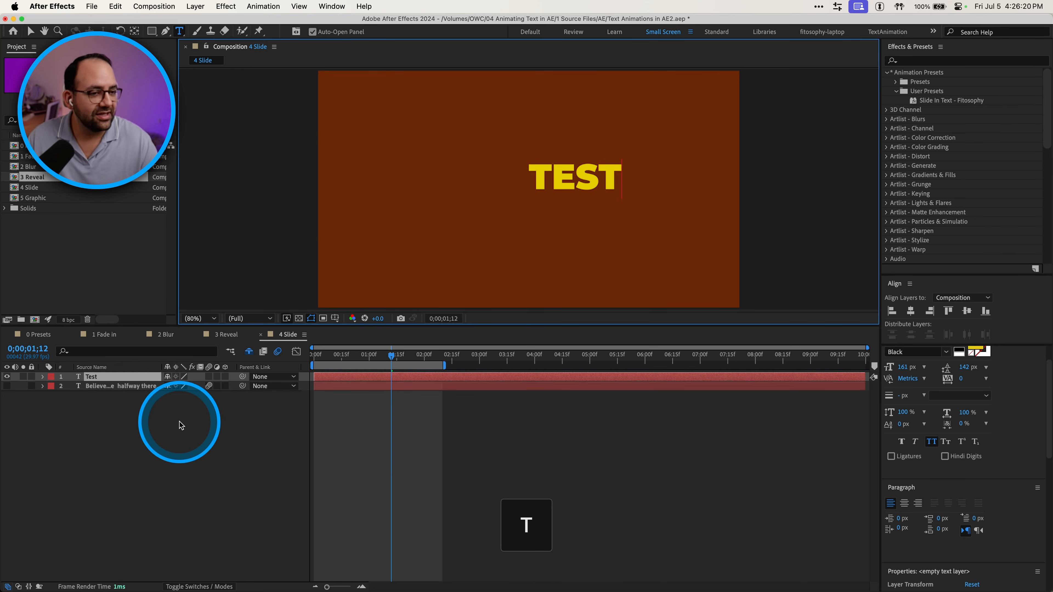
pyautogui.click(167, 410)
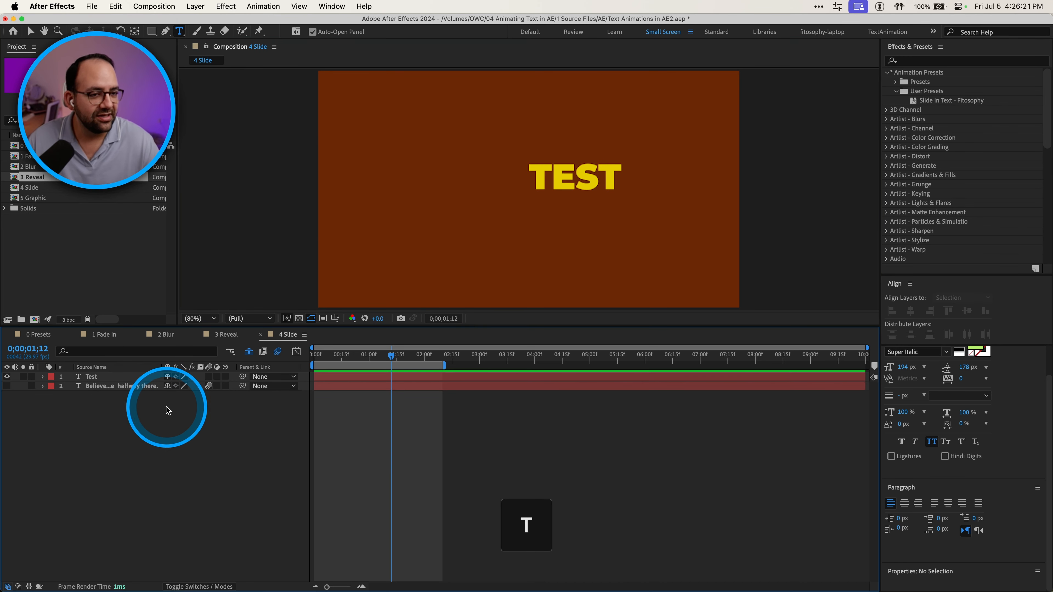
# Center the Test layer horizontally and vertically in the composition
pyautogui.click(114, 376)
pyautogui.click(911, 312)
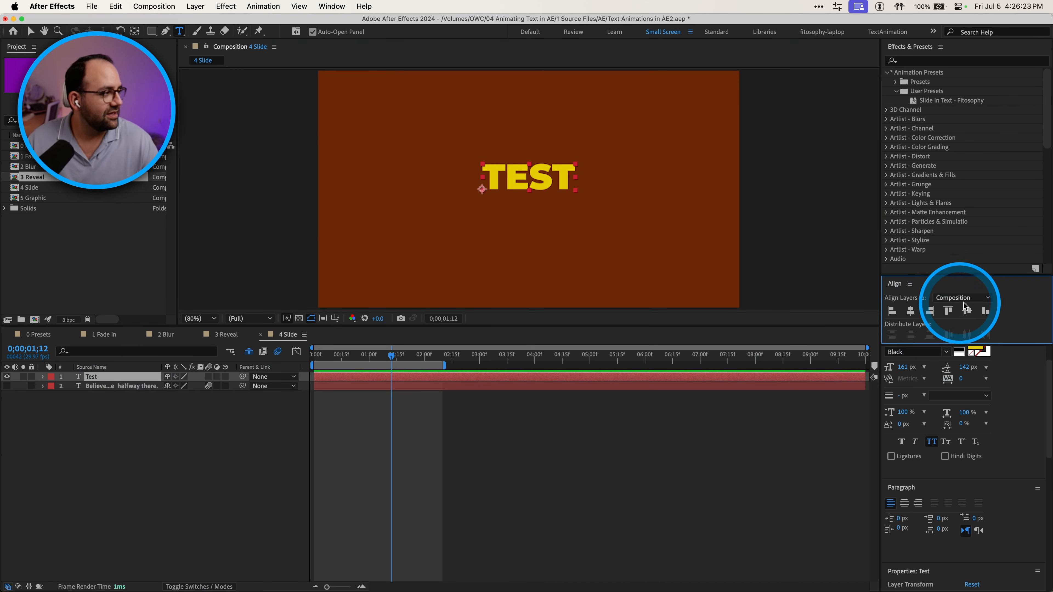
pyautogui.click(967, 311)
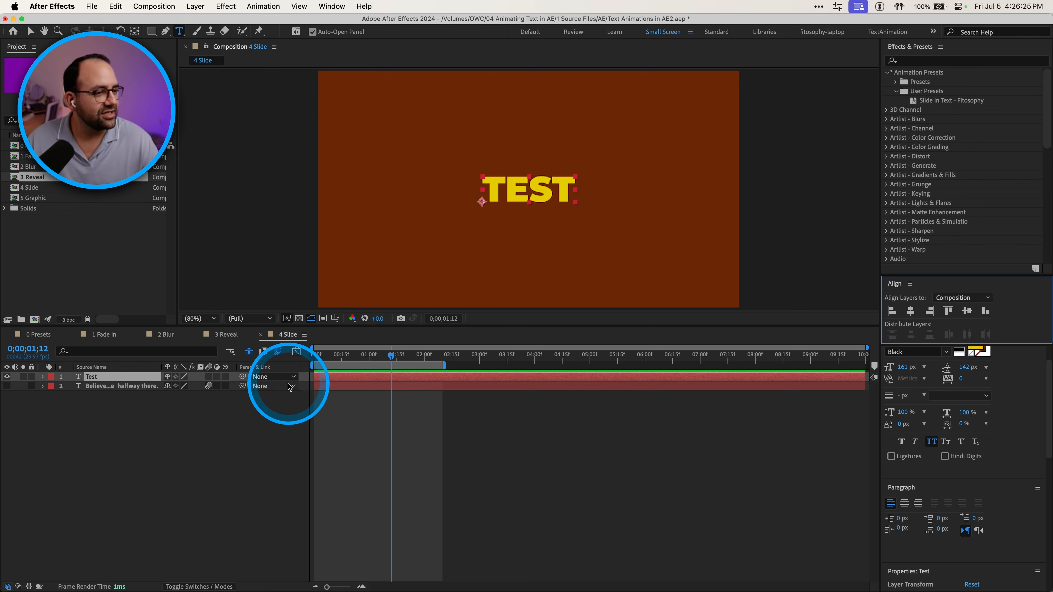
# Apply the Slide In Text - Fitosophy preset to the Test layer at 0;00;00;00 and preview the animation
pyautogui.click(315, 355)
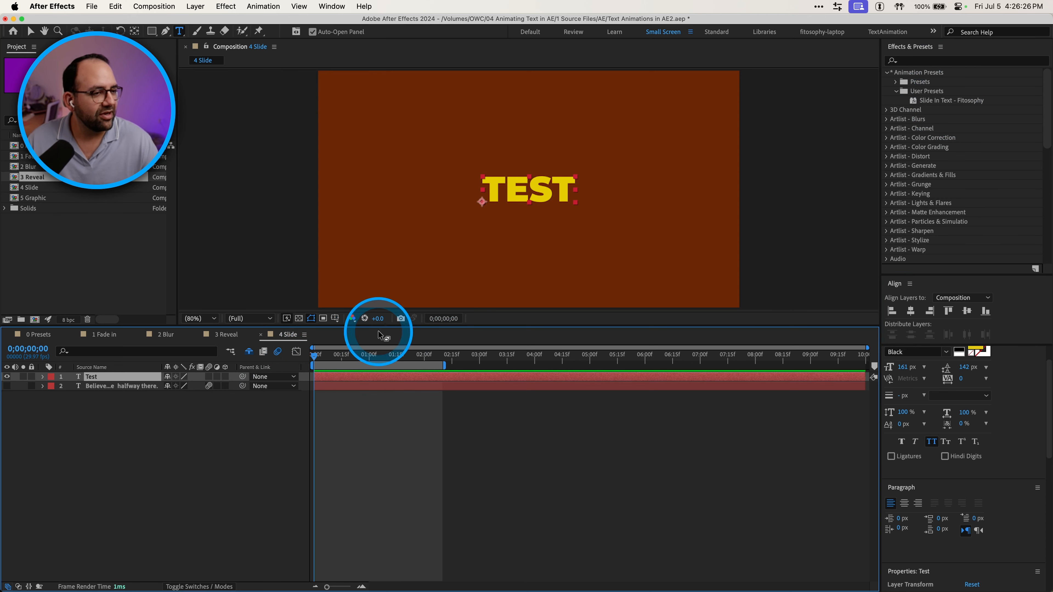
pyautogui.doubleClick(935, 100)
pyautogui.press('space')
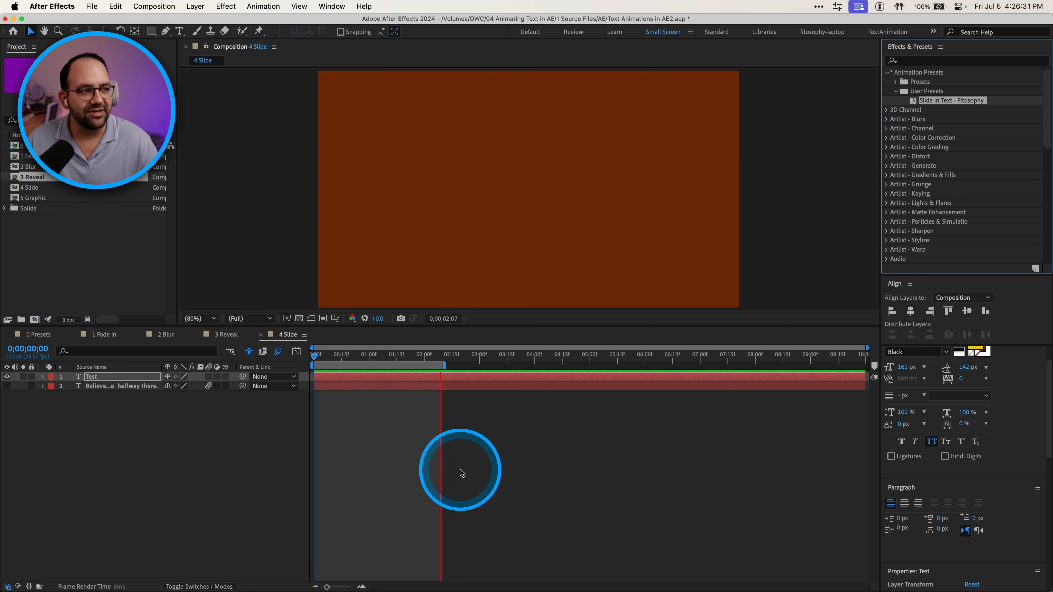
pyautogui.press('space')
# Reveal the keyframes of the Test and quote layers and compare their Offset animation between 0;00;00;00 and about 0;00;02;04
pyautogui.press('u')
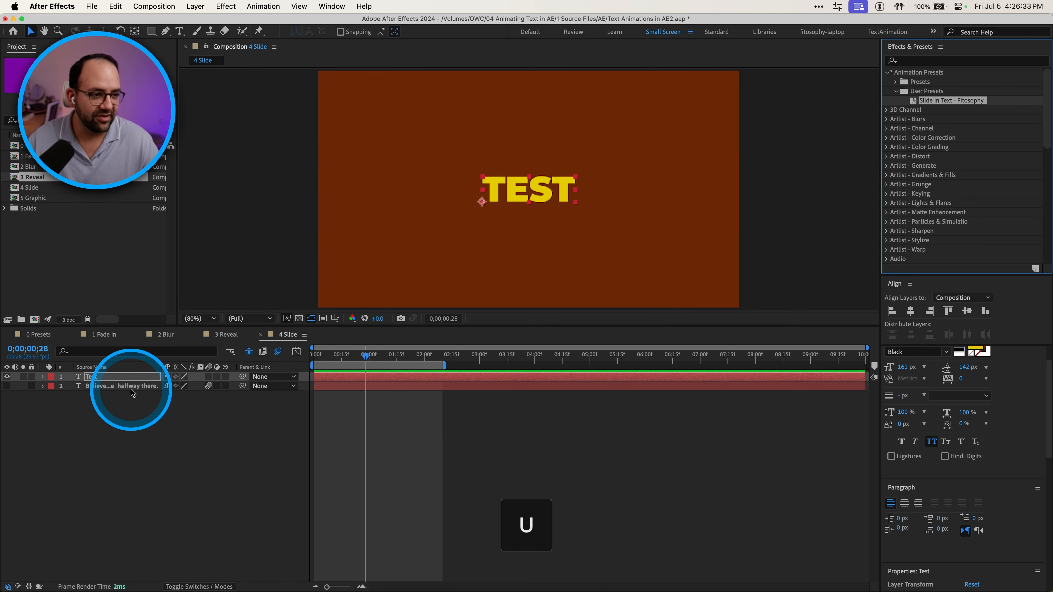
pyautogui.click(120, 378)
pyautogui.press('u')
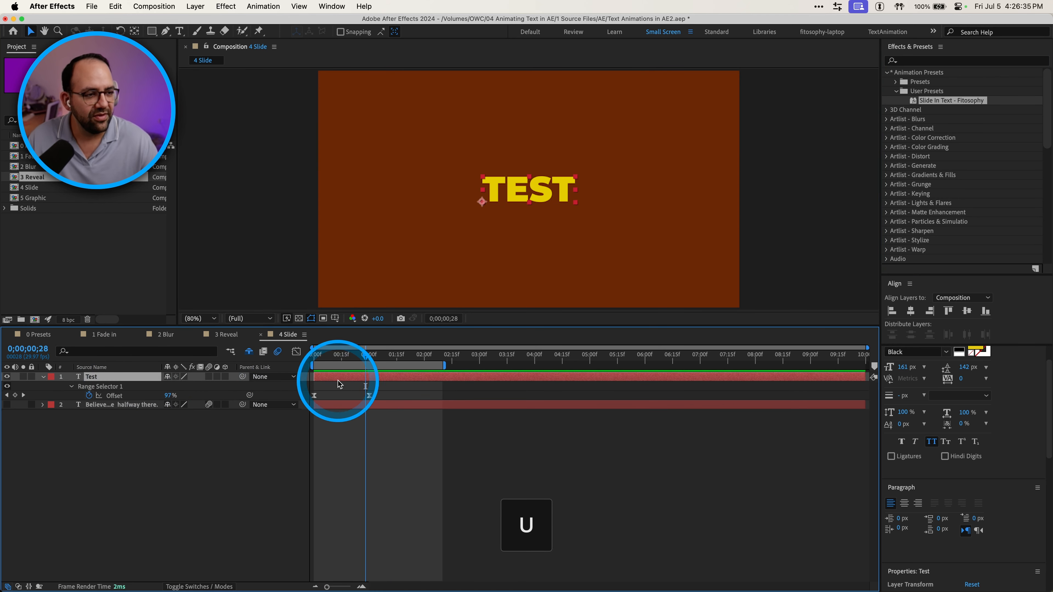
pyautogui.click(137, 404)
pyautogui.press('u')
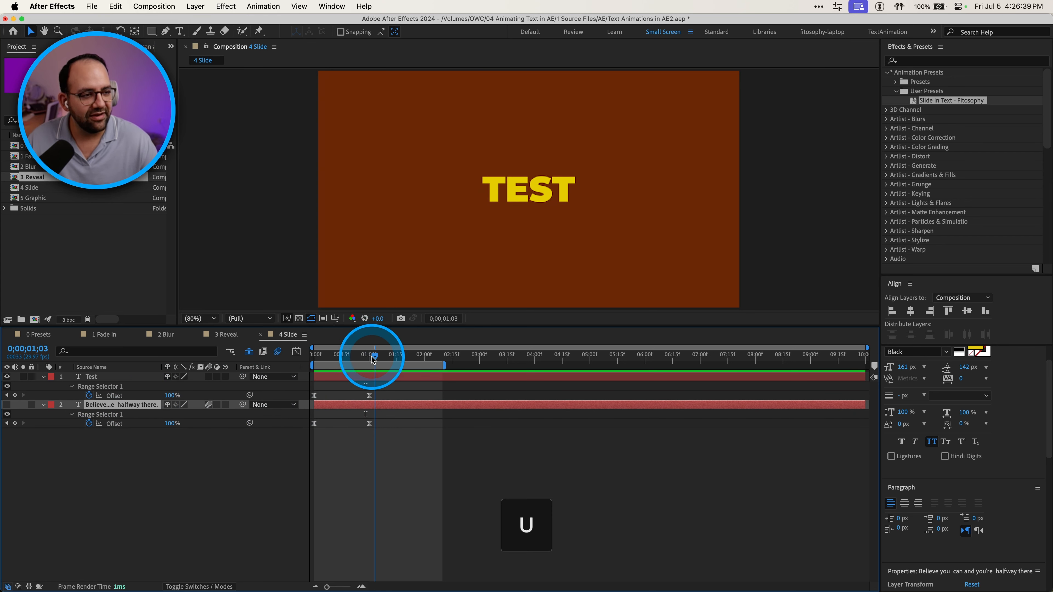
pyautogui.moveTo(373, 359); pyautogui.dragTo(301, 353)
pyautogui.click(145, 380)
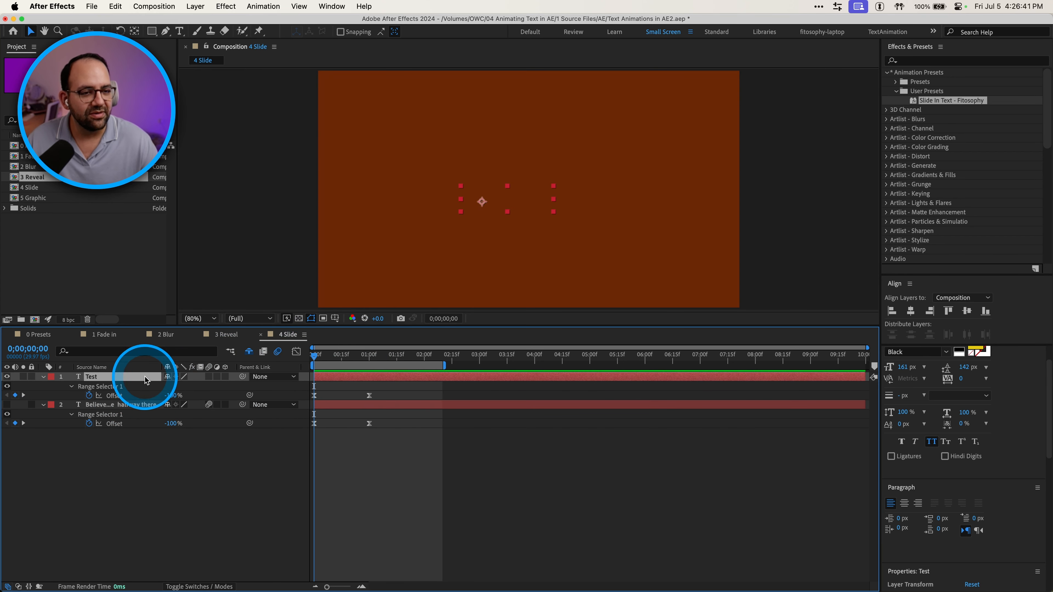
pyautogui.moveTo(369, 357); pyautogui.dragTo(430, 357)
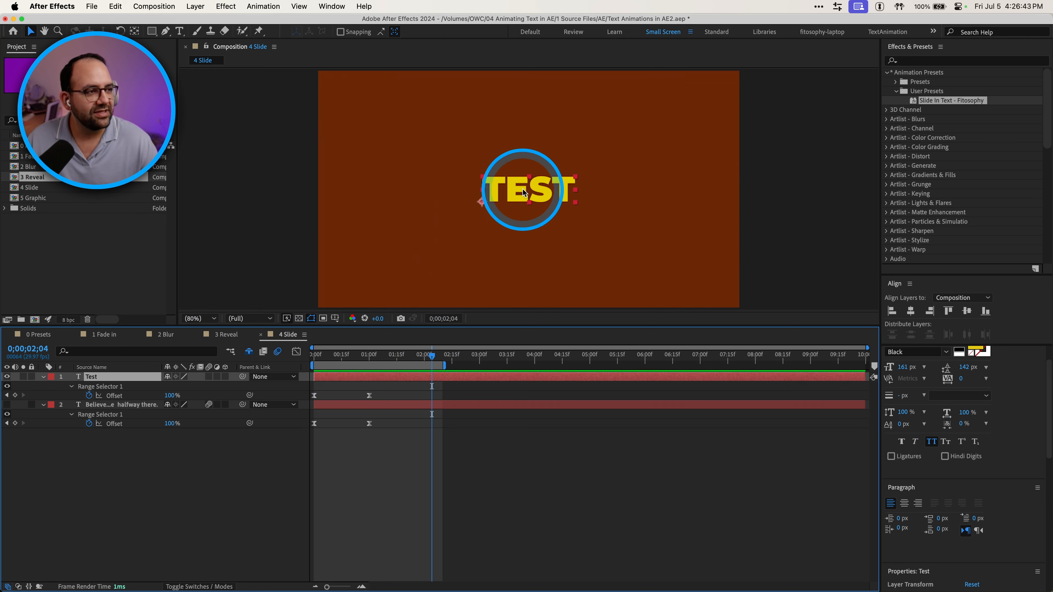
# Show the quote layer again and place the Test text beneath it, aligned with the quote's left edge, and preview both layers
pyautogui.moveTo(524, 191); pyautogui.dragTo(422, 286)
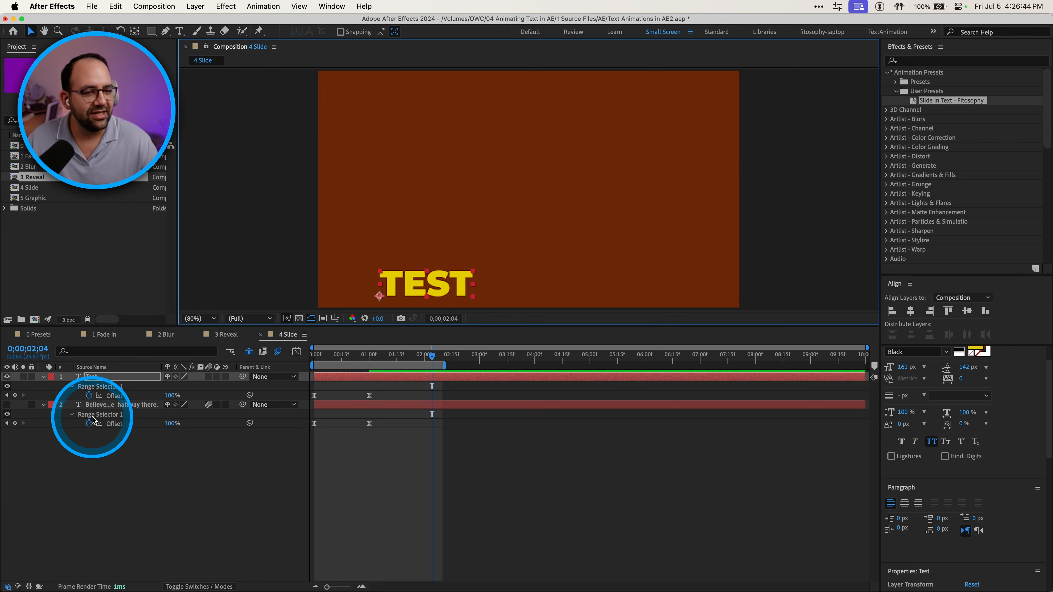
pyautogui.click(6, 404)
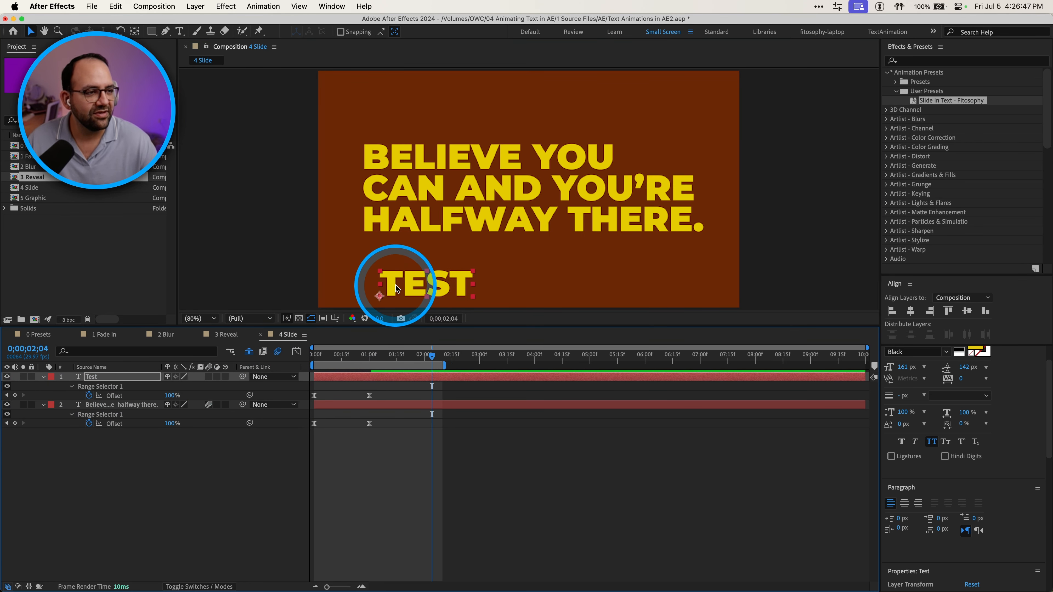
pyautogui.moveTo(396, 288); pyautogui.dragTo(378, 268)
pyautogui.press('space')
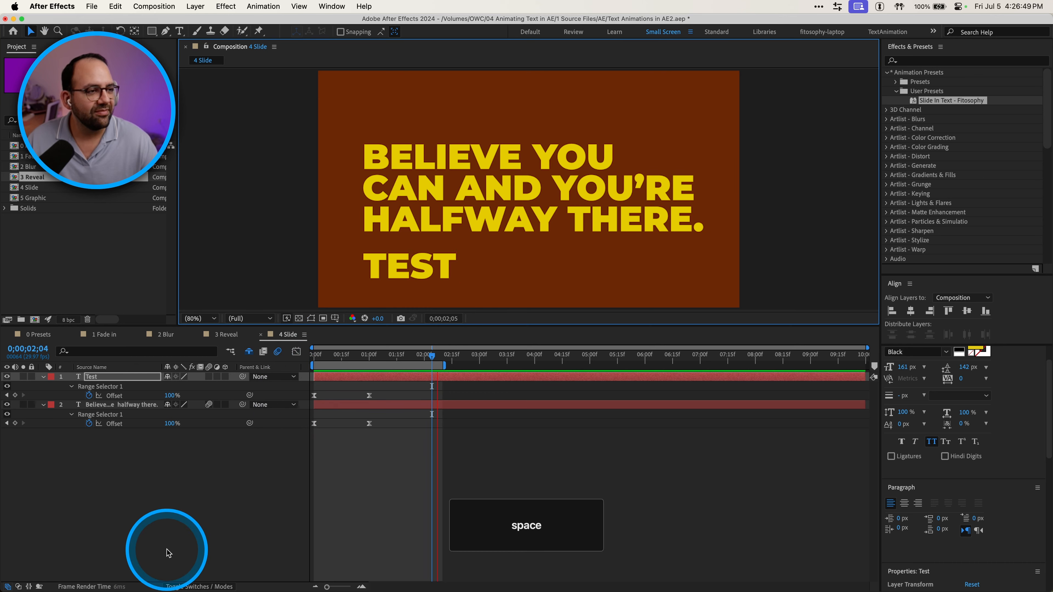